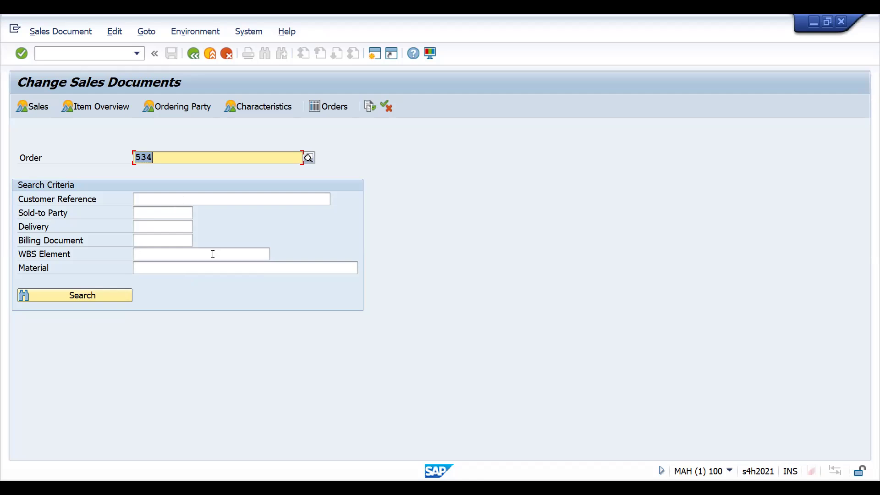
Step: Switch from the sales document screen to the Change Billing Documents transaction (VF02)
{"action": "left_click", "coordinate": [159, 200]}
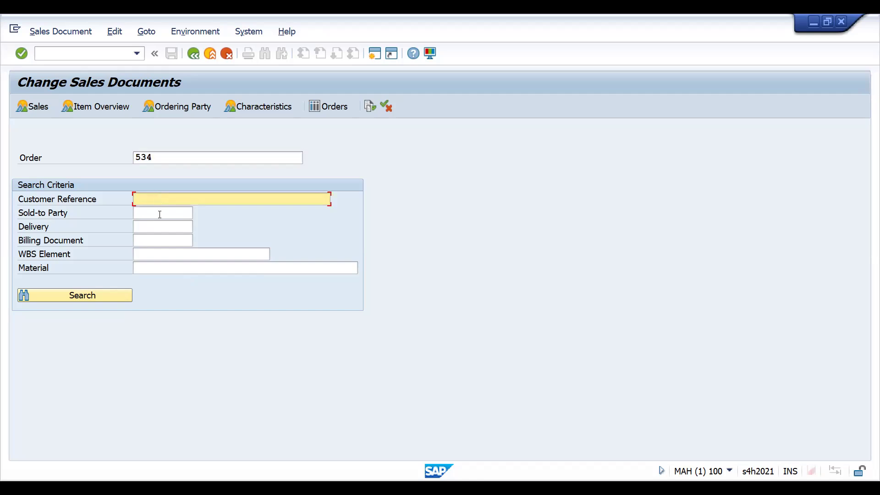
{"action": "left_click", "coordinate": [161, 212]}
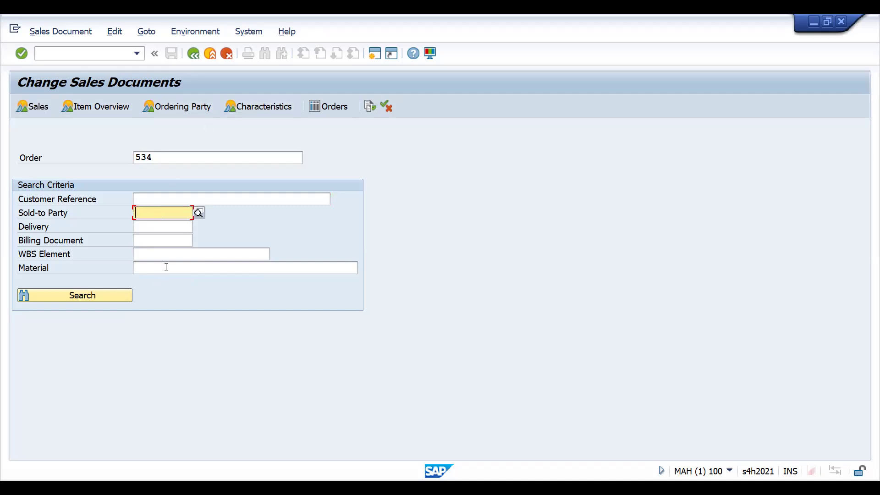
{"action": "left_click", "coordinate": [108, 54]}
{"action": "type", "text": "/NVF02"}
{"action": "key", "text": "Return"}
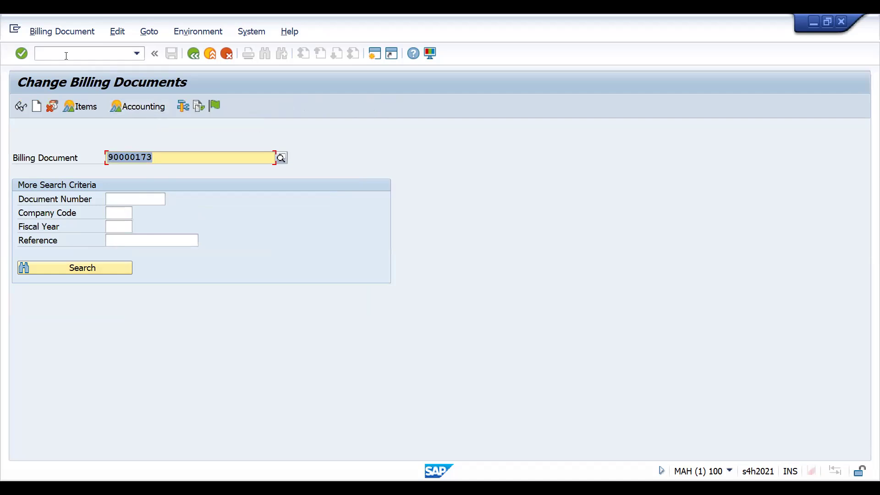
Step: Return to the Change Sales Documents transaction and go to its Customer Reference search criterion
{"action": "key", "text": "ctrl+slash"}
{"action": "type", "text": "/NVA03"}
{"action": "key", "text": "Return"}
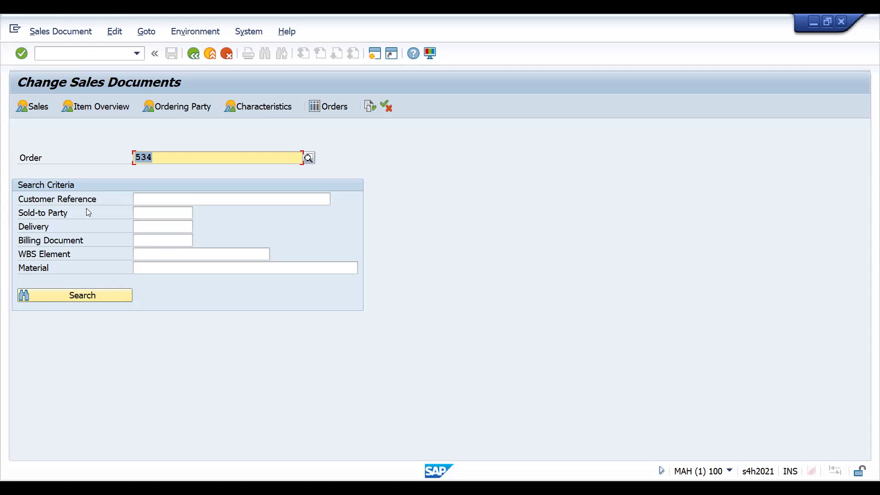
{"action": "left_click", "coordinate": [156, 200]}
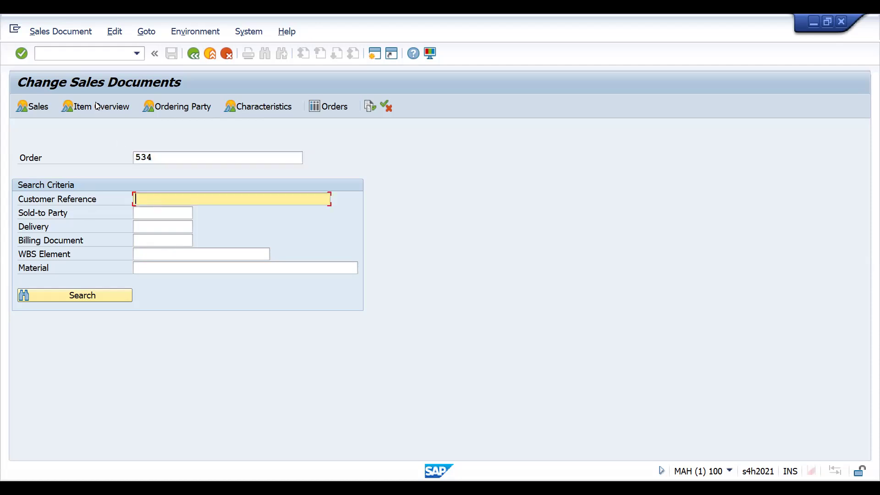
Step: Open the Maintain Sales Order Types view with transaction VOV8
{"action": "left_click", "coordinate": [65, 55]}
{"action": "type", "text": "/NVO"}
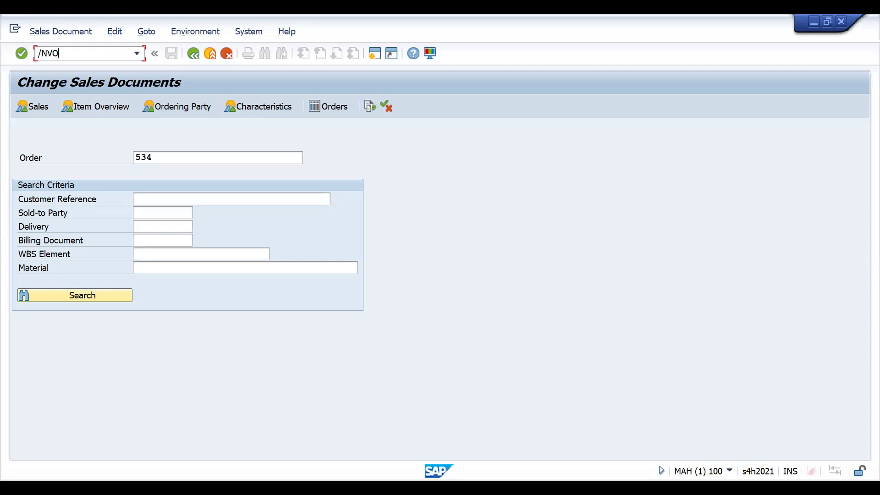
{"action": "type", "text": "V8"}
{"action": "key", "text": "Return"}
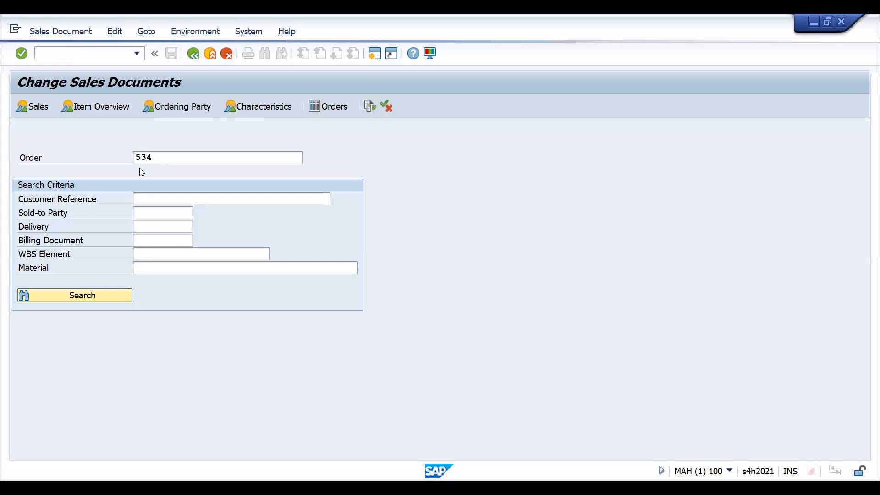
Step: Find sales document type DOR, open its details and locate the Variant field in the transaction flow settings
{"action": "left_click", "coordinate": [98, 445]}
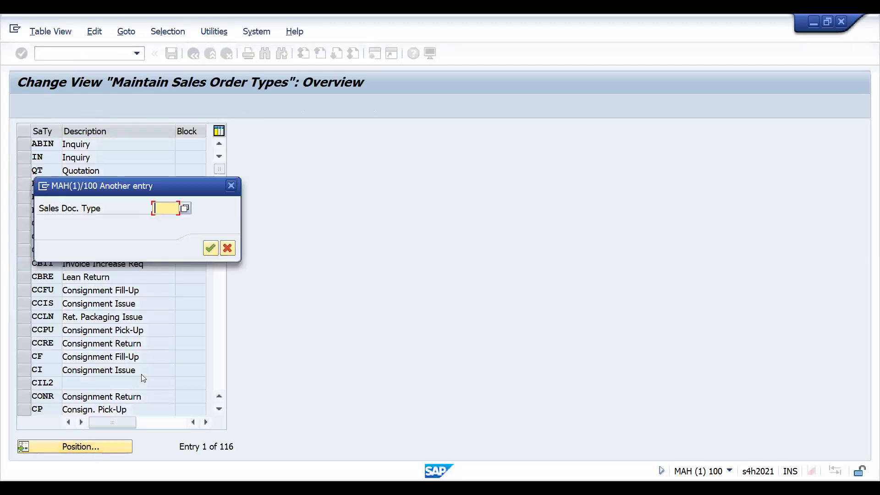
{"action": "type", "text": "DOR"}
{"action": "key", "text": "Return"}
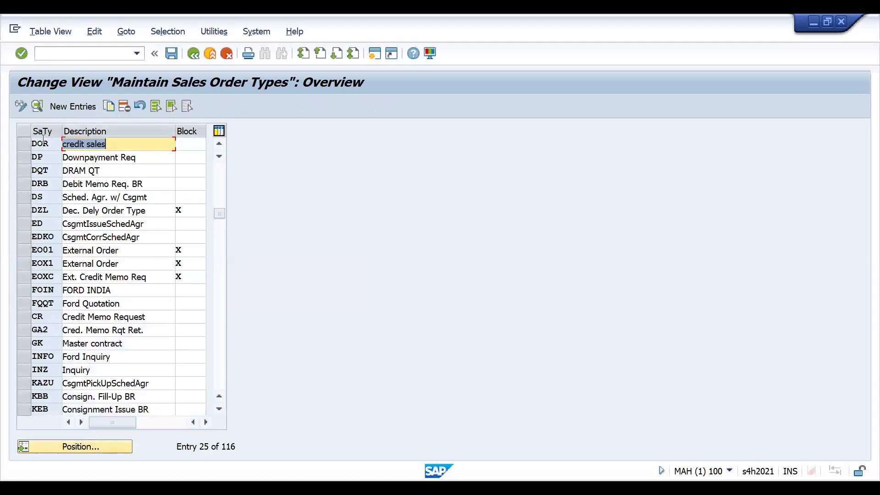
{"action": "double_click", "coordinate": [43, 144]}
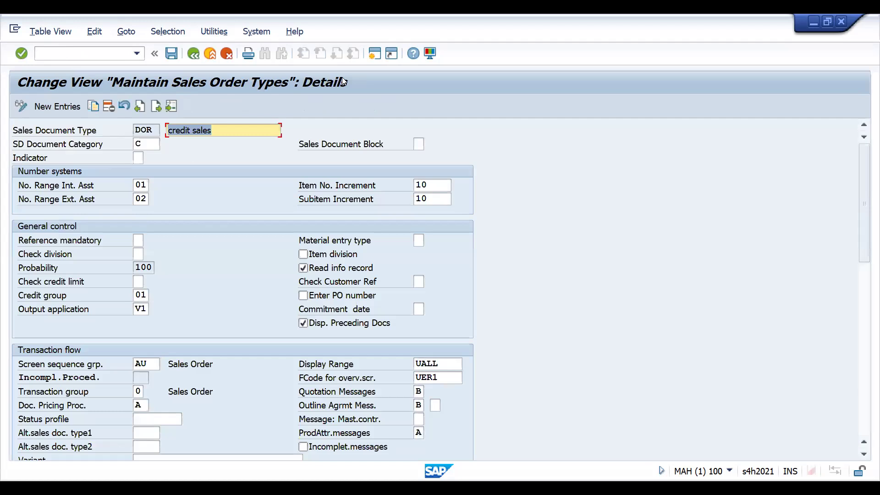
{"action": "left_click_drag", "start_coordinate": [867, 188], "coordinate": [861, 407]}
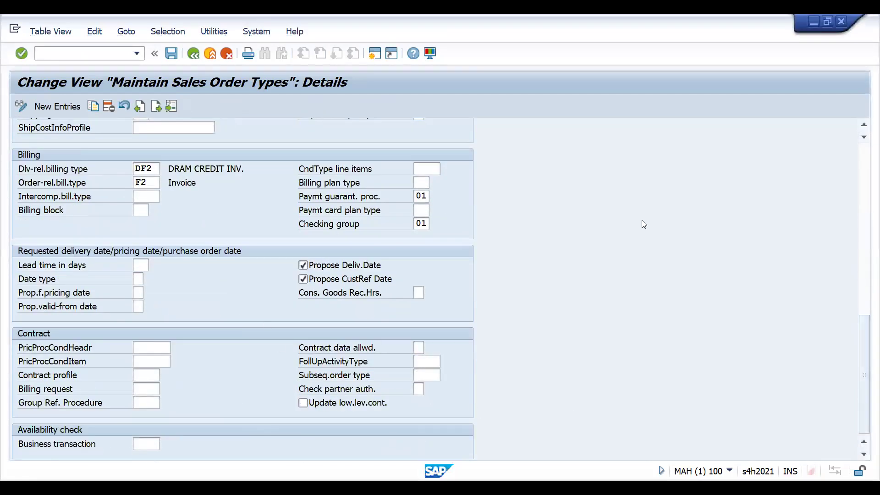
{"action": "left_click", "coordinate": [864, 157]}
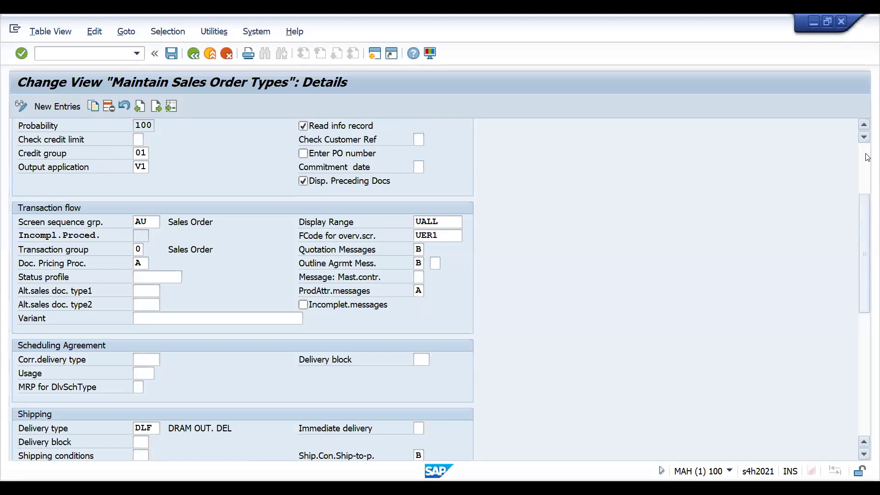
{"action": "left_click", "coordinate": [266, 316]}
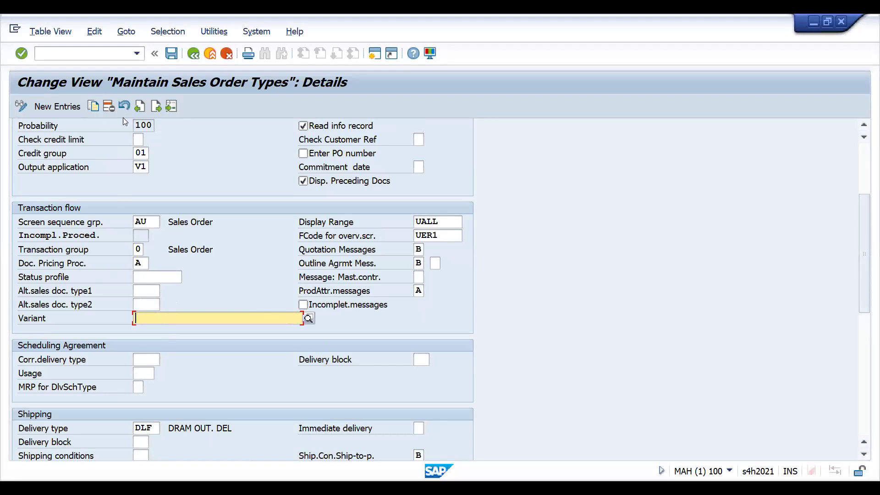
Step: Open the Delivery Types view with transaction OVLK and inspect the details of delivery type LF
{"action": "left_click", "coordinate": [92, 55]}
{"action": "type", "text": "/"}
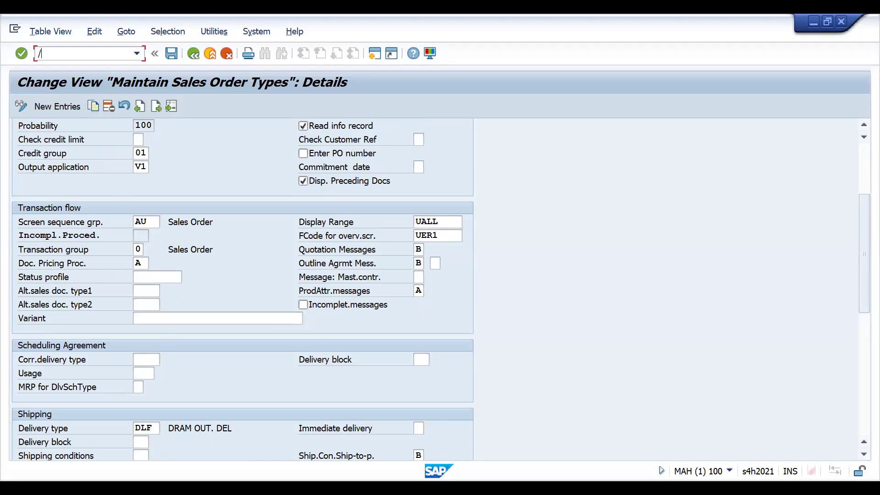
{"action": "type", "text": "NOVLK"}
{"action": "key", "text": "Return"}
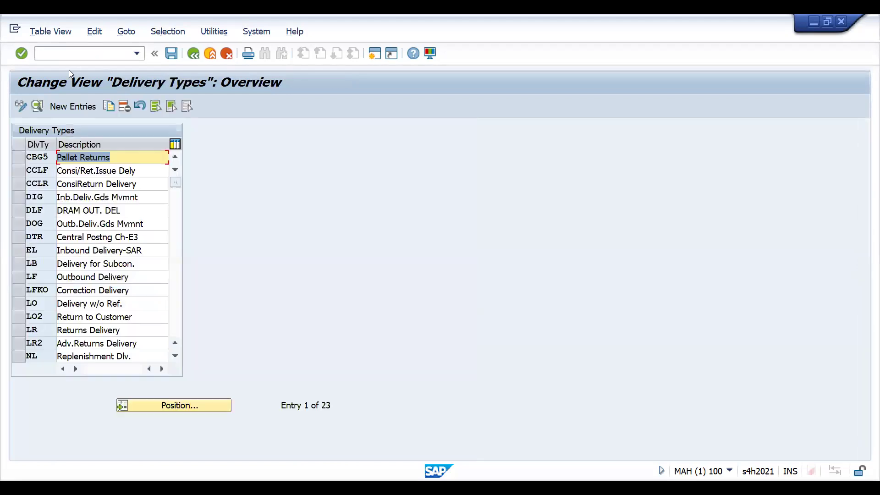
{"action": "double_click", "coordinate": [43, 278]}
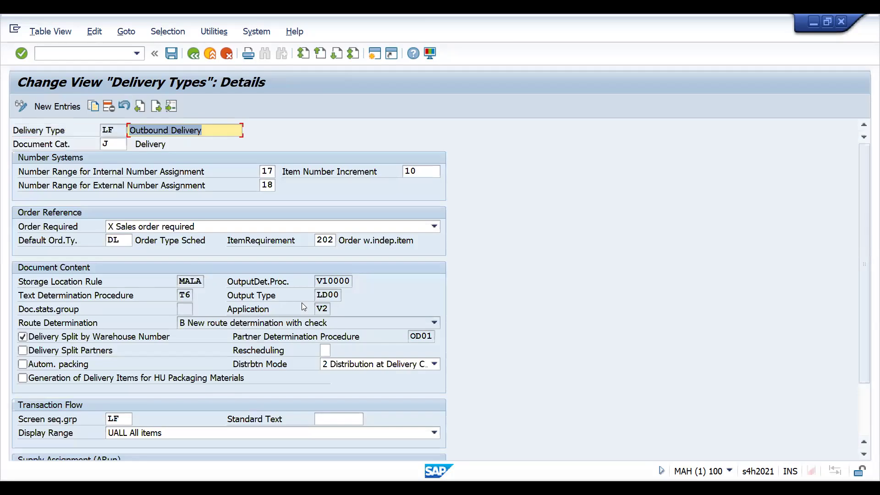
{"action": "left_click_drag", "start_coordinate": [867, 214], "coordinate": [865, 177]}
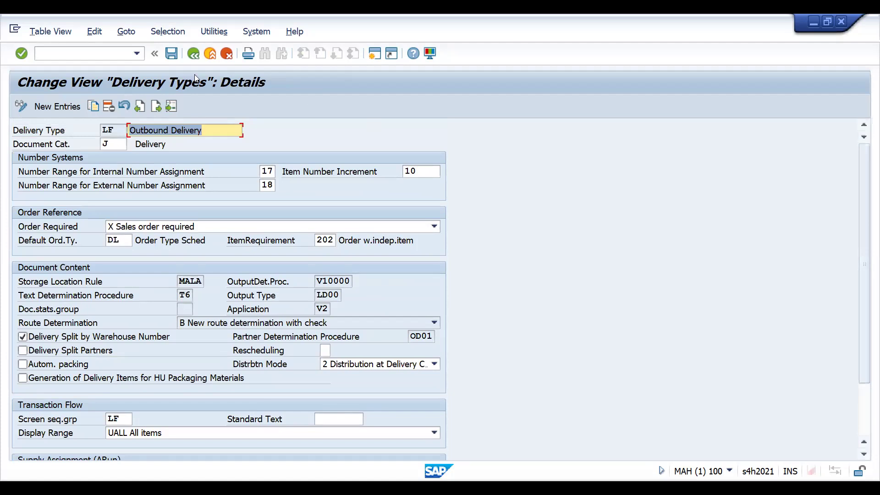
Step: Open the billing document types with transaction VOFA and inspect the detail settings of billing type F2
{"action": "left_click", "coordinate": [82, 54]}
{"action": "type", "text": "/N"}
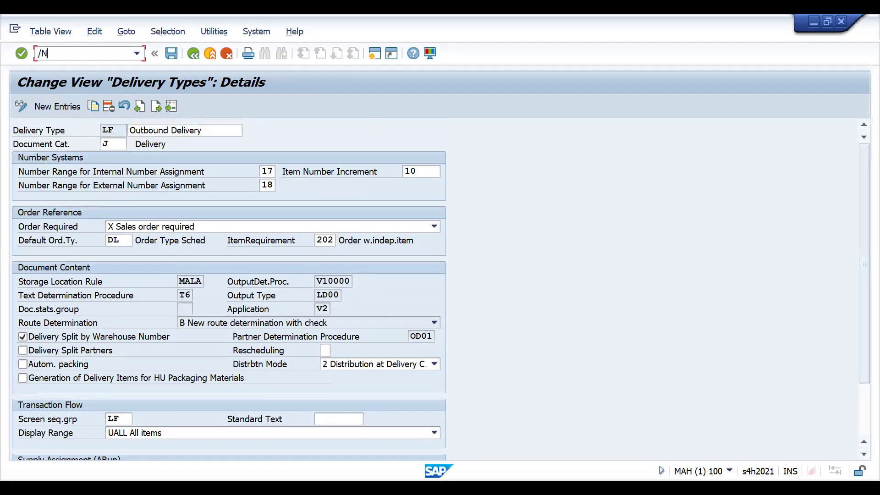
{"action": "type", "text": "VF"}
{"action": "key", "text": "BackSpace"}
{"action": "type", "text": "OFA"}
{"action": "key", "text": "Return"}
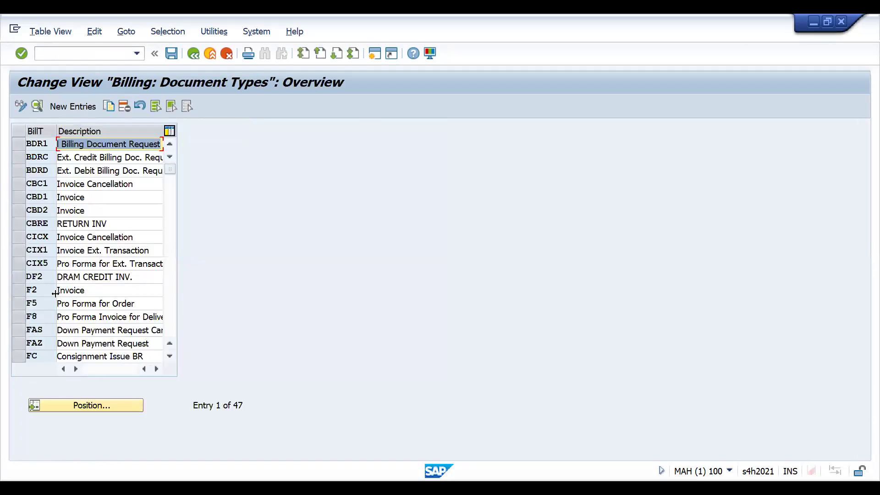
{"action": "double_click", "coordinate": [50, 291]}
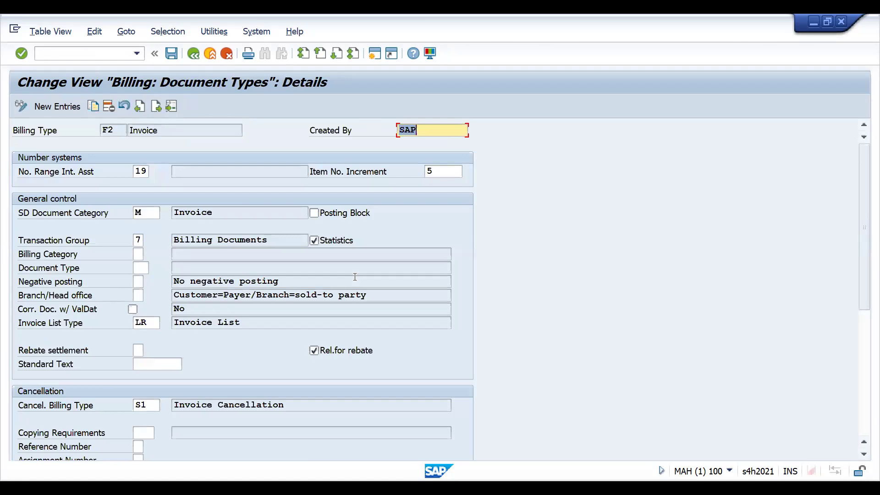
{"action": "mouse_move", "coordinate": [859, 206]}
{"action": "left_mouse_down"}
{"action": "mouse_move", "coordinate": [868, 341]}
{"action": "mouse_move", "coordinate": [868, 221]}
{"action": "left_mouse_up"}
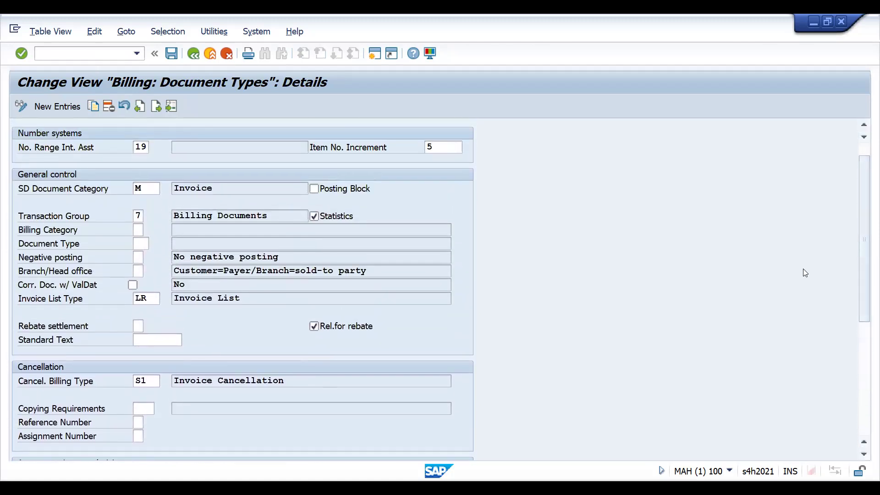
{"action": "left_click_drag", "start_coordinate": [866, 193], "coordinate": [865, 292]}
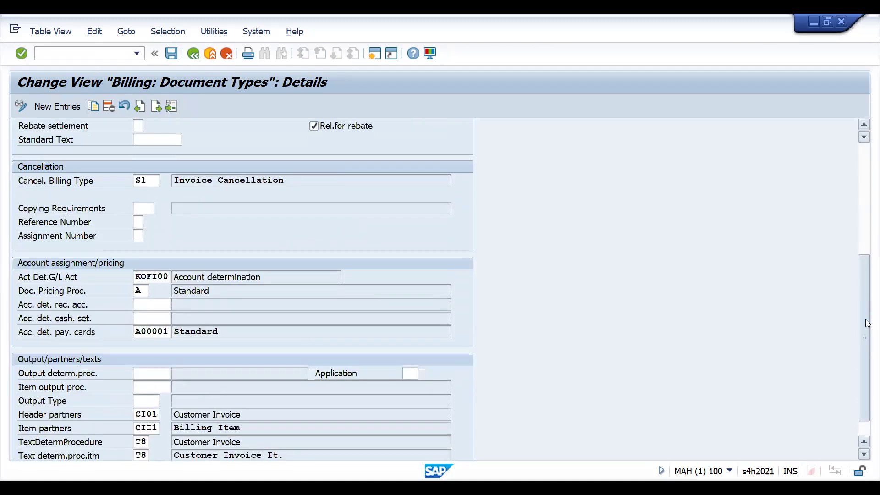
Step: Open the Transaction and Screen Variants maintenance with transaction SHD0
{"action": "left_click", "coordinate": [54, 57]}
{"action": "type", "text": "/N"}
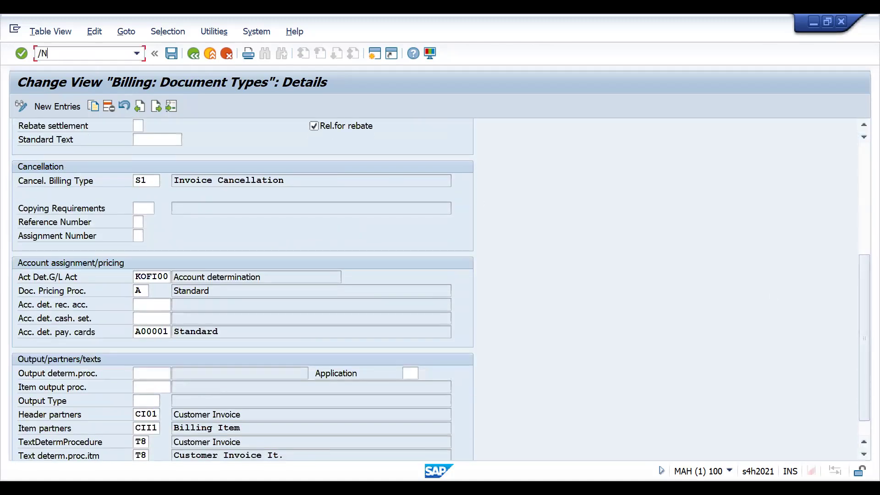
{"action": "type", "text": "SHD0"}
{"action": "key", "text": "Return"}
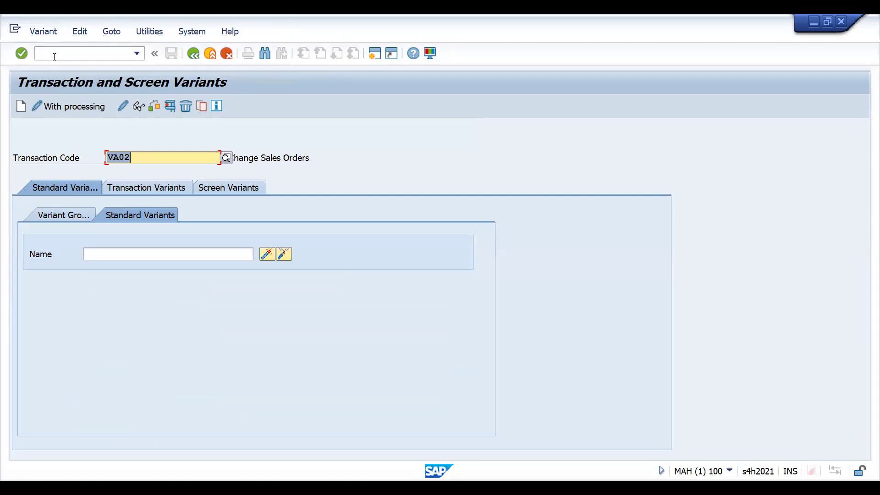
Step: Set the transaction code to VA01 and go to its transaction variant name entry
{"action": "key", "text": "BackSpace"}
{"action": "type", "text": "VA01"}
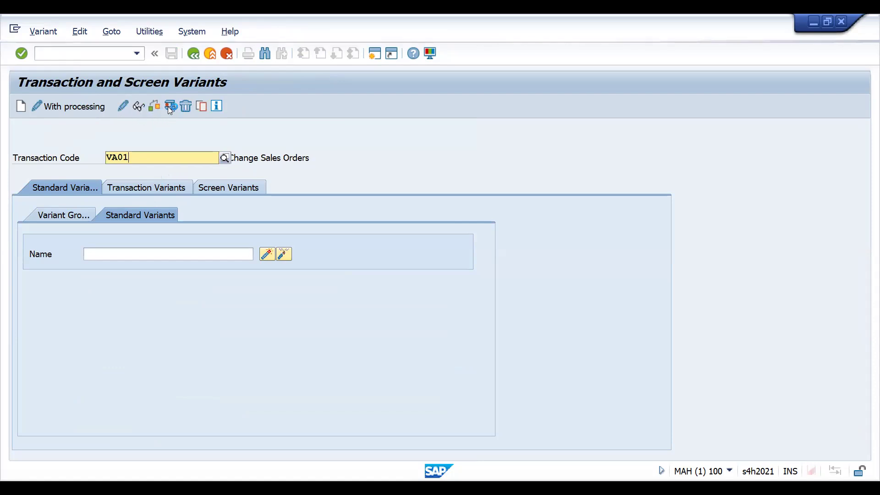
{"action": "left_click", "coordinate": [209, 255]}
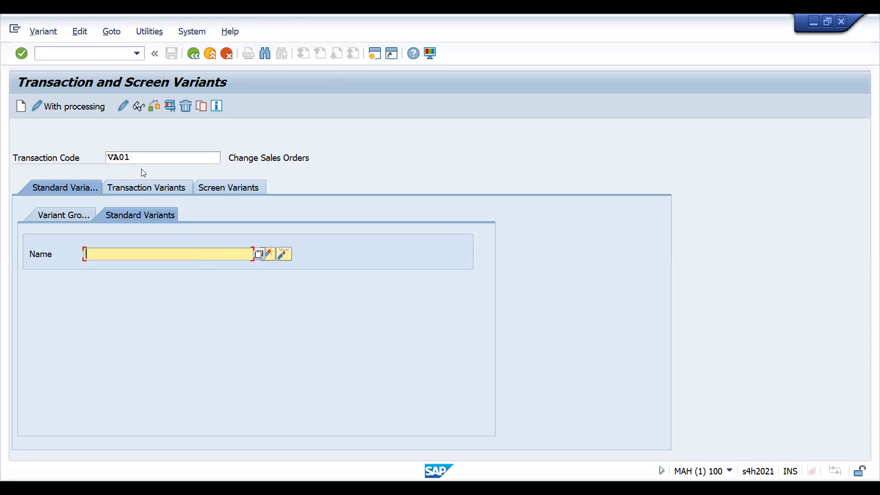
{"action": "left_click", "coordinate": [138, 188]}
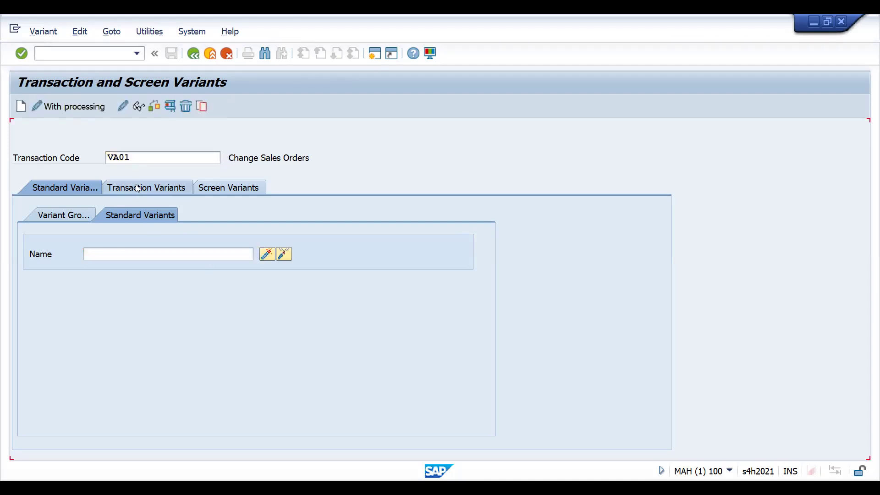
{"action": "left_click", "coordinate": [158, 214]}
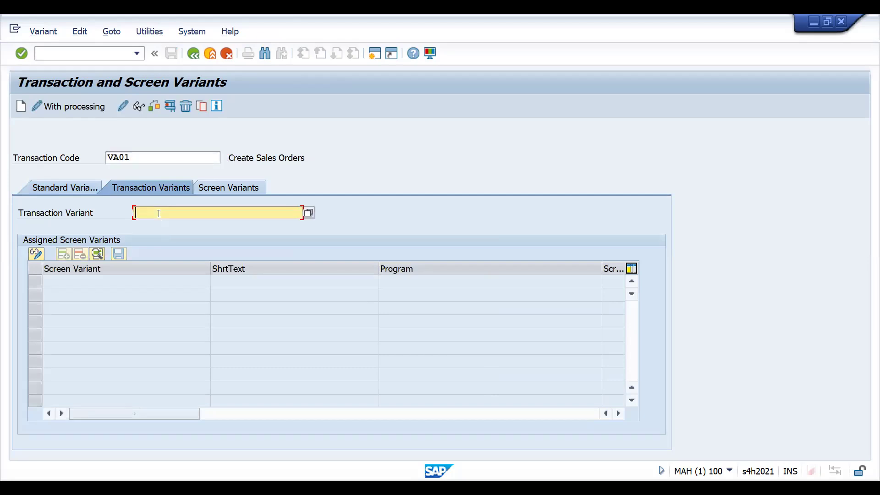
Step: Name the transaction variant YVA01CON and start creating it
{"action": "type", "text": "YVA01CONTRO"}
{"action": "key", "text": "BackSpace"}
{"action": "key", "text": "BackSpace"}
{"action": "key", "text": "Return"}
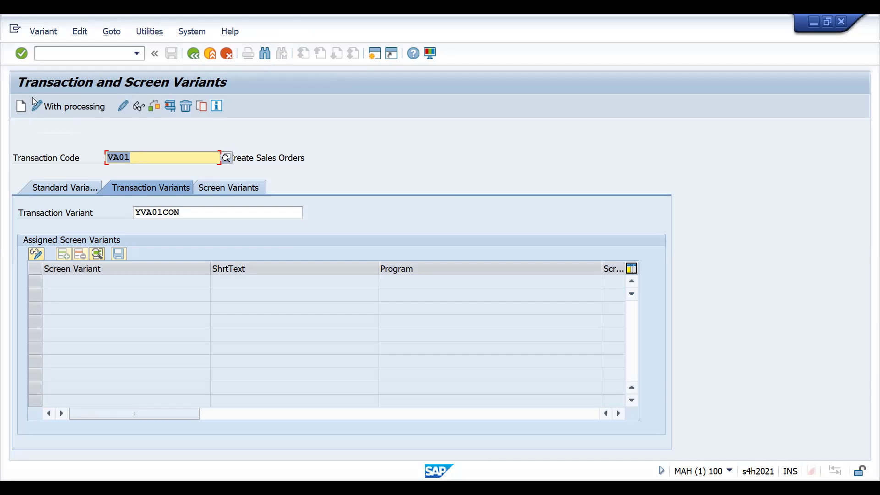
{"action": "left_click", "coordinate": [20, 107]}
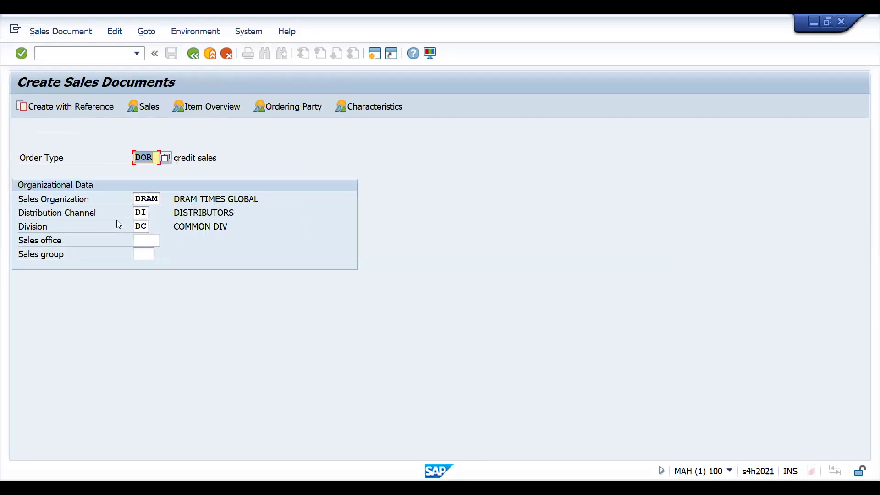
Step: Proceed with Create with Reference from the initial sales document screen and review the fields listed for screen variant YVA01CON_0101
{"action": "left_click", "coordinate": [88, 106]}
{"action": "left_click_drag", "start_coordinate": [614, 308], "coordinate": [622, 362]}
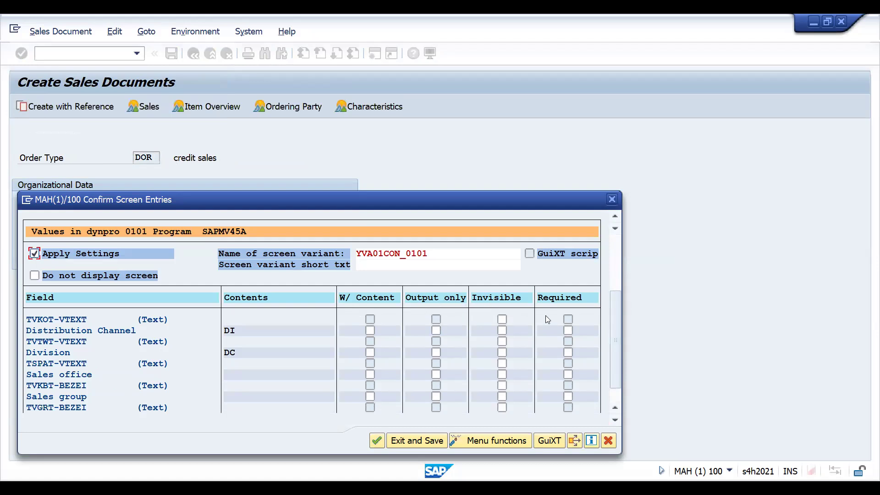
{"action": "left_click_drag", "start_coordinate": [612, 321], "coordinate": [612, 256]}
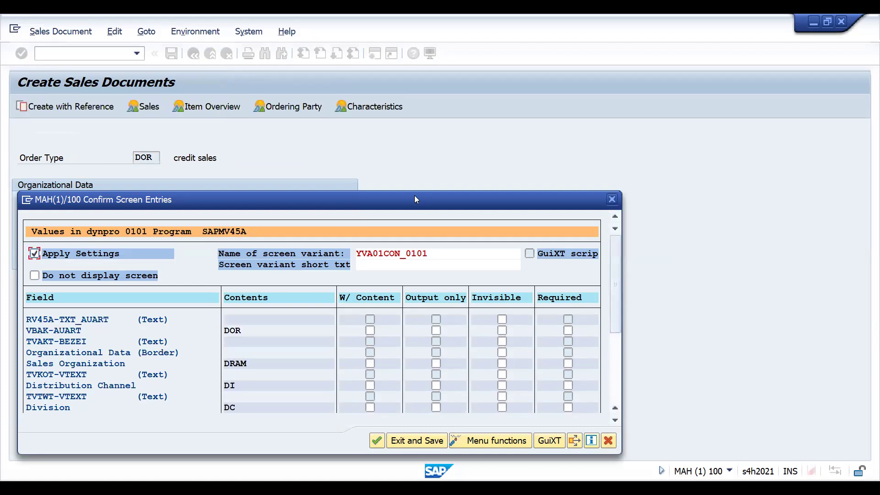
{"action": "left_click_drag", "start_coordinate": [415, 199], "coordinate": [617, 114]}
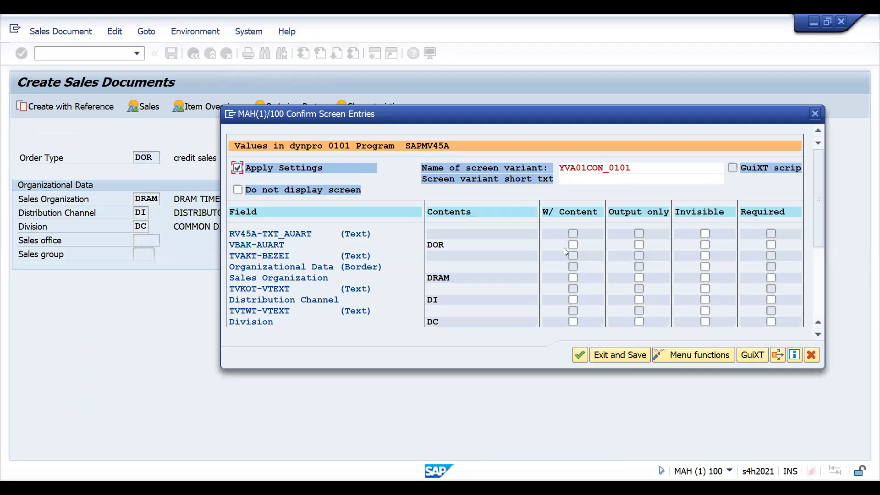
{"action": "left_click", "coordinate": [820, 306]}
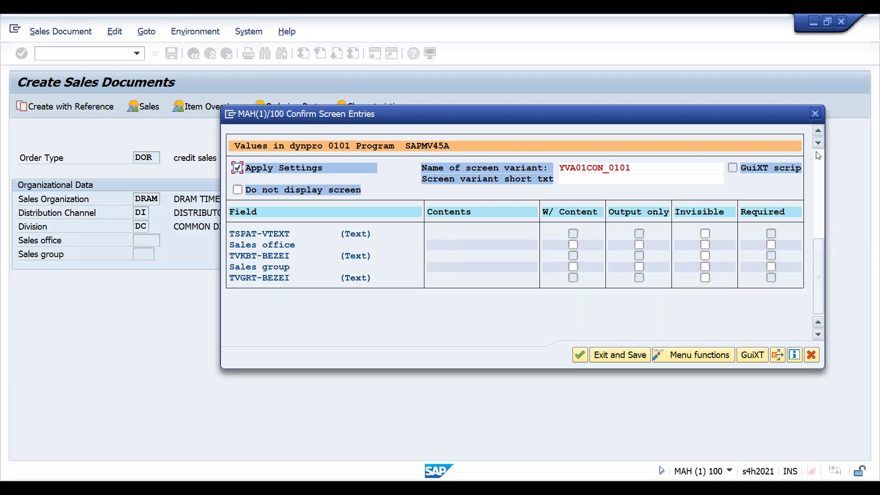
{"action": "left_click", "coordinate": [820, 130]}
{"action": "left_click", "coordinate": [820, 130]}
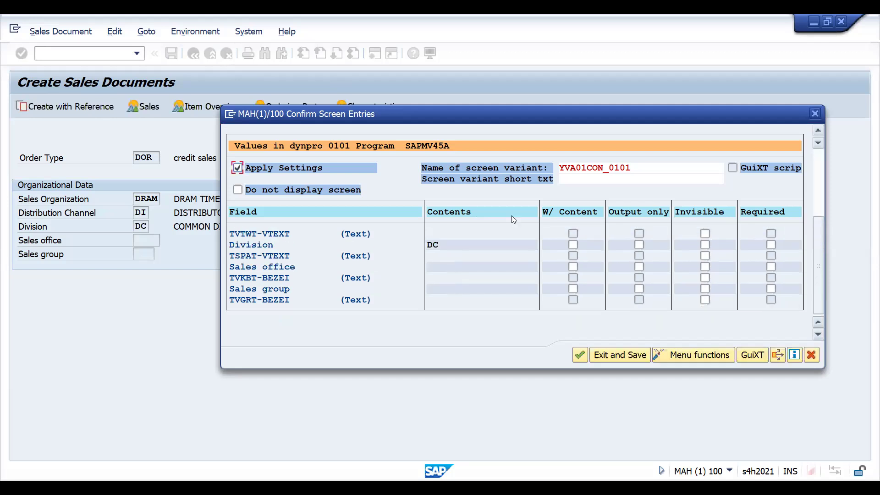
Step: Mark the Sales office and Sales group fields as required in screen variant YVA01CON_0101
{"action": "left_click", "coordinate": [767, 267]}
{"action": "left_click", "coordinate": [771, 266]}
{"action": "left_click", "coordinate": [771, 289]}
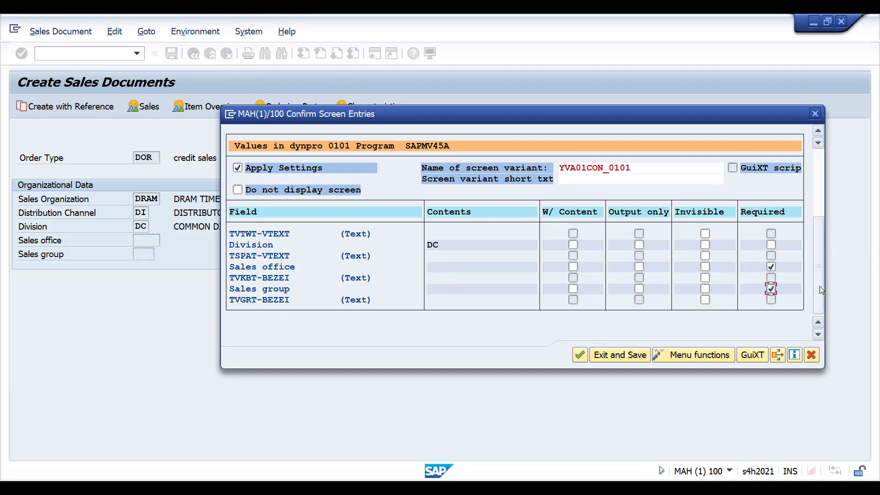
Step: Mark the order type field VBAK-AUART and the Division field as required in the screen variant
{"action": "left_click_drag", "start_coordinate": [822, 257], "coordinate": [821, 200]}
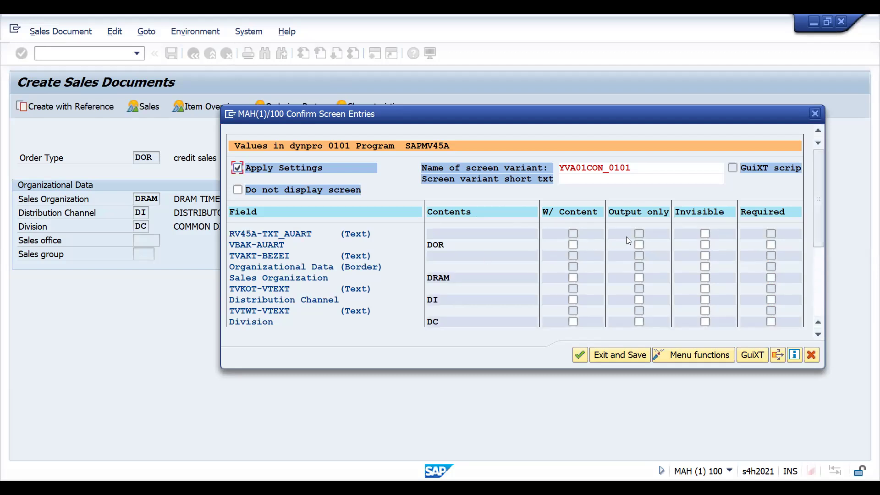
{"action": "left_click", "coordinate": [772, 245]}
{"action": "left_click", "coordinate": [820, 299]}
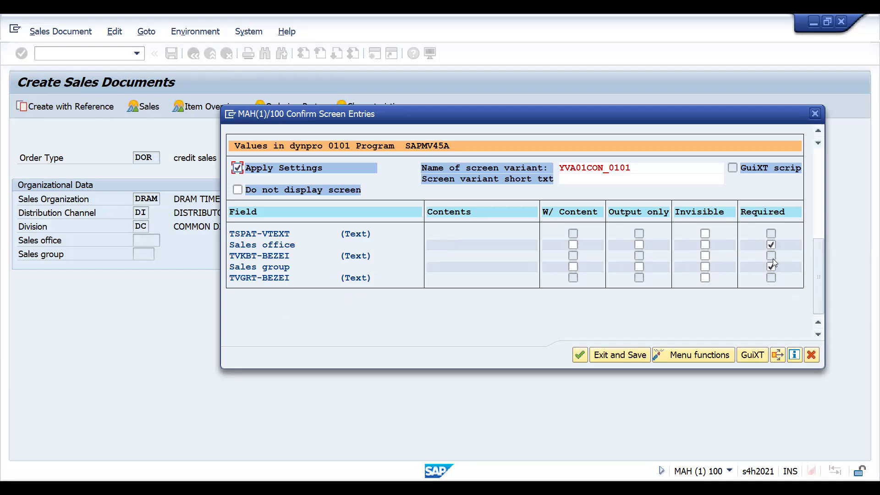
{"action": "left_click_drag", "start_coordinate": [819, 252], "coordinate": [818, 133]}
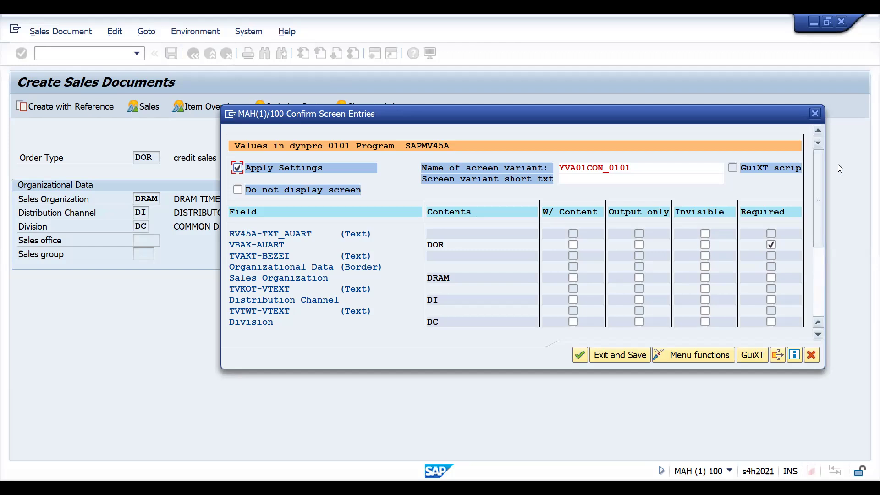
{"action": "left_click", "coordinate": [822, 311]}
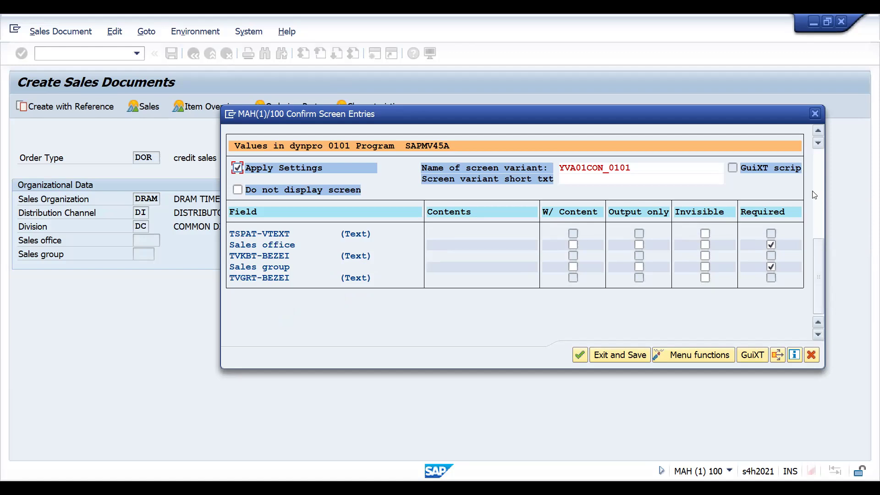
{"action": "left_click", "coordinate": [820, 159]}
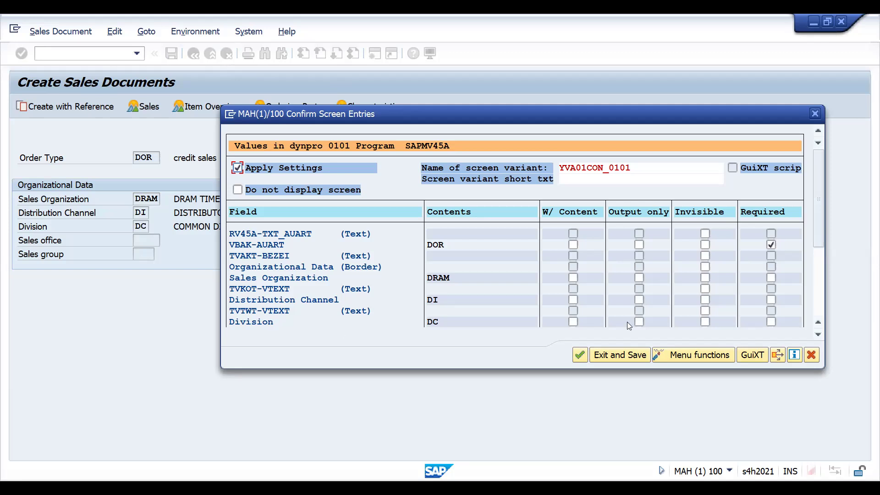
{"action": "left_click", "coordinate": [772, 321]}
Step: Make the Sales office and Sales group fields invisible and clear their required setting
{"action": "left_click", "coordinate": [820, 297]}
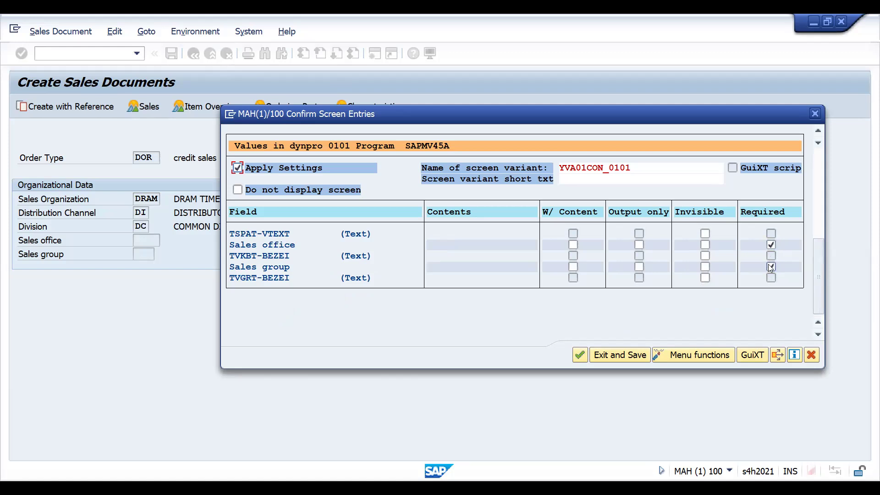
{"action": "left_click", "coordinate": [771, 244]}
{"action": "left_click", "coordinate": [705, 245]}
{"action": "left_click", "coordinate": [705, 266]}
{"action": "left_click", "coordinate": [772, 265]}
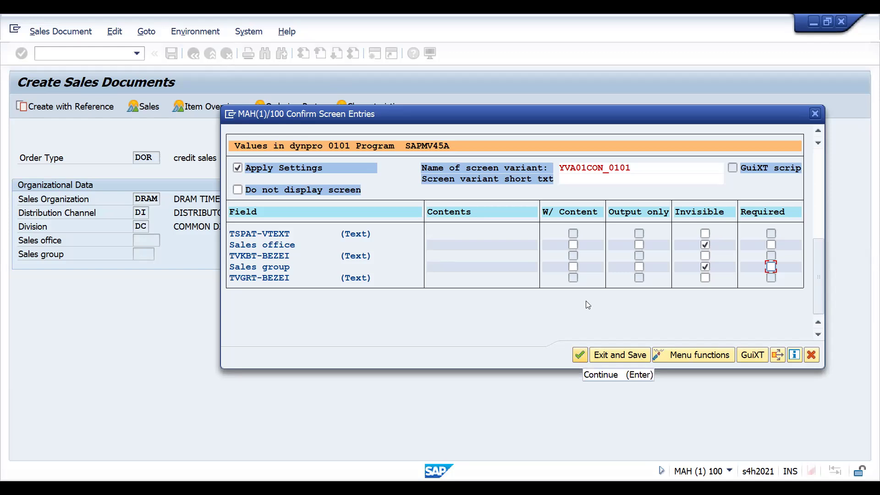
Step: Open the screen's menu functions and deactivate the function key settings Sales Overview (UER1) and Item Overview (UER2)
{"action": "left_click", "coordinate": [688, 358]}
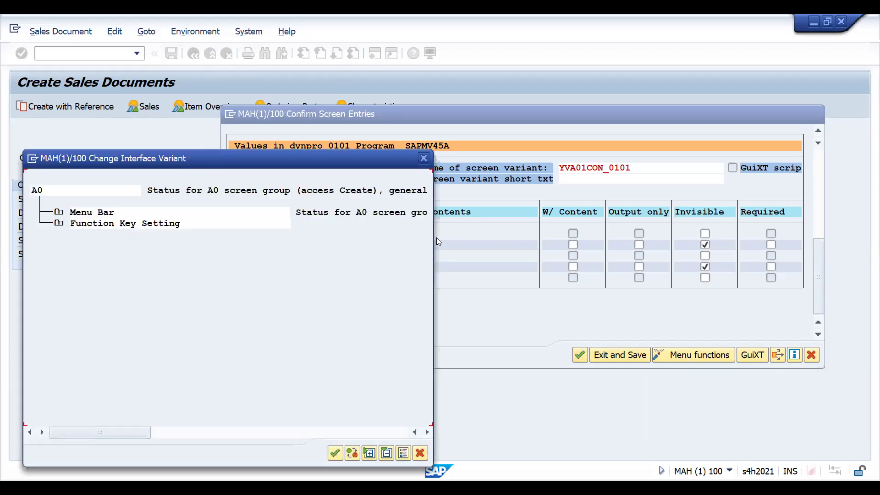
{"action": "left_click", "coordinate": [59, 225]}
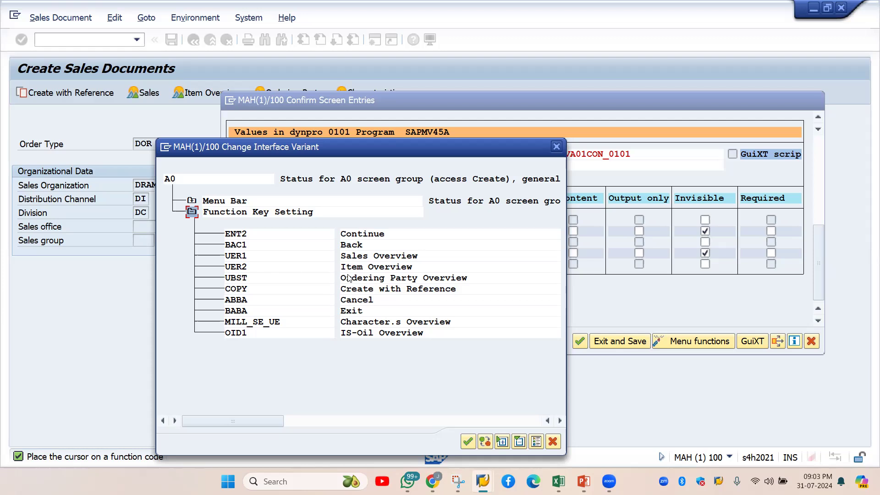
{"action": "left_click", "coordinate": [238, 257]}
{"action": "left_click", "coordinate": [238, 257]}
{"action": "left_click", "coordinate": [237, 267]}
{"action": "left_click", "coordinate": [237, 267]}
Step: Switch the Ordering Party Overview function (UBST) off and back on, and confirm the interface variant changes
{"action": "left_click", "coordinate": [238, 278]}
{"action": "left_click", "coordinate": [238, 278]}
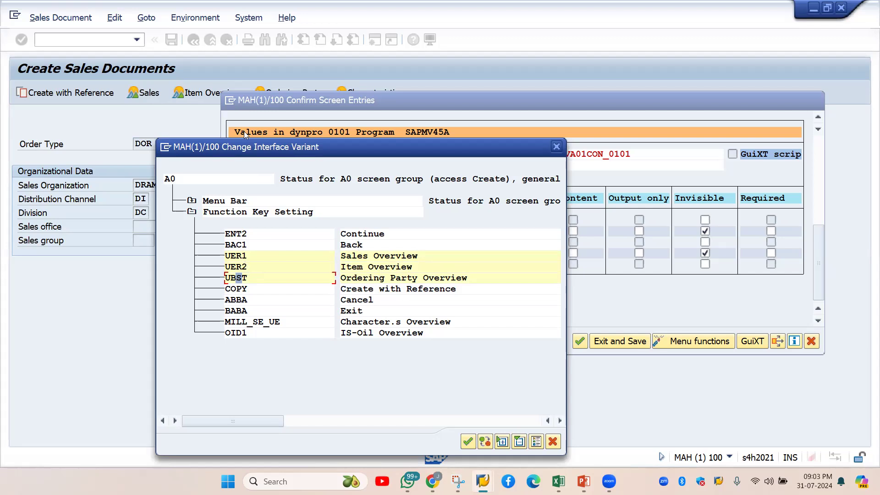
{"action": "left_click", "coordinate": [485, 442]}
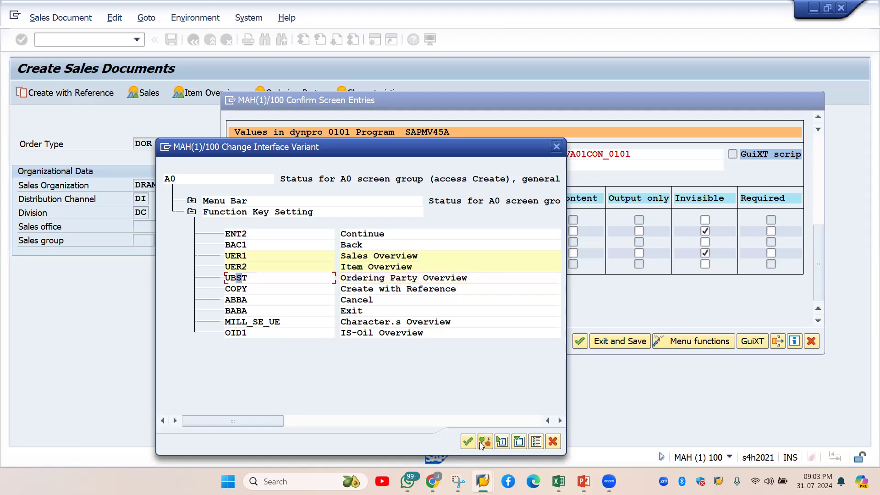
{"action": "left_click", "coordinate": [471, 441]}
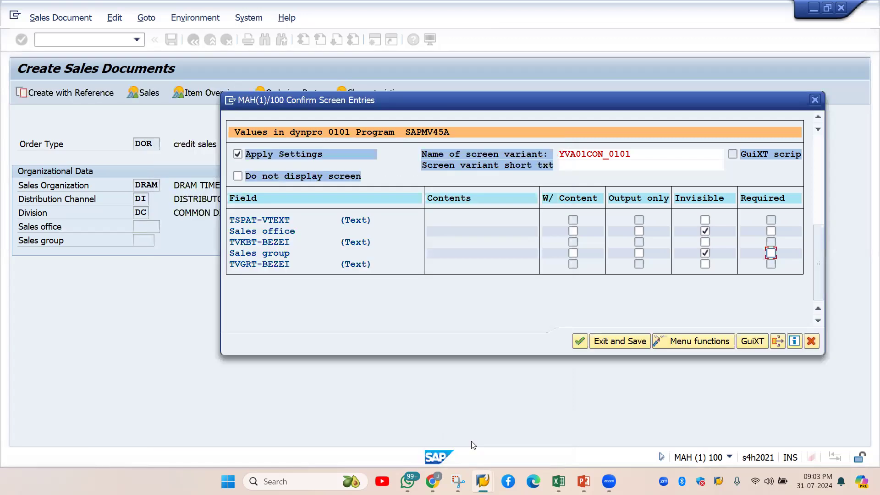
Step: Exit and save the screen entries and enter SALESVA01STARTSCREENCONTROL as the transaction variant's short text
{"action": "left_click", "coordinate": [605, 342]}
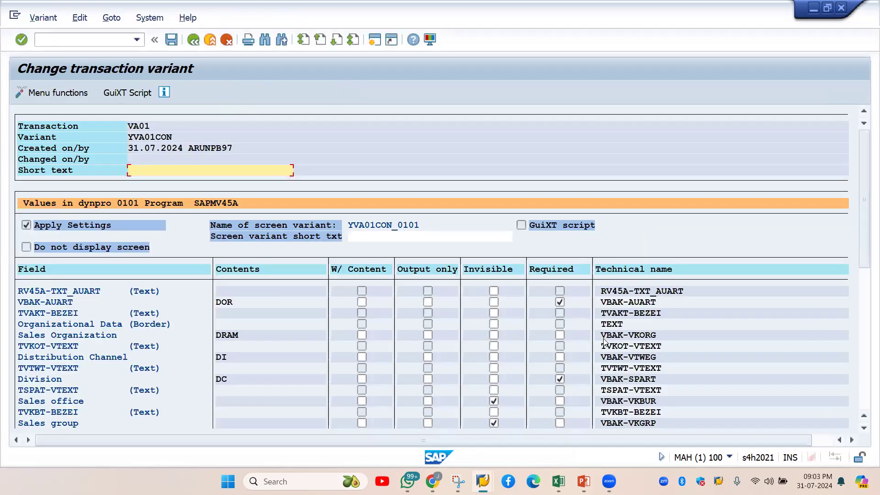
{"action": "type", "text": "SALESVA01"}
{"action": "type", "text": "SC"}
{"action": "key", "text": "BackSpace"}
{"action": "key", "text": "BackSpace"}
{"action": "type", "text": "STARTSCER"}
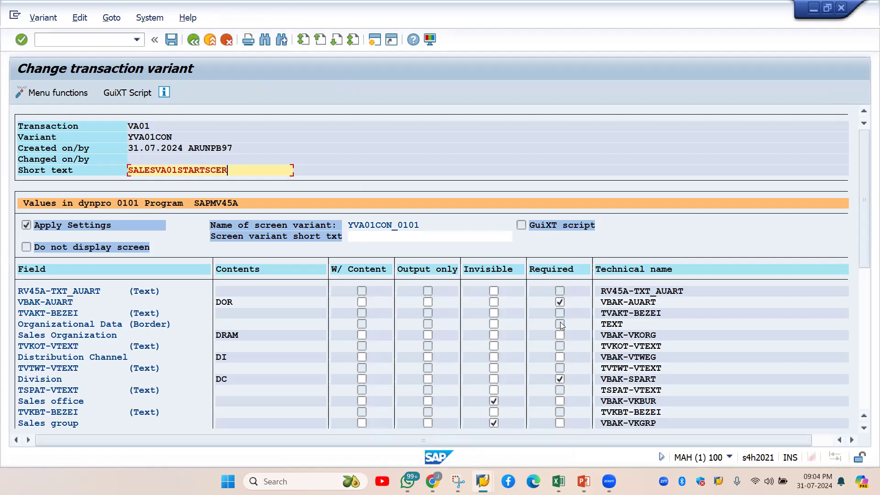
{"action": "key", "text": "BackSpace"}
{"action": "key", "text": "BackSpace"}
{"action": "type", "text": "REENCONTROL"}
Step: Save the transaction variant and its screen variant as local objects and return to Transaction and Screen Variants
{"action": "key", "text": "ctrl+s"}
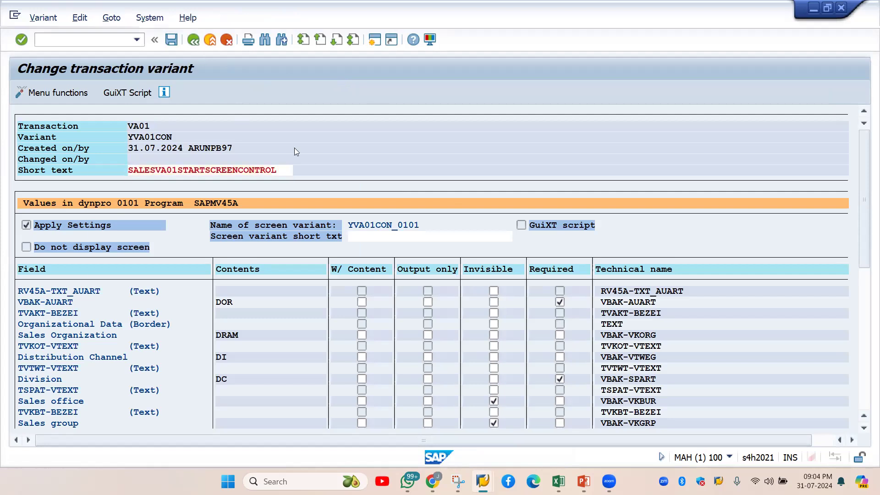
{"action": "left_click", "coordinate": [298, 315]}
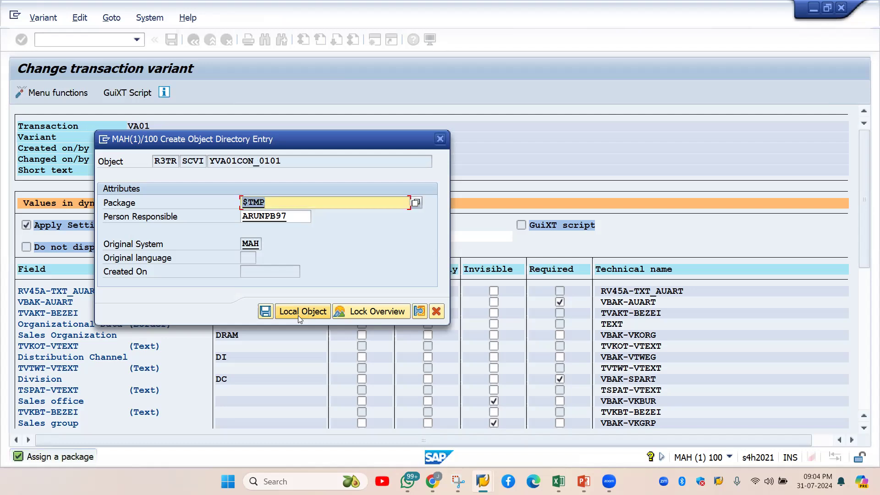
{"action": "left_click", "coordinate": [298, 315]}
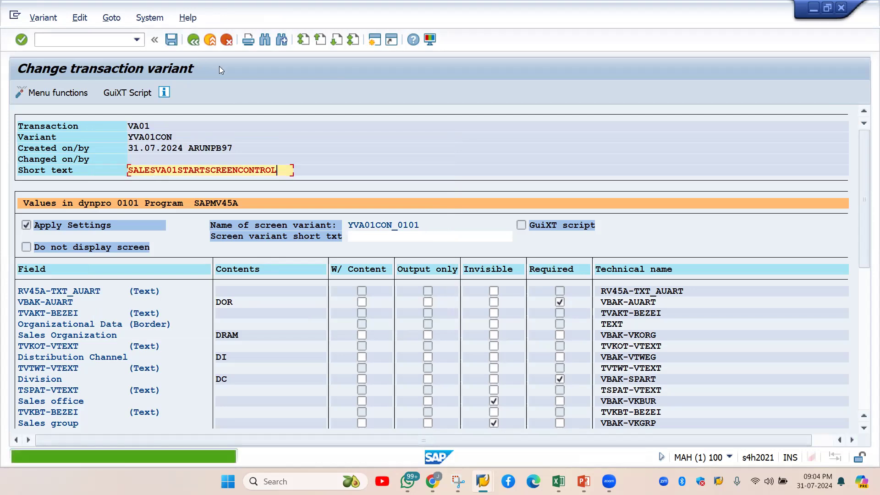
{"action": "key", "text": "ctrl+s"}
{"action": "key", "text": "F3"}
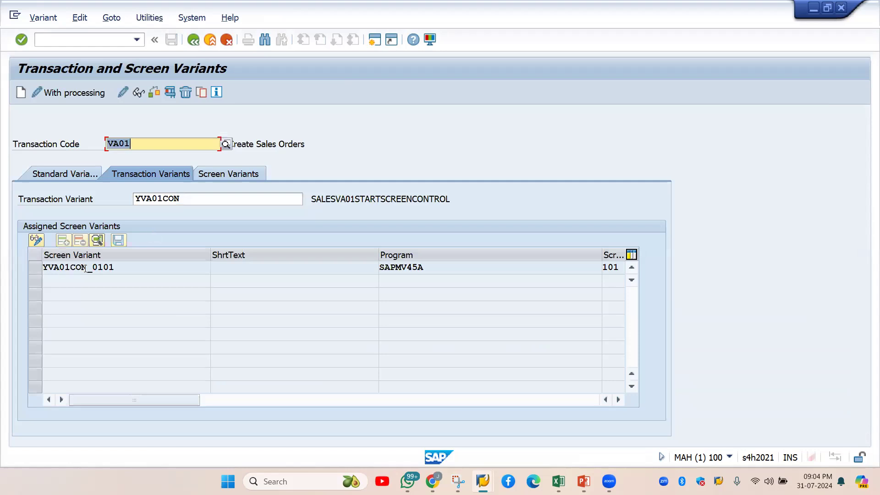
Step: Copy the transaction variant name YVA01CON and display the standard variants for VA01
{"action": "left_click", "coordinate": [180, 202]}
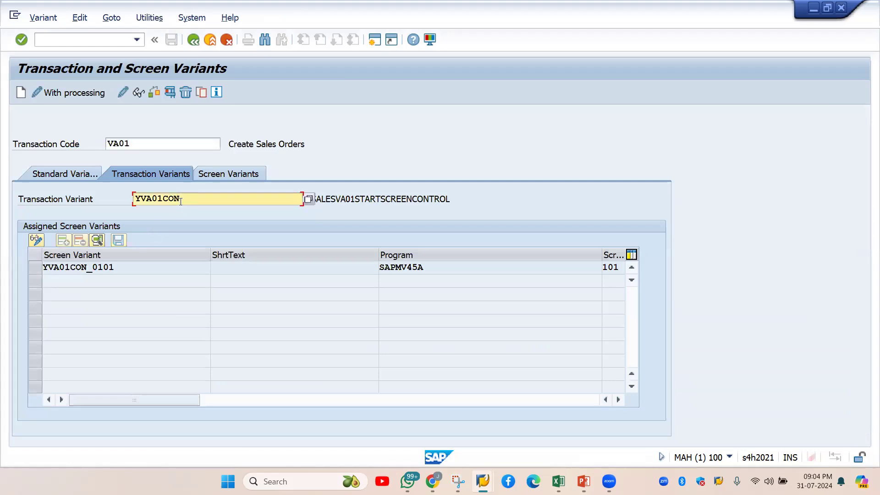
{"action": "double_click", "coordinate": [180, 201]}
{"action": "key", "text": "ctrl+c"}
{"action": "left_click", "coordinate": [181, 201]}
{"action": "left_click", "coordinate": [217, 175]}
{"action": "left_click", "coordinate": [56, 175]}
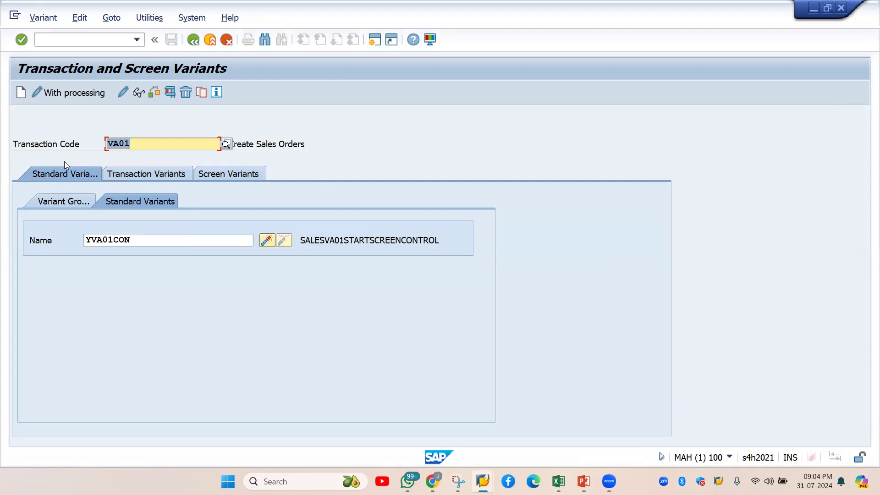
{"action": "left_click", "coordinate": [70, 39]}
{"action": "type", "text": "/NVOV8"}
{"action": "key", "text": "Return"}
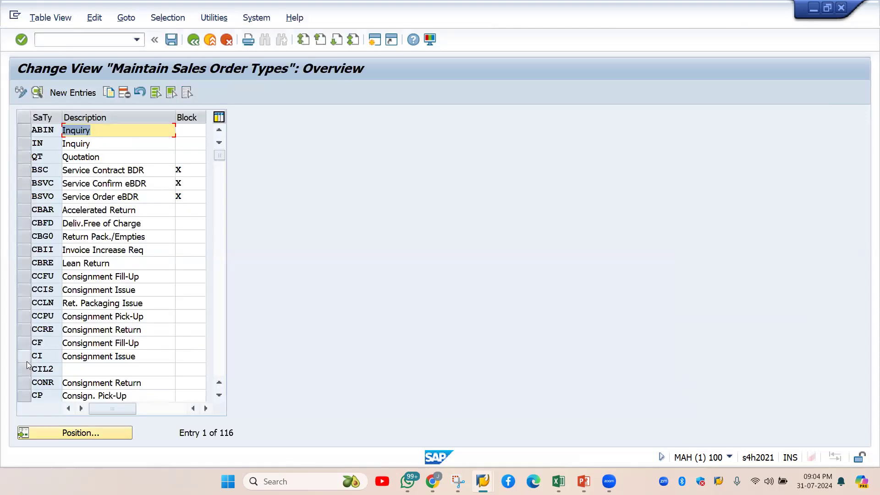
{"action": "left_click", "coordinate": [81, 432]}
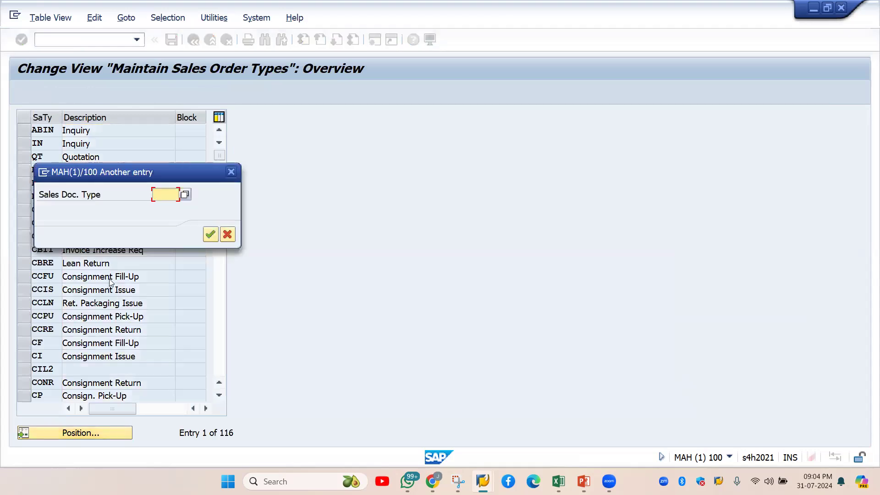
{"action": "left_click", "coordinate": [230, 234]}
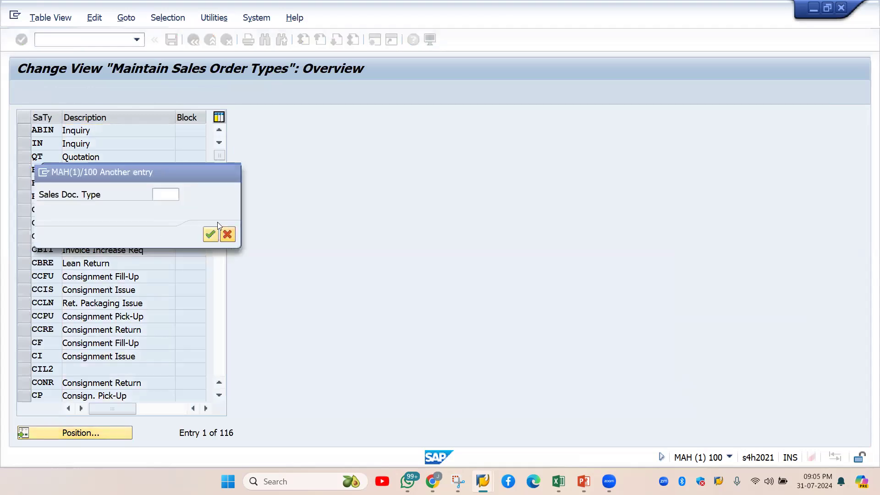
{"action": "left_click", "coordinate": [78, 40]}
{"action": "type", "text": "/NSHD0"}
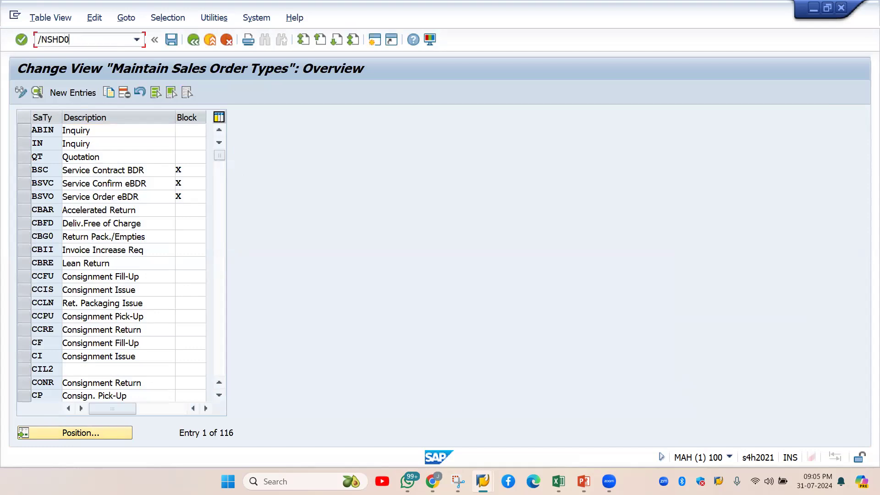
{"action": "key", "text": "Return"}
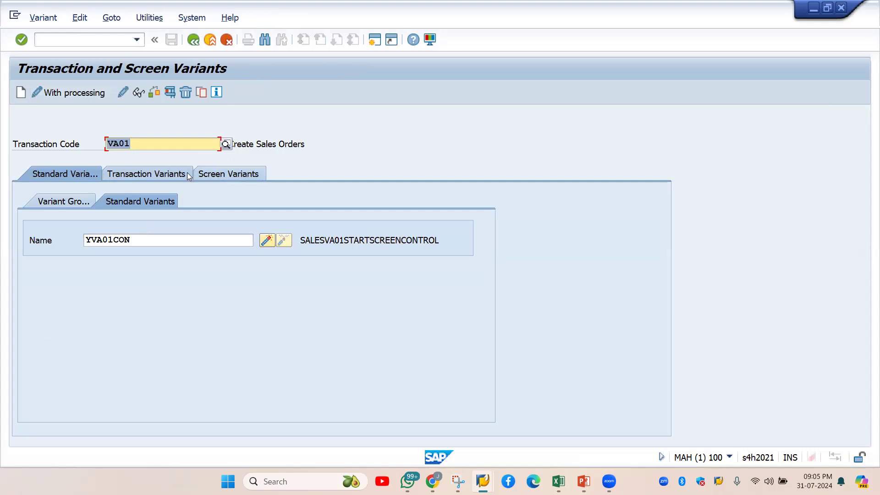
Step: Test the YVA01CON variant on the initial Create Sales Documents screen and go back
{"action": "left_click", "coordinate": [173, 93]}
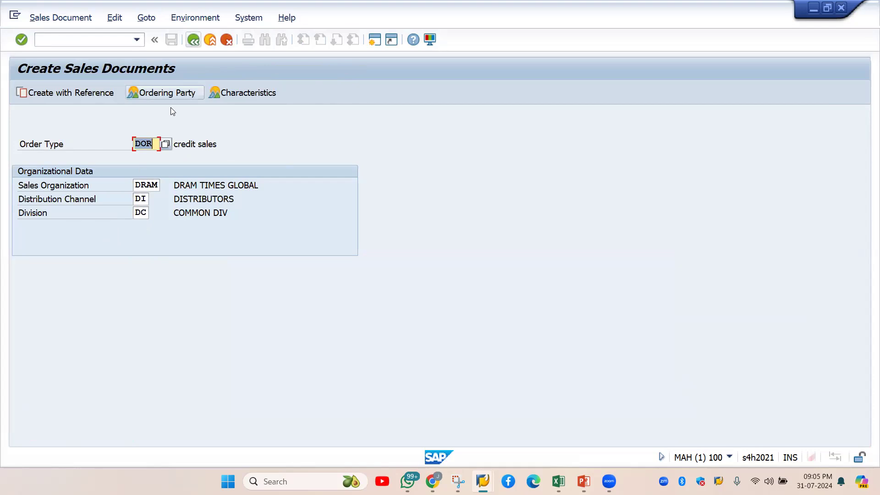
{"action": "key", "text": "F3"}
{"action": "left_click", "coordinate": [89, 40]}
{"action": "type", "text": "/NVA02"}
{"action": "key", "text": "Return"}
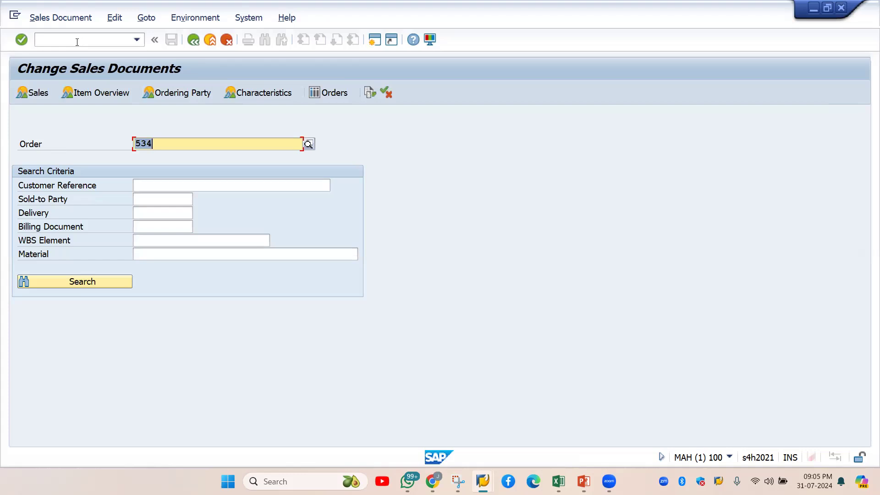
Step: Open sales order type maintenance with transaction VOV8, locate sales document type DOR and open its details
{"action": "left_click", "coordinate": [77, 42]}
{"action": "type", "text": "/NVOV"}
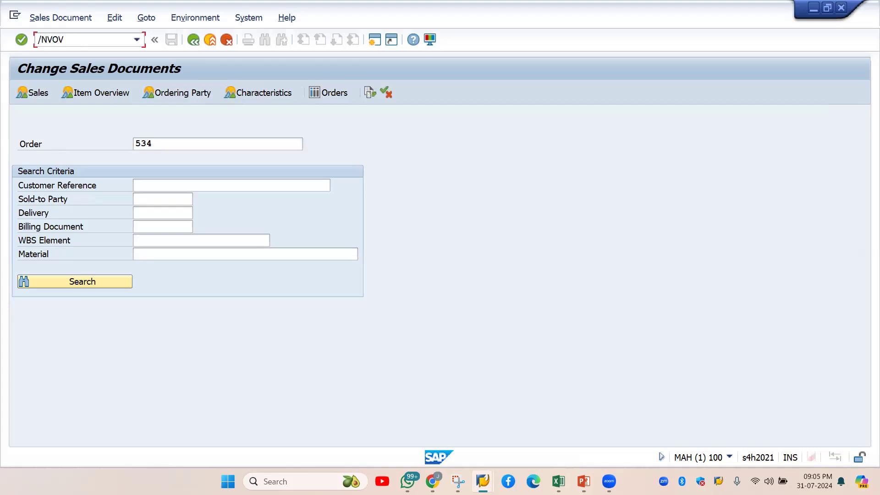
{"action": "key", "text": "Return"}
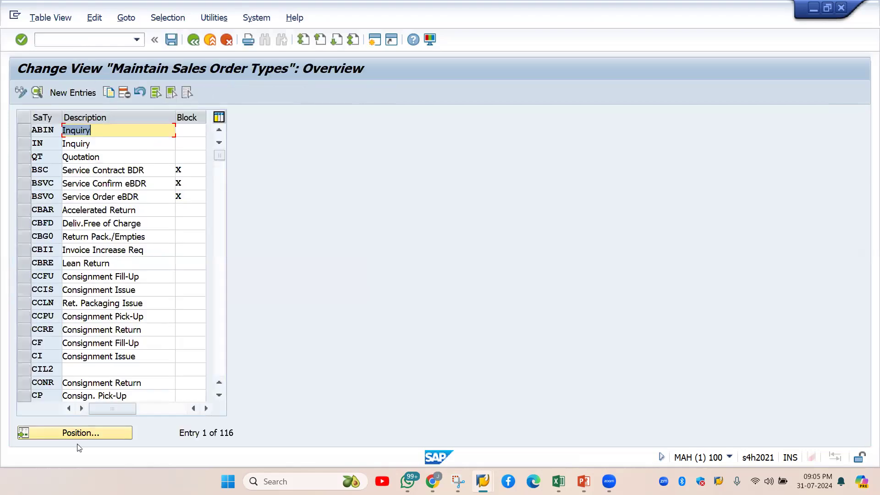
{"action": "left_click", "coordinate": [80, 433]}
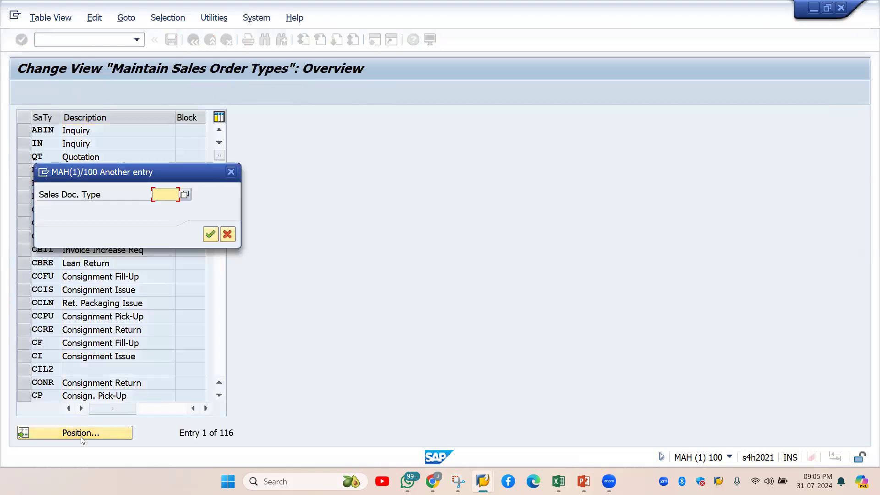
{"action": "type", "text": "DOR"}
{"action": "key", "text": "Return"}
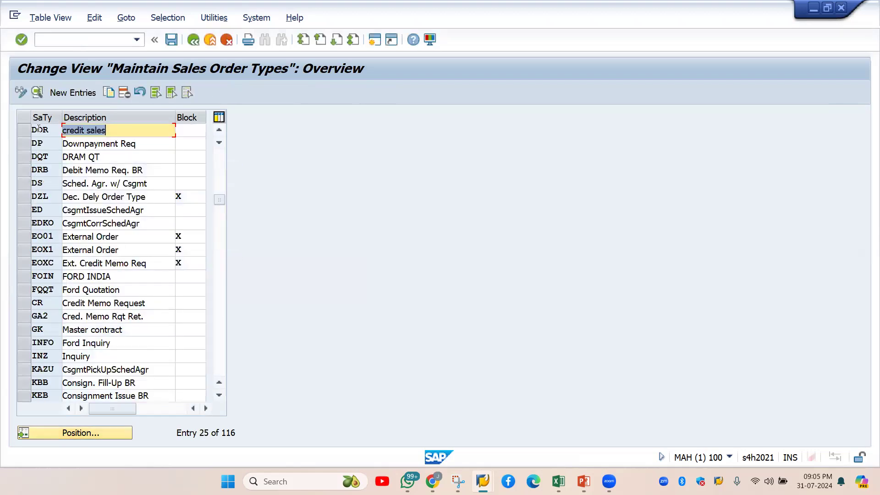
{"action": "double_click", "coordinate": [38, 130]}
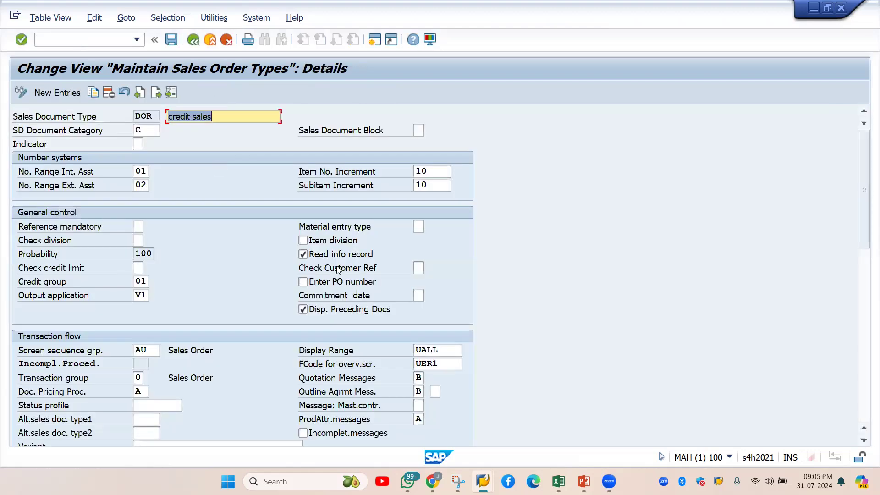
Step: Enter the copied name YVA01CON as the Variant in the transaction flow settings of sales document type DOR
{"action": "left_click_drag", "start_coordinate": [868, 229], "coordinate": [866, 298]}
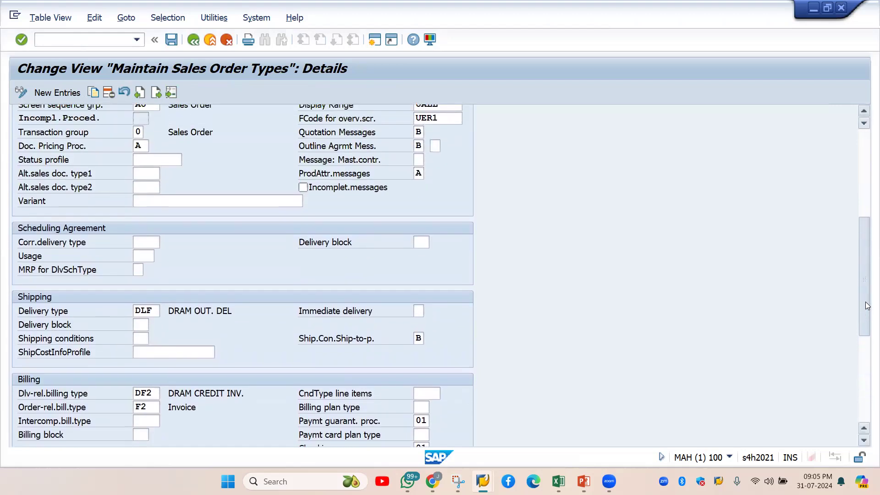
{"action": "left_click", "coordinate": [238, 201]}
{"action": "key", "text": "ctrl+v"}
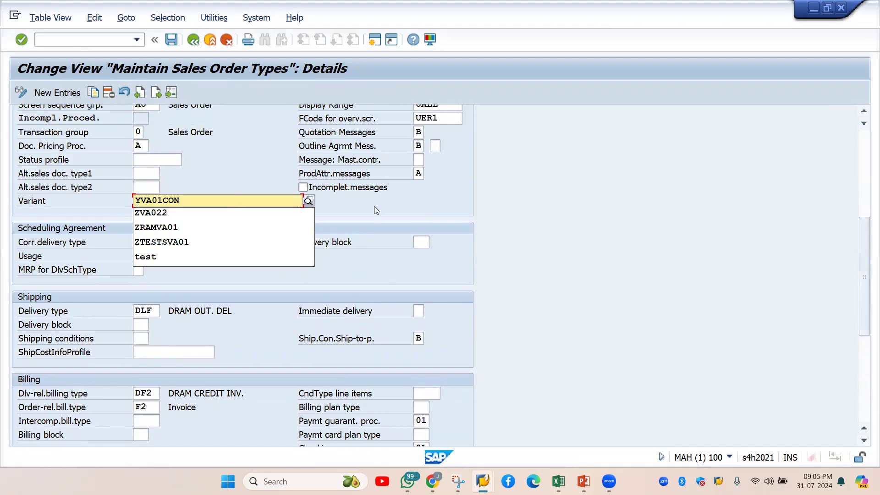
Step: Confirm the Variant entry for sales document type DOR and save it under the proposed customizing request
{"action": "key", "text": "Return"}
{"action": "key", "text": "Return"}
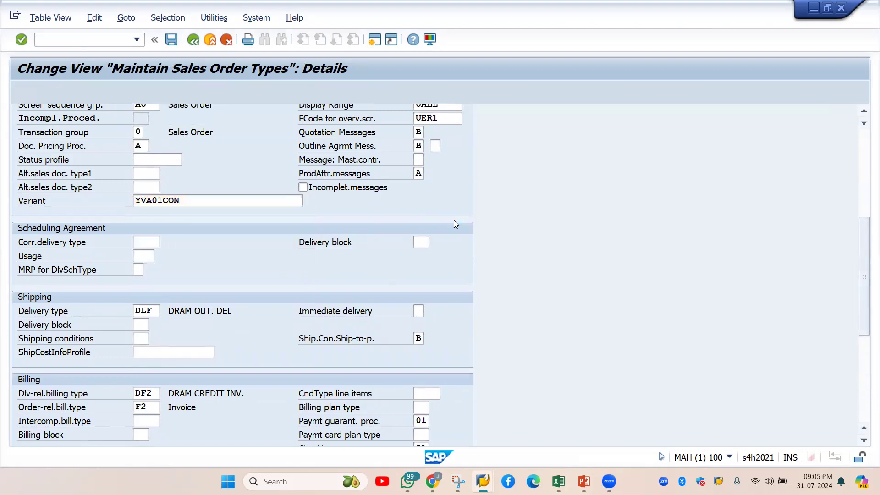
{"action": "left_click_drag", "start_coordinate": [867, 198], "coordinate": [867, 268]}
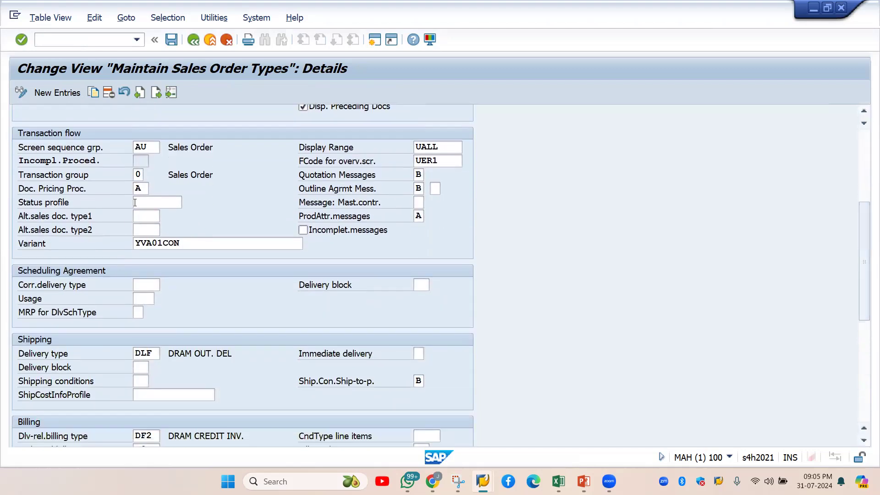
{"action": "key", "text": "ctrl+s"}
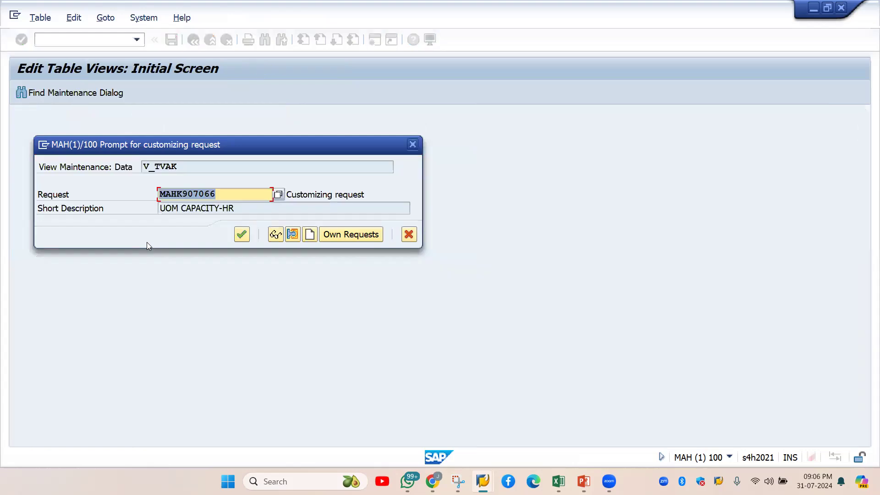
{"action": "key", "text": "Return"}
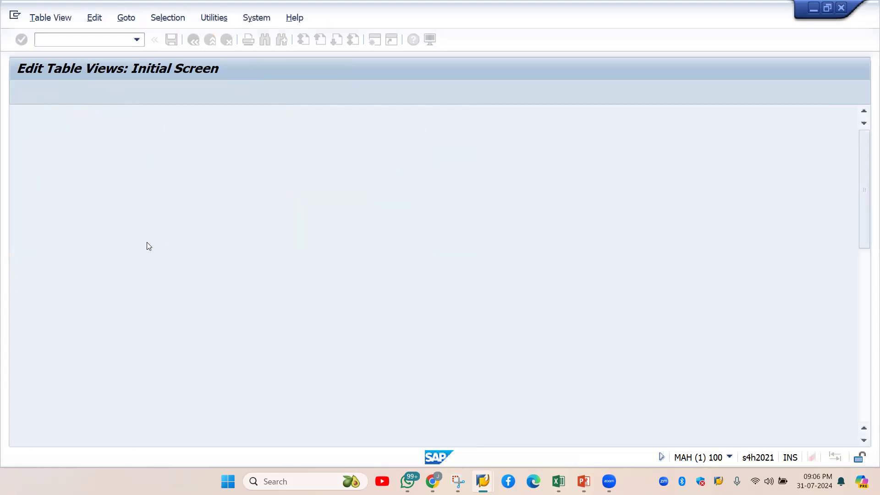
Step: Start transaction VA01 to check the initial Create Sales Documents screen for order type DOR
{"action": "left_click", "coordinate": [81, 44]}
{"action": "type", "text": "/N"}
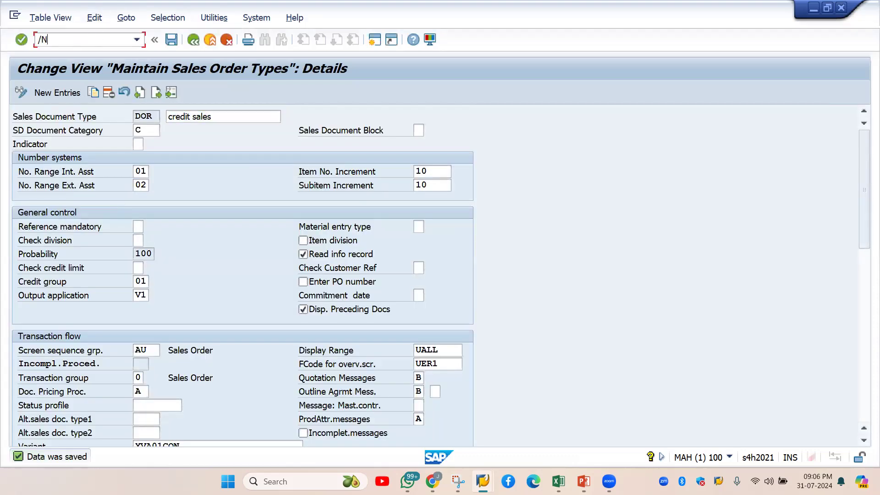
{"action": "type", "text": "VA01"}
{"action": "key", "text": "Return"}
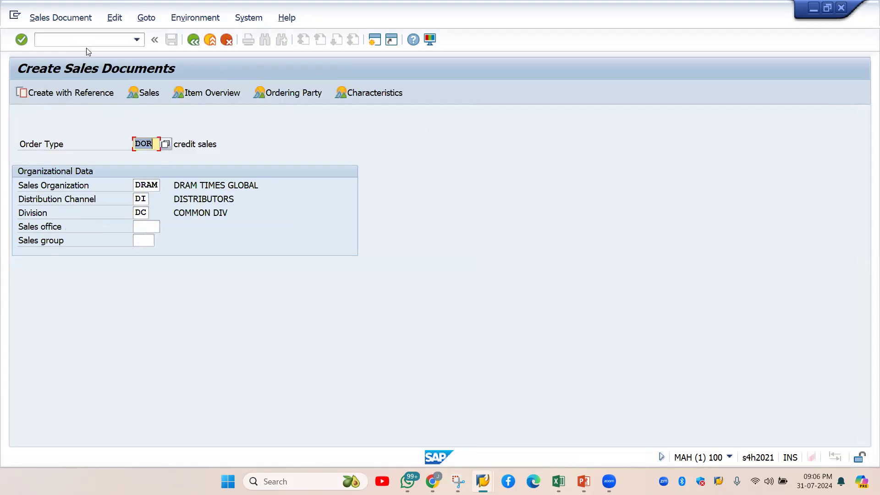
Step: Open transaction SHD0 and activate YVA01CON as the standard variant for VA01
{"action": "left_click", "coordinate": [75, 41]}
{"action": "type", "text": "/NSHD0"}
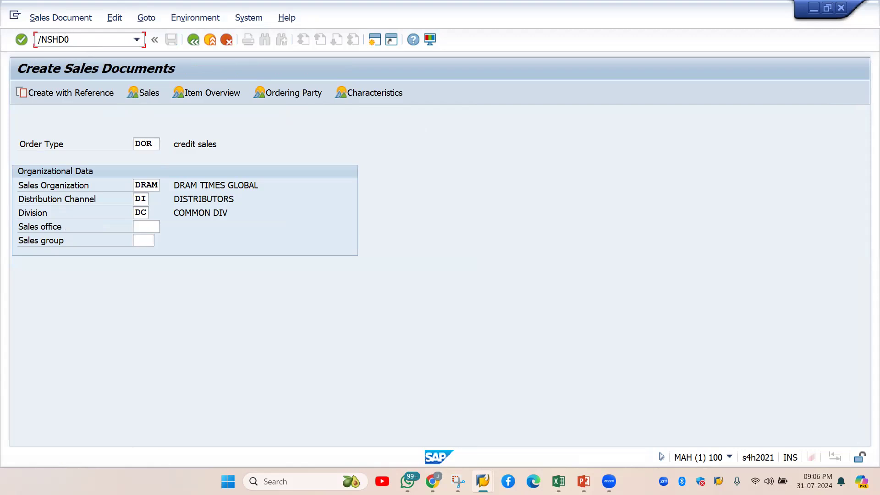
{"action": "key", "text": "Return"}
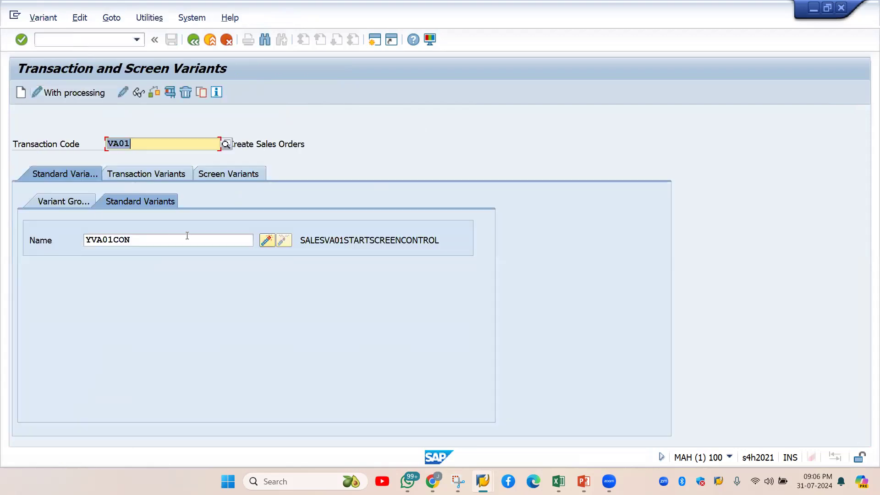
{"action": "left_click", "coordinate": [270, 240]}
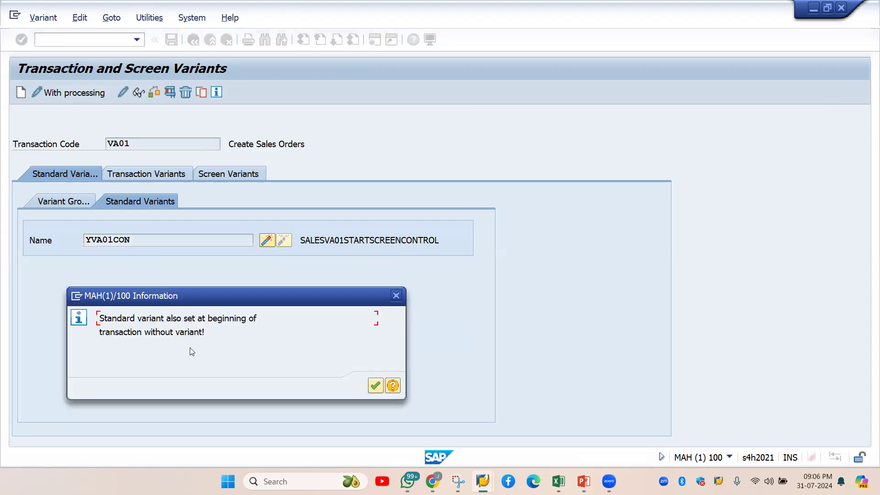
{"action": "key", "text": "Return"}
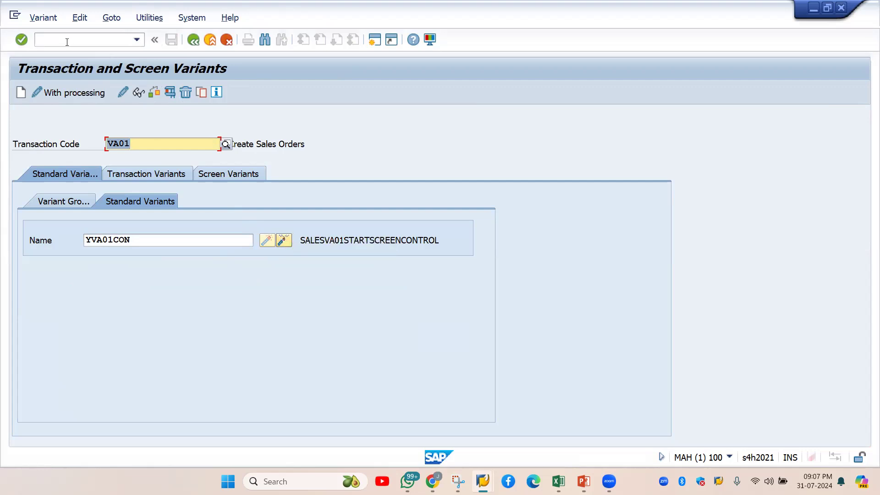
Step: Start VA01 and restart it to check the initial screen with the standard variant active
{"action": "left_click", "coordinate": [39, 39]}
{"action": "type", "text": "/nva01"}
{"action": "key", "text": "Return"}
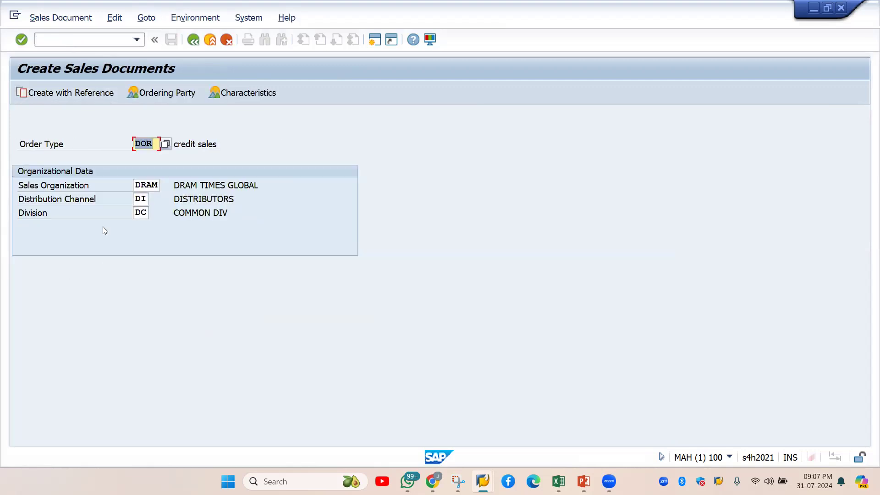
{"action": "left_click", "coordinate": [88, 38]}
{"action": "type", "text": "/NVA0"}
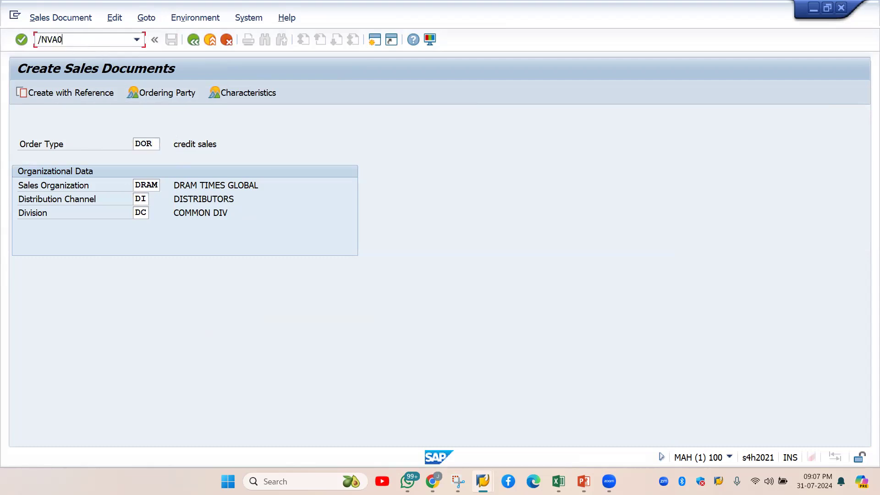
{"action": "type", "text": "1"}
{"action": "key", "text": "Return"}
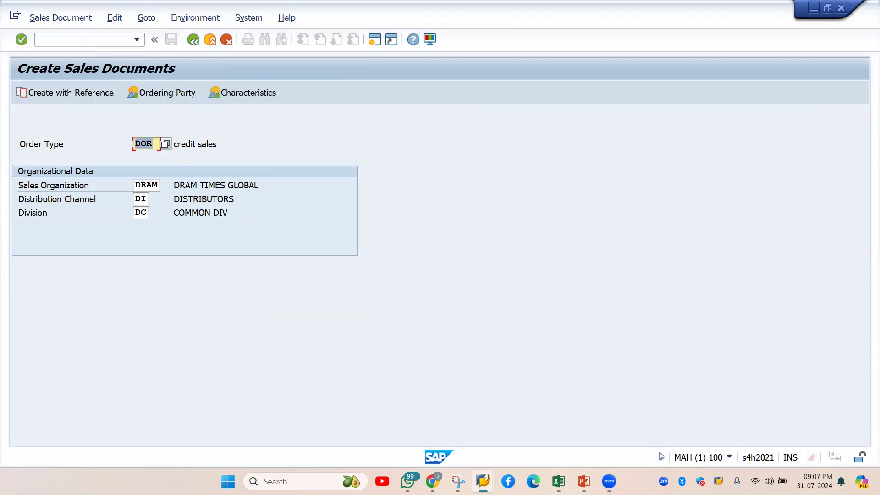
Step: Test order type OR up to the order overview, return, and check the sales office and order type fields
{"action": "type", "text": "OR"}
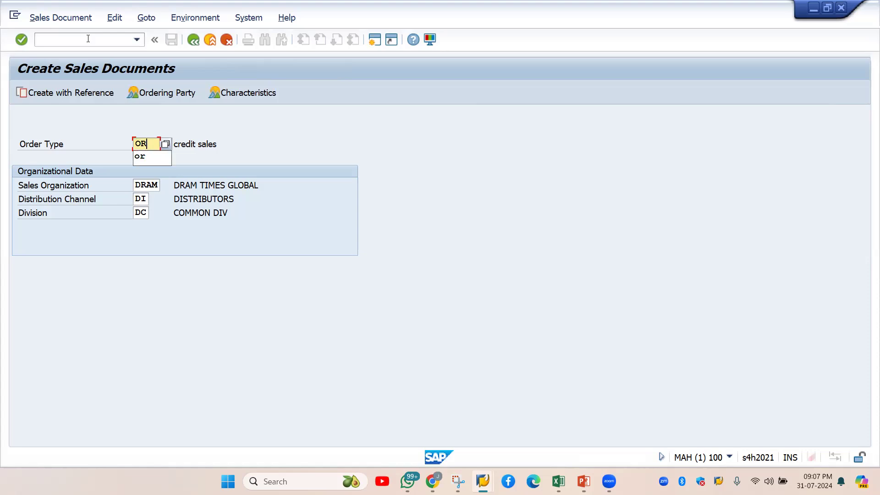
{"action": "key", "text": "Return"}
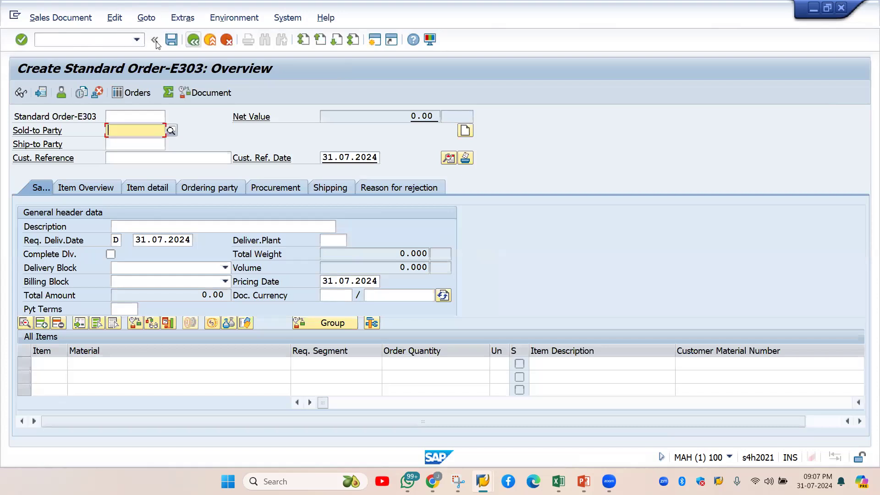
{"action": "key", "text": "F3"}
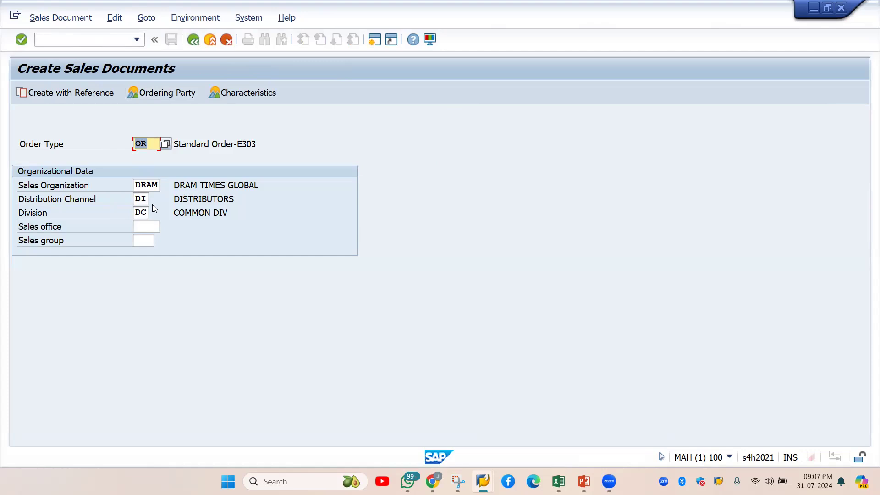
{"action": "left_click", "coordinate": [149, 229]}
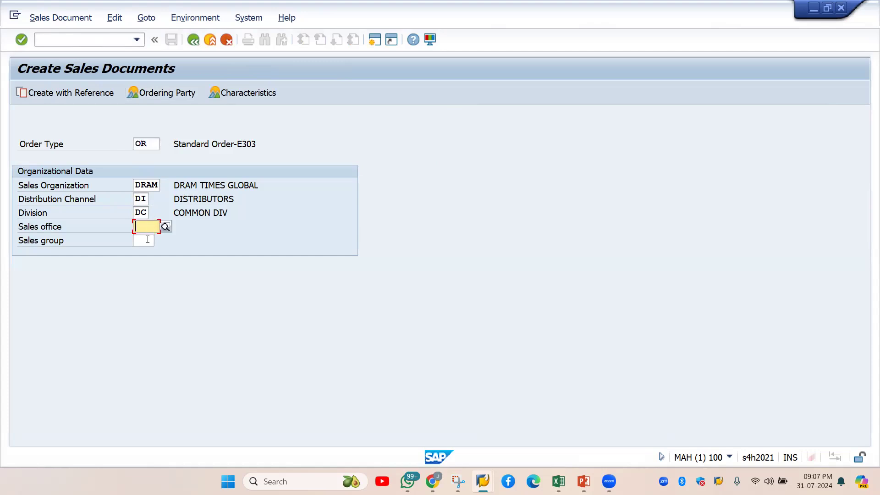
{"action": "left_click", "coordinate": [156, 146]}
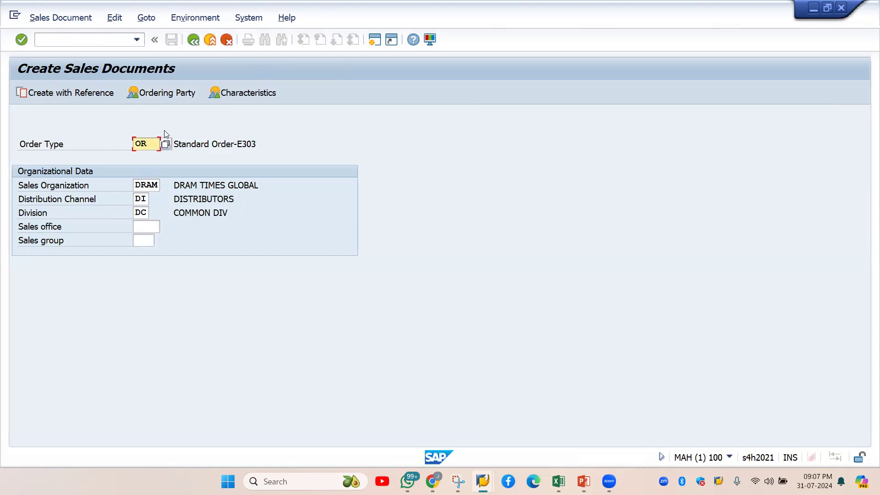
Step: Restart VA01, test order type DOR up to the credit sales overview, and return to the initial screen
{"action": "left_click", "coordinate": [81, 41]}
{"action": "type", "text": "/NVA01"}
{"action": "key", "text": "Return"}
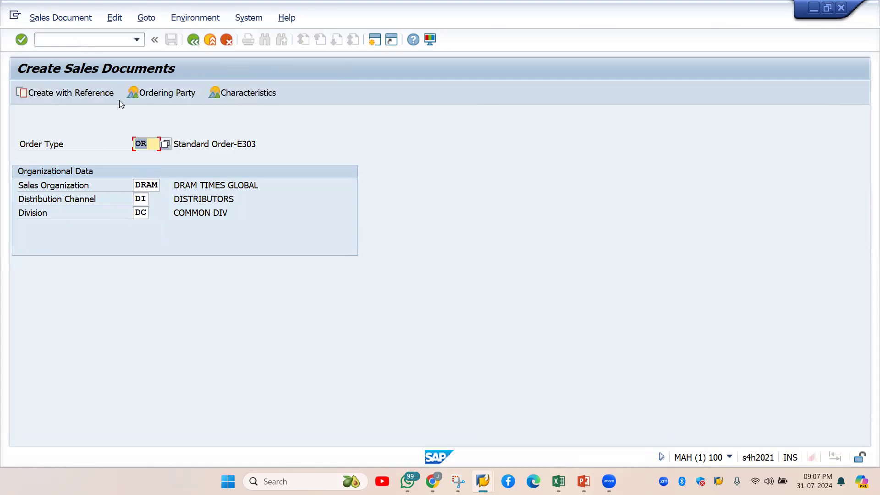
{"action": "type", "text": "DOR"}
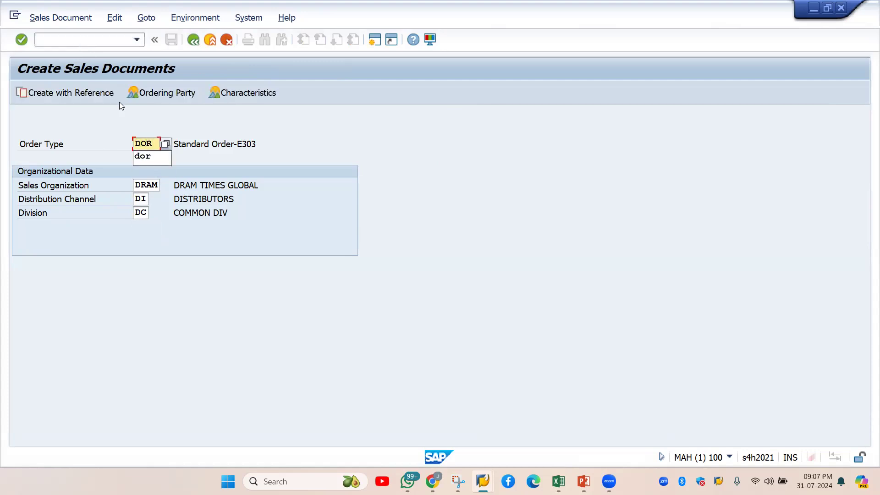
{"action": "key", "text": "Return"}
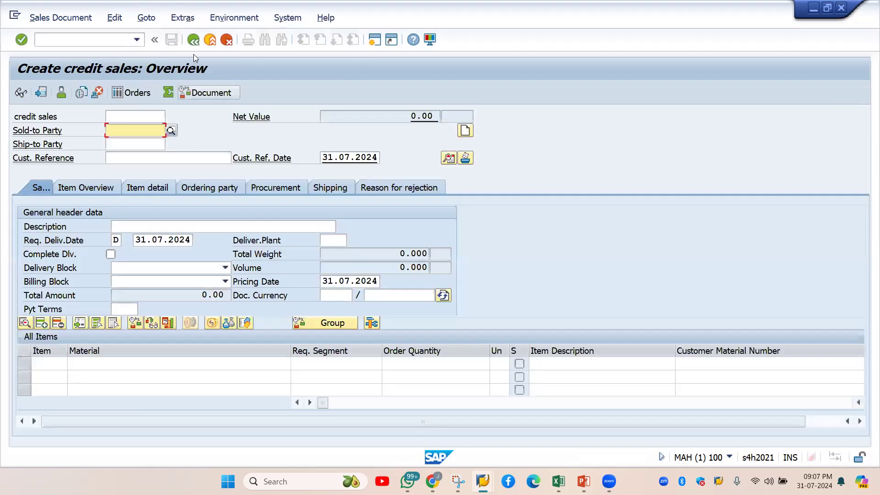
{"action": "left_click", "coordinate": [193, 40]}
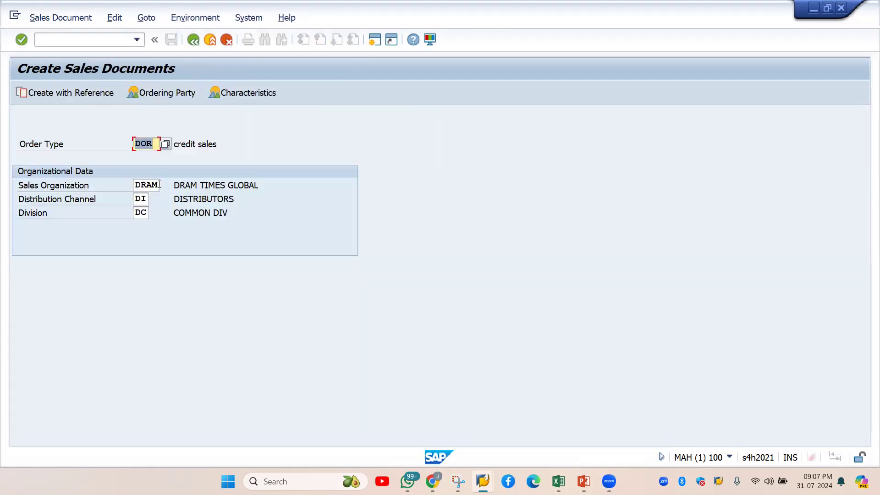
Step: Open transaction SHD0 and deactivate the standard variant YVA01CON for VA01
{"action": "left_click", "coordinate": [81, 39]}
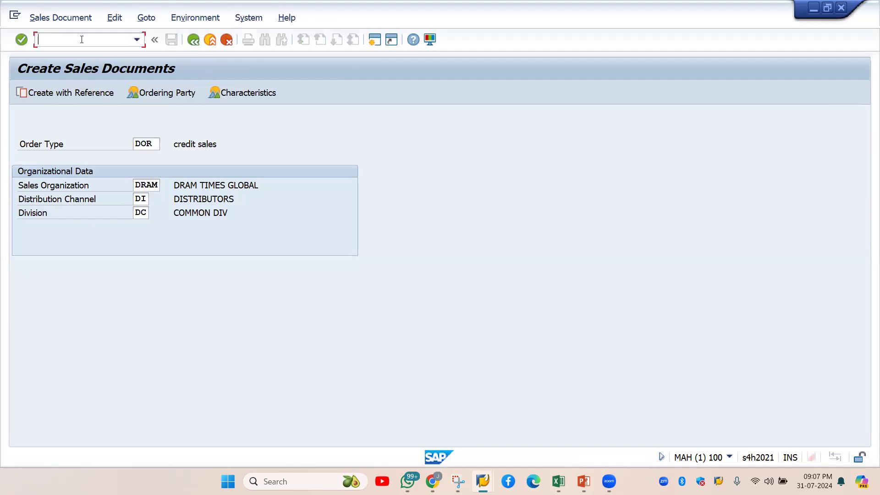
{"action": "type", "text": "/NSHD"}
{"action": "key", "text": "Return"}
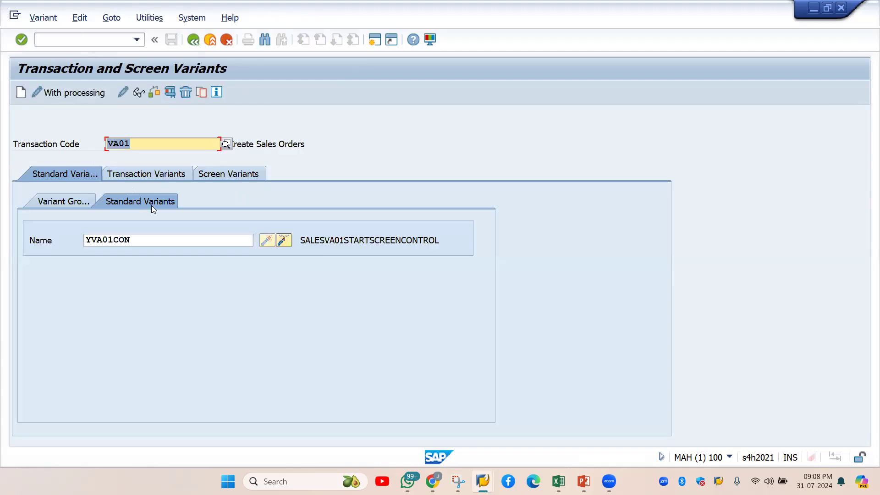
{"action": "left_click", "coordinate": [284, 240]}
Step: Start VA01 again and check the sales office field on the initial screen with the standard variant deactivated
{"action": "left_click", "coordinate": [55, 36]}
{"action": "type", "text": "/NVA"}
{"action": "key", "text": "Return"}
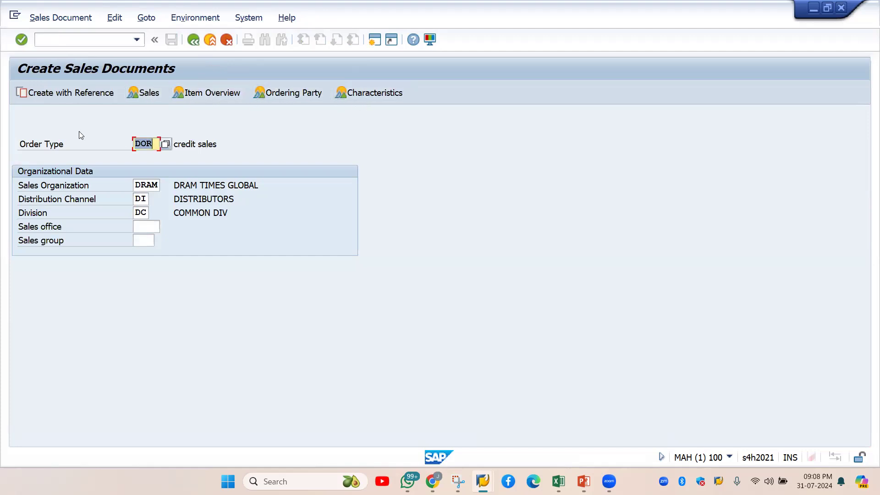
{"action": "left_click", "coordinate": [151, 228]}
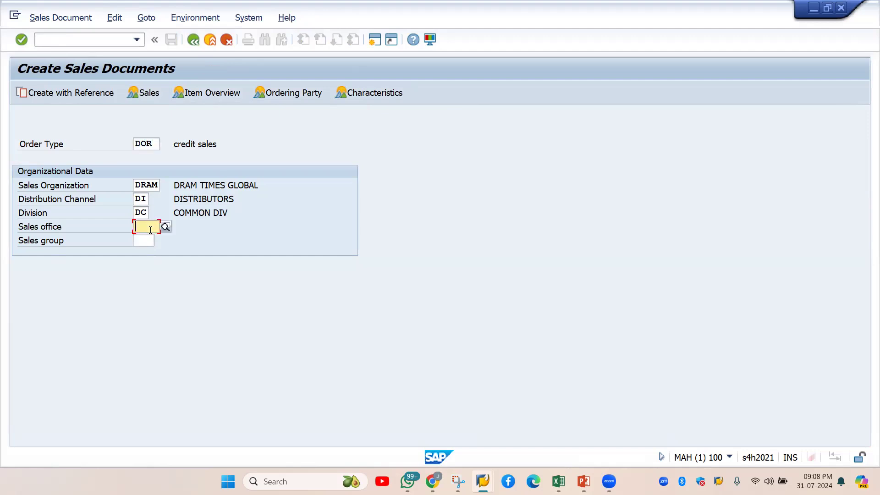
Step: View the initial billing document creation screen in VF01 and switch to the change screen in VF02
{"action": "left_click", "coordinate": [88, 40]}
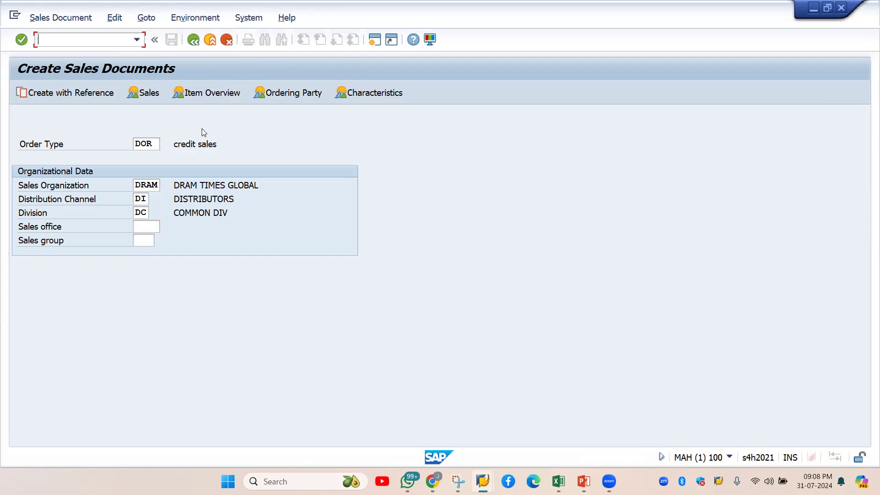
{"action": "type", "text": "/NVF01"}
{"action": "key", "text": "Return"}
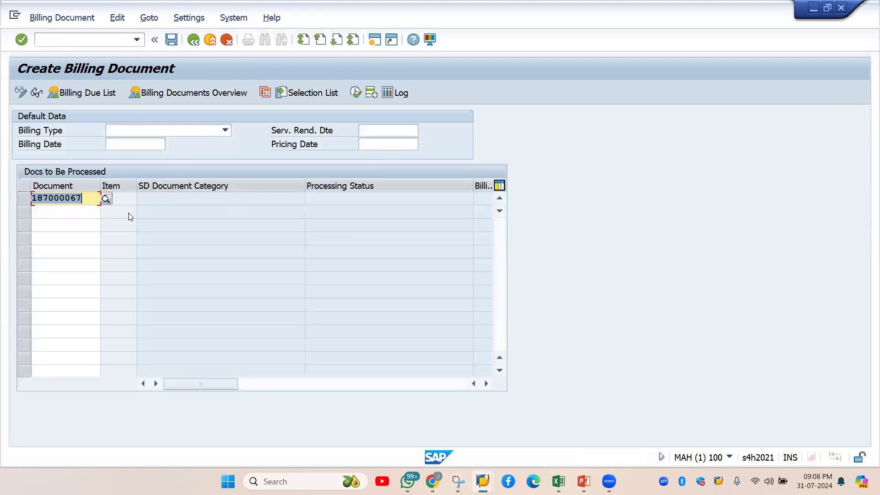
{"action": "left_click", "coordinate": [62, 42]}
{"action": "type", "text": "/NVF02"}
{"action": "key", "text": "Return"}
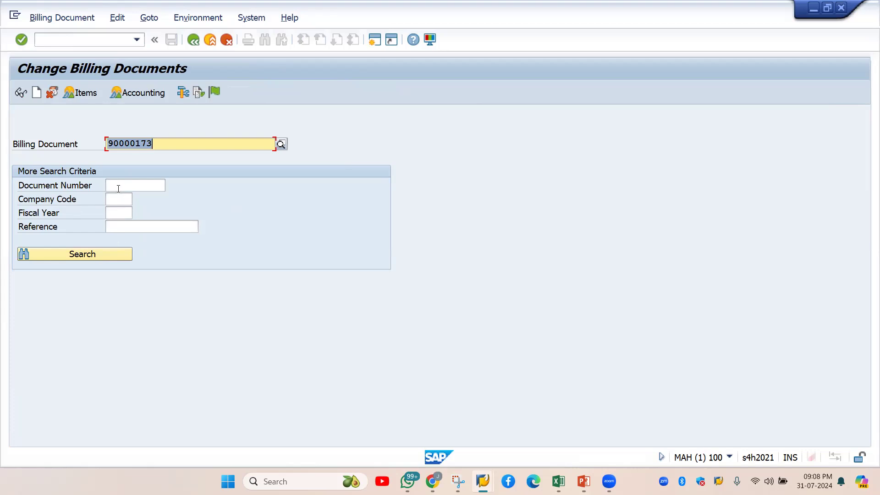
Step: Open transaction SHD0 and set the transaction code for the variant to VF02
{"action": "left_click", "coordinate": [63, 42]}
{"action": "type", "text": "/N"}
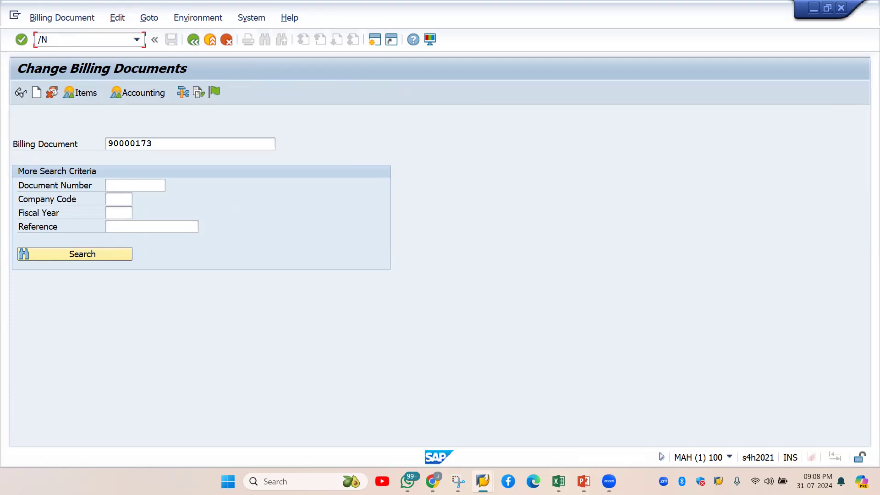
{"action": "type", "text": "SHD0"}
{"action": "key", "text": "Return"}
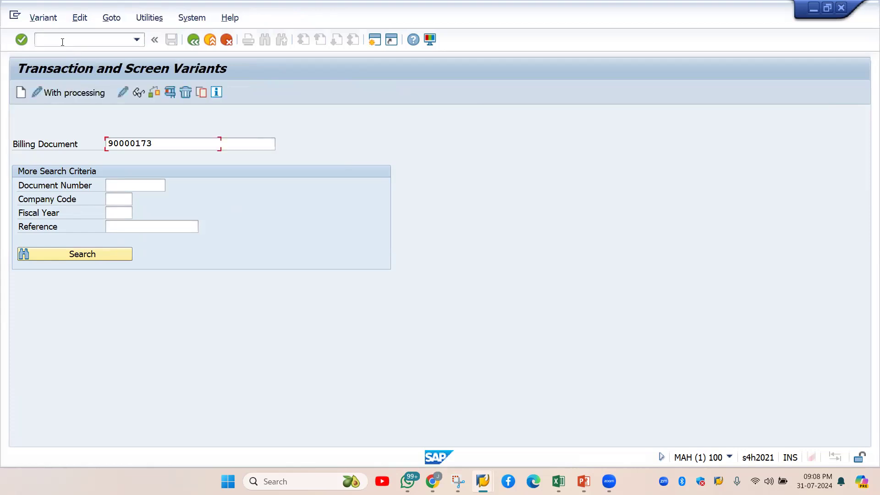
{"action": "type", "text": "VF02"}
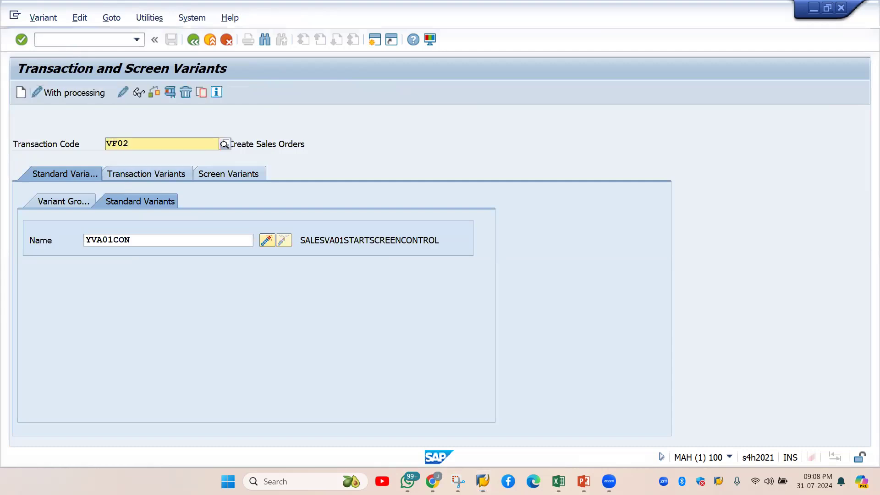
{"action": "left_click", "coordinate": [129, 171]}
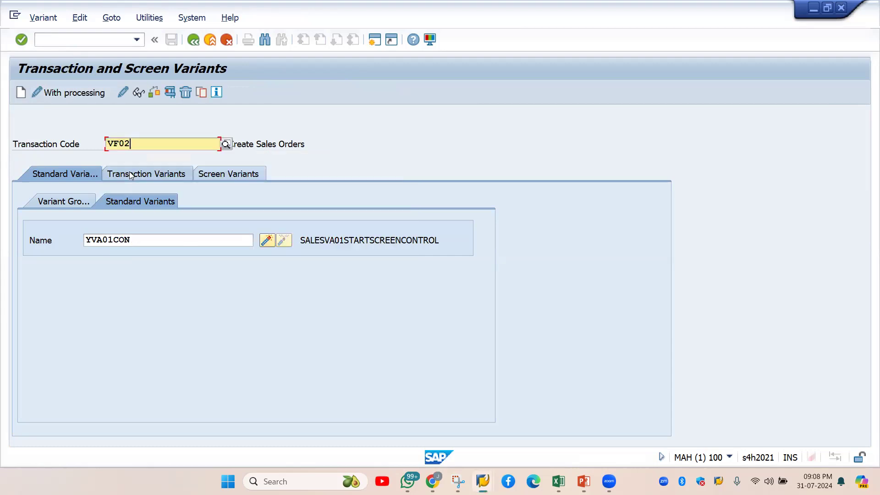
Step: Replace the variant name with YVF02FILEDCON and display the transaction variants for VF02
{"action": "left_click_drag", "start_coordinate": [145, 240], "coordinate": [72, 238]}
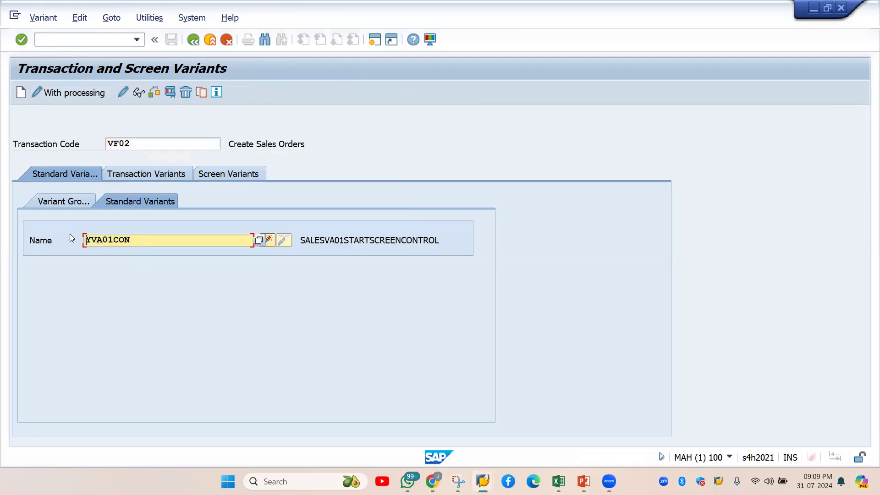
{"action": "key", "text": "Delete"}
{"action": "key", "text": "Delete"}
{"action": "key", "text": "Delete"}
{"action": "key", "text": "Delete"}
{"action": "key", "text": "Delete"}
{"action": "key", "text": "Delete"}
{"action": "type", "text": "YVF02FILED"}
{"action": "type", "text": "CON"}
{"action": "left_click", "coordinate": [144, 174]}
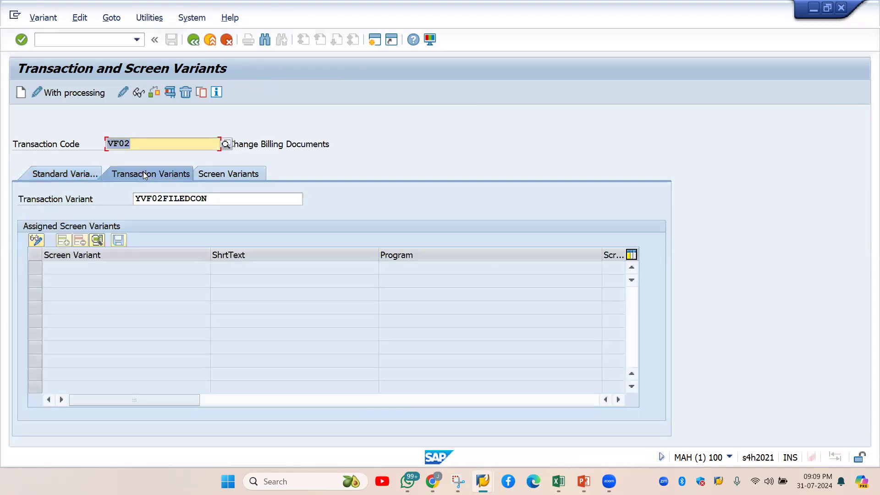
Step: Create the variant by running VF02 and make Document Number, Company Code, Fiscal Year and Reference invisible in the screen entries
{"action": "left_click", "coordinate": [21, 93]}
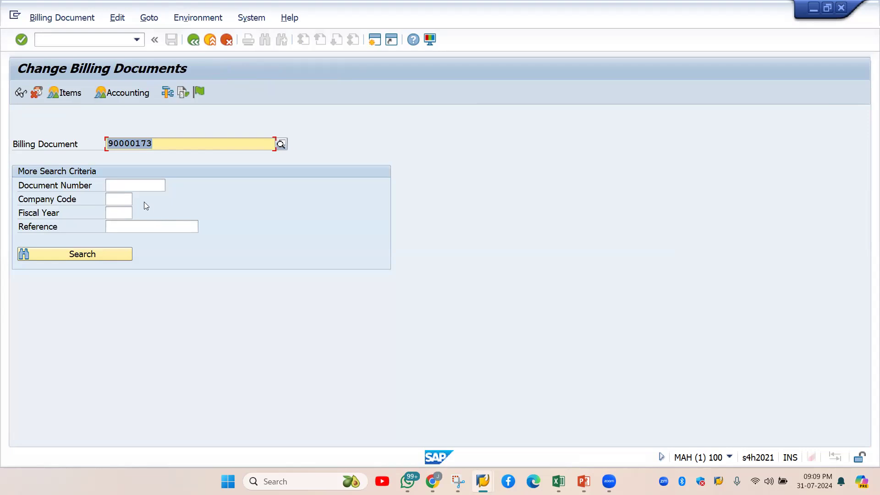
{"action": "left_click", "coordinate": [132, 185]}
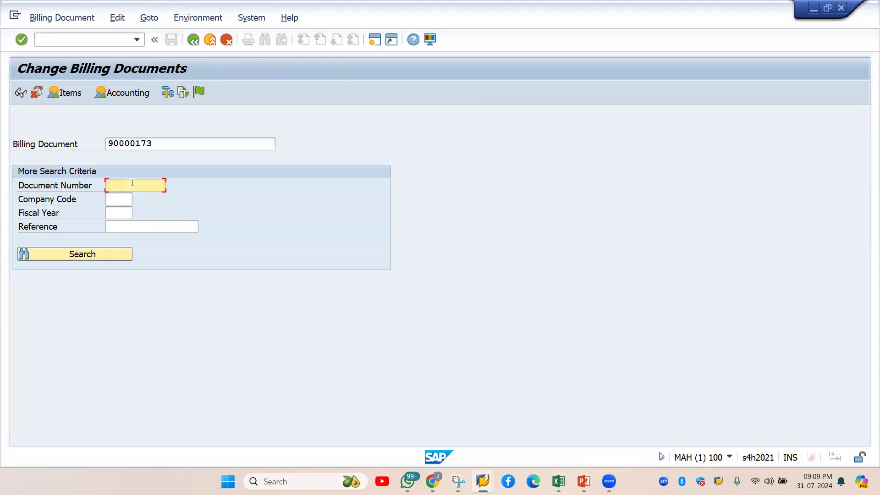
{"action": "key", "text": "Return"}
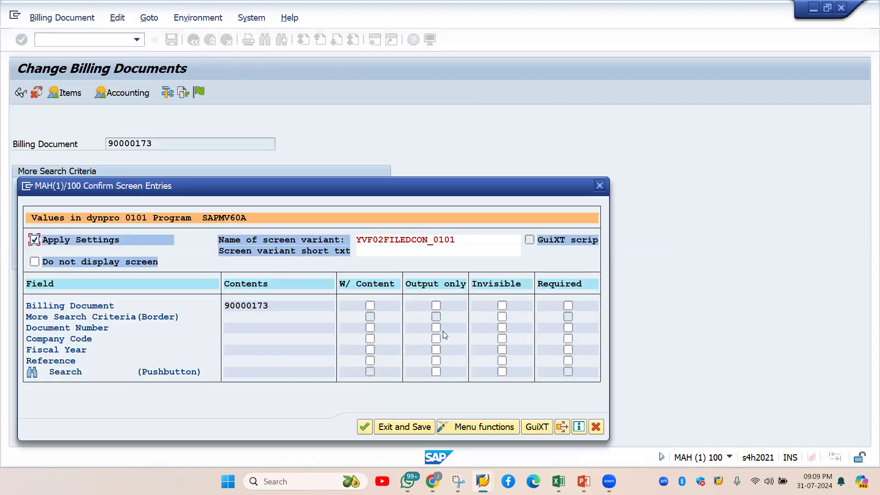
{"action": "left_click", "coordinate": [502, 327]}
{"action": "left_click", "coordinate": [501, 339]}
{"action": "left_click", "coordinate": [501, 350]}
{"action": "left_click", "coordinate": [502, 362]}
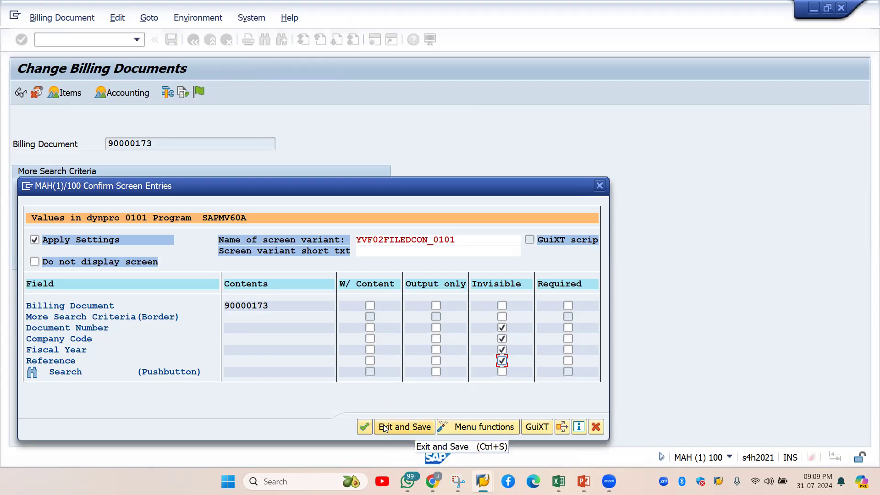
Step: Deactivate the Display Document Flow function (KFLU) in the menu functions, and exit and save the screen entries
{"action": "left_click", "coordinate": [462, 428]}
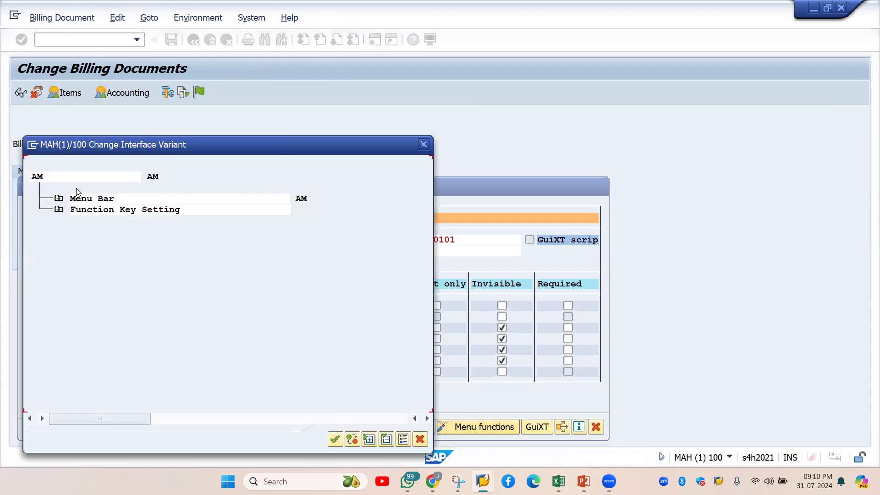
{"action": "left_click", "coordinate": [58, 211]}
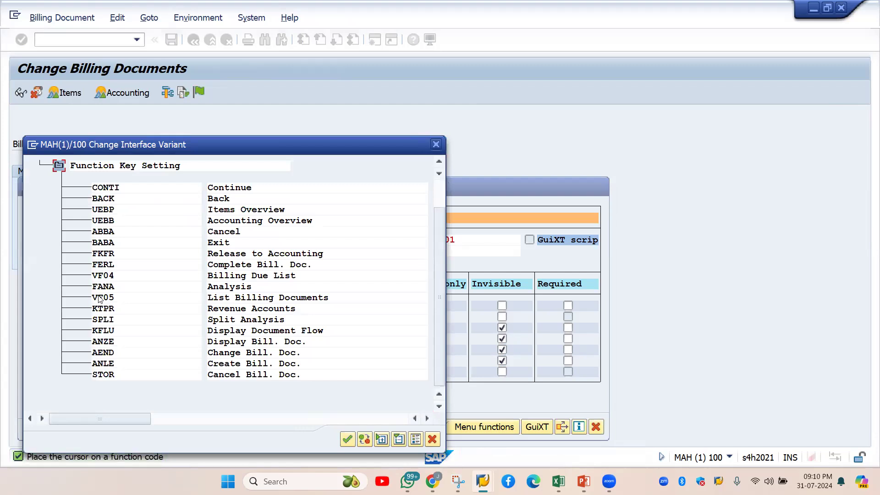
{"action": "left_click", "coordinate": [109, 330]}
{"action": "left_click", "coordinate": [100, 331]}
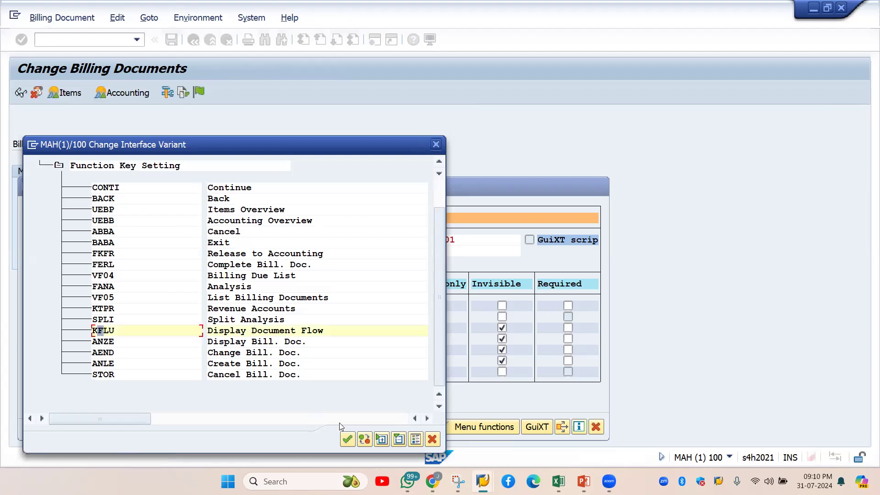
{"action": "left_click", "coordinate": [365, 440]}
{"action": "left_click", "coordinate": [347, 440]}
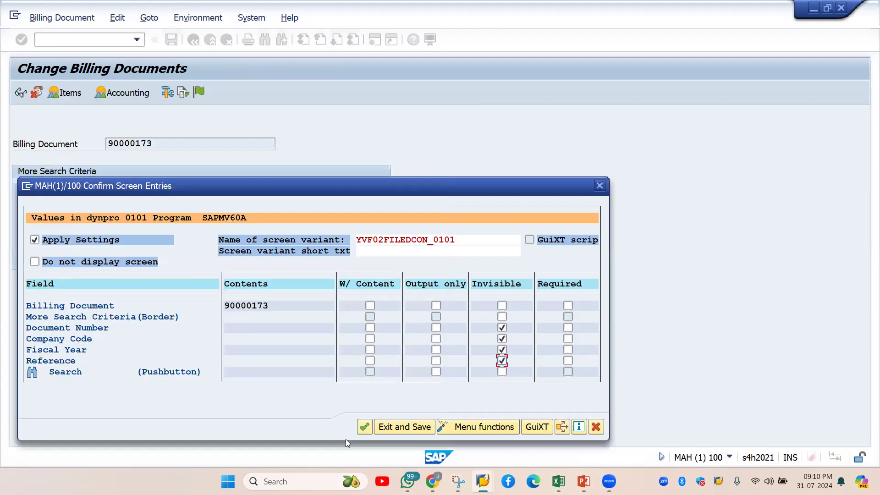
{"action": "left_click", "coordinate": [384, 428]}
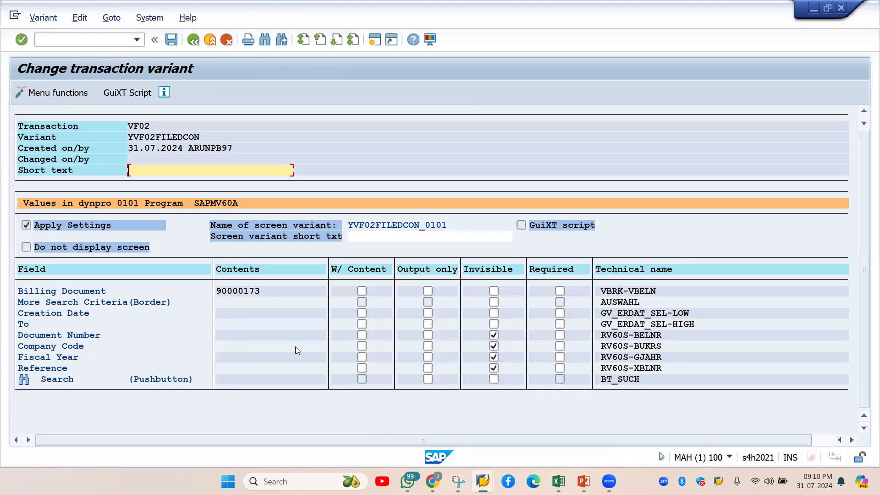
{"action": "type", "text": "B"}
{"action": "key", "text": "BackSpace"}
{"action": "type", "text": "BILLINGCHANGECONTROL"}
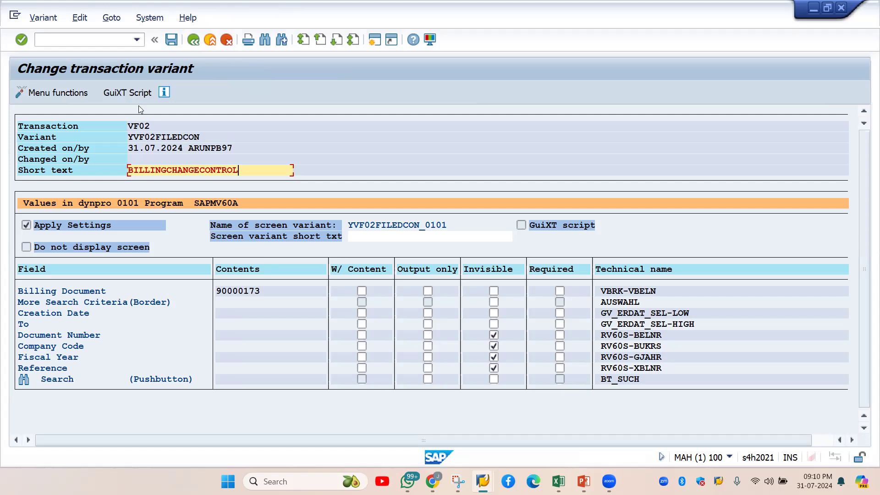
{"action": "left_click", "coordinate": [40, 96]}
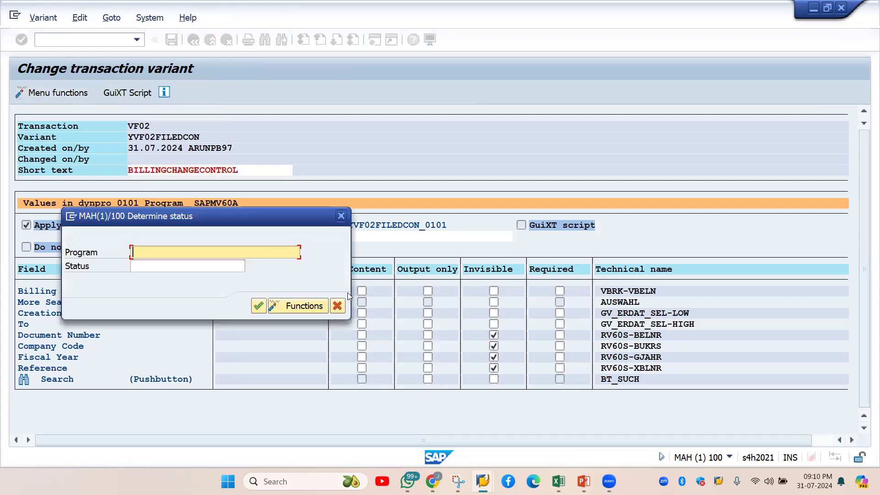
{"action": "left_click", "coordinate": [338, 306]}
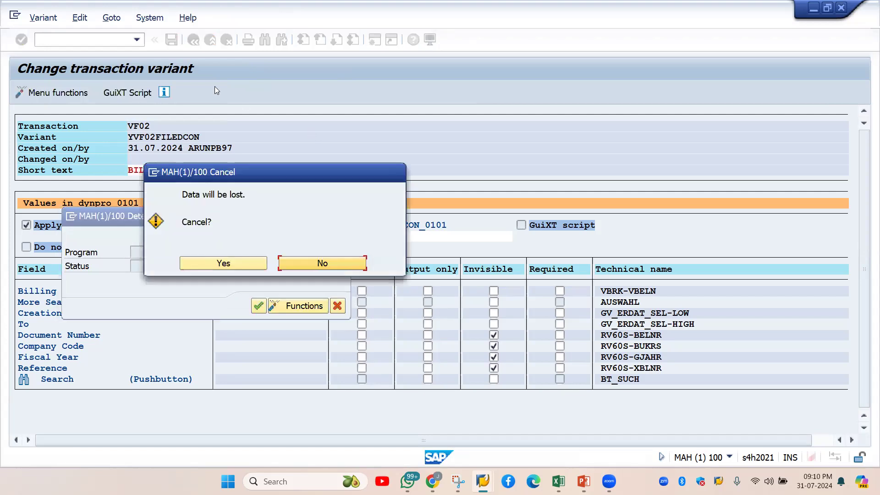
{"action": "left_click", "coordinate": [247, 264]}
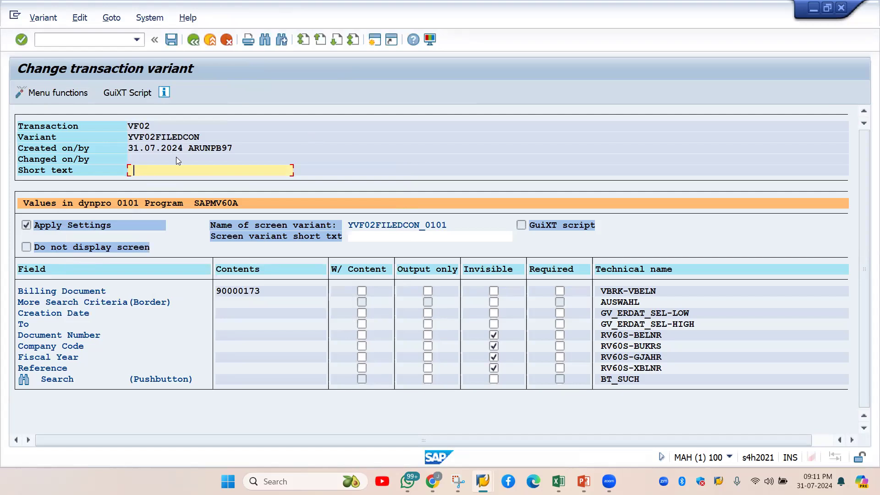
Step: Give the transaction variant the short text BILLING CHANGE CONTROL and save it and its screen variant in package $TMP
{"action": "type", "text": "BILLING CHANGE CONTROL"}
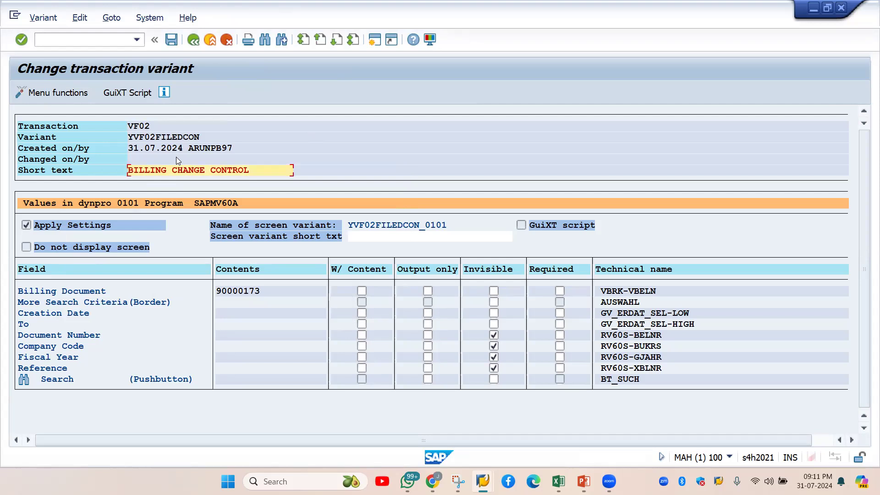
{"action": "key", "text": "ctrl+s"}
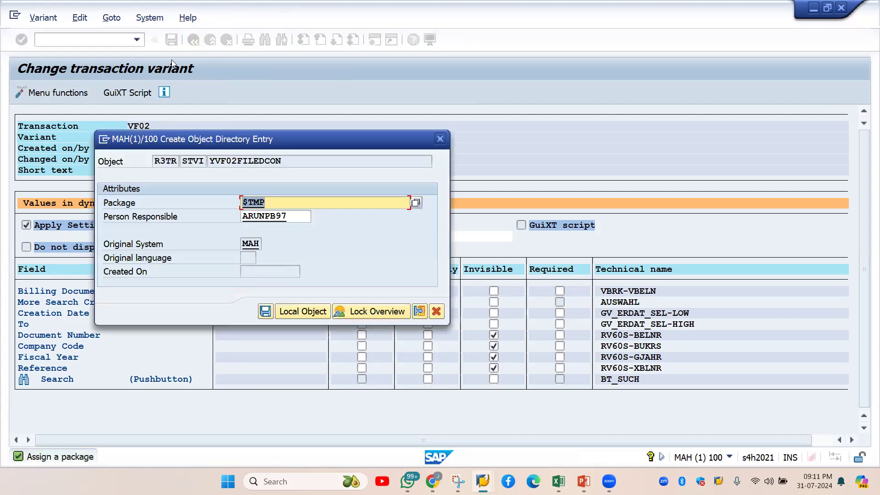
{"action": "key", "text": "Return"}
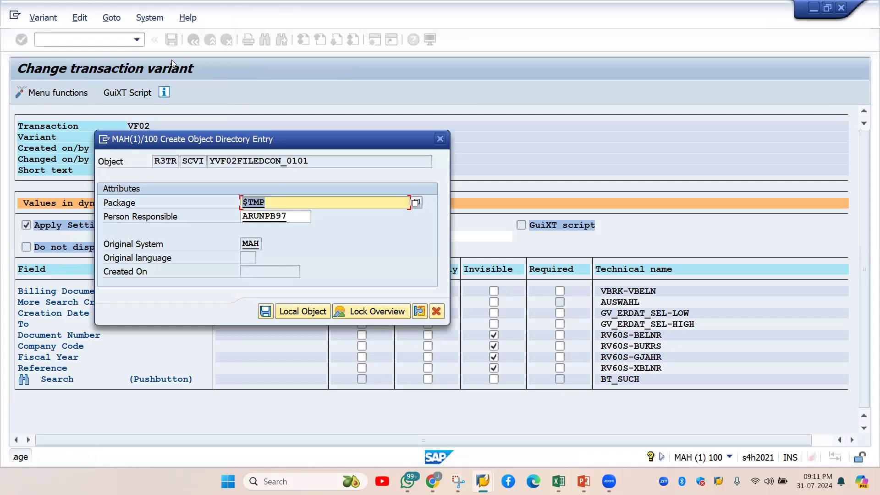
{"action": "key", "text": "Return"}
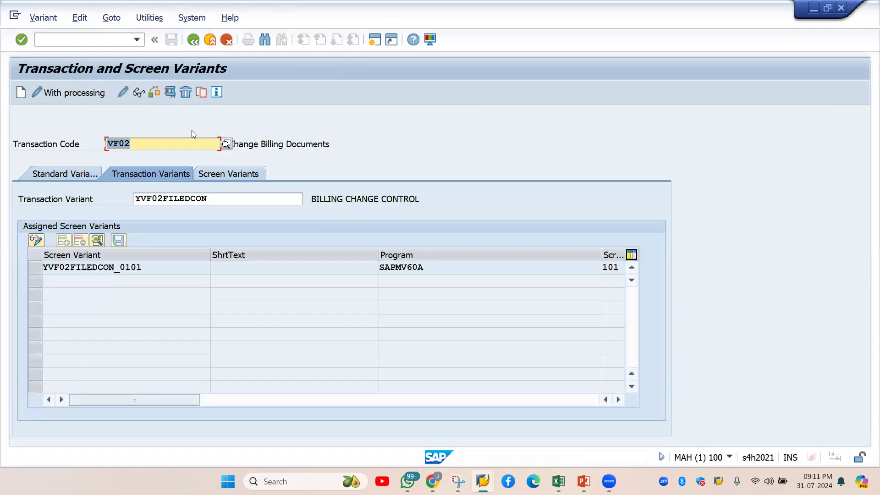
Step: Start VF02 and check the search criteria fields on the initial screen with the variant not yet set as standard
{"action": "left_click", "coordinate": [61, 39]}
{"action": "type", "text": "/NVF02"}
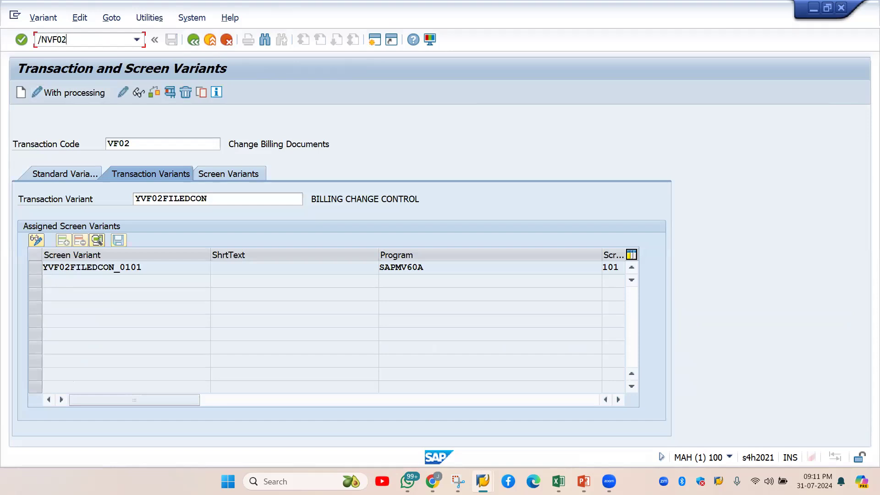
{"action": "key", "text": "Return"}
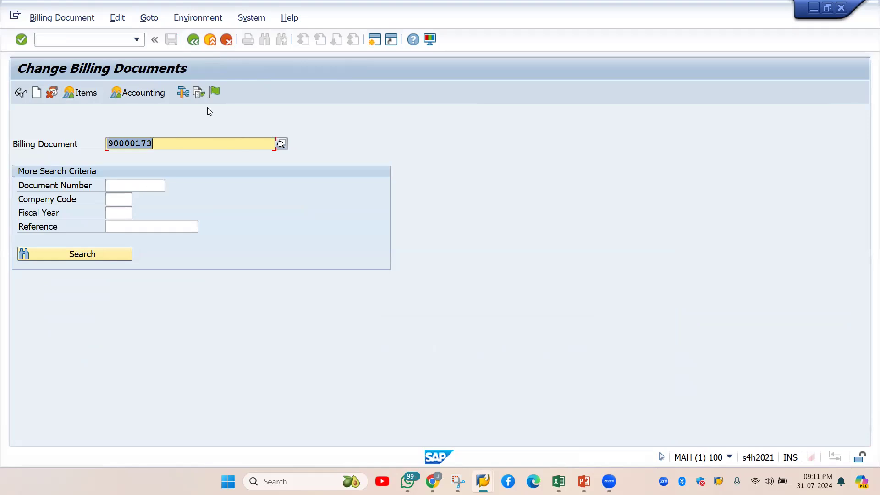
Step: Return to SHD0 and activate YVF02FILEDCON as the standard variant for VF02
{"action": "left_click", "coordinate": [52, 41]}
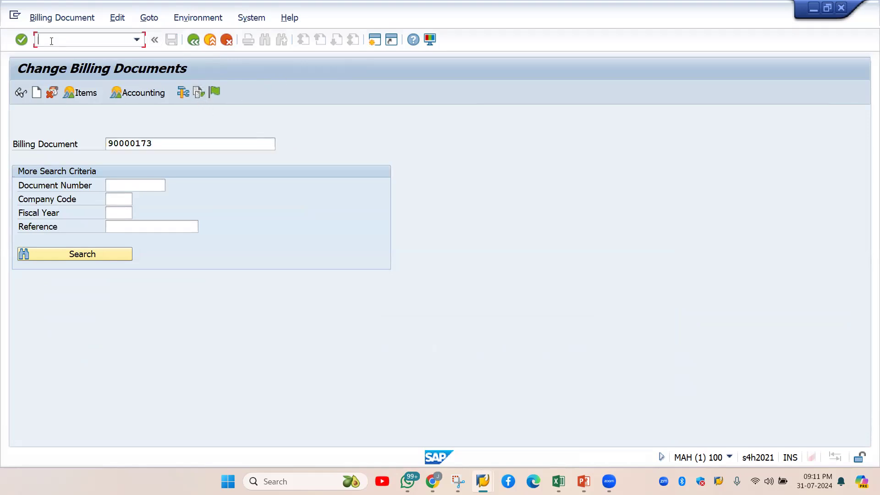
{"action": "type", "text": "/NSHD0"}
{"action": "key", "text": "Return"}
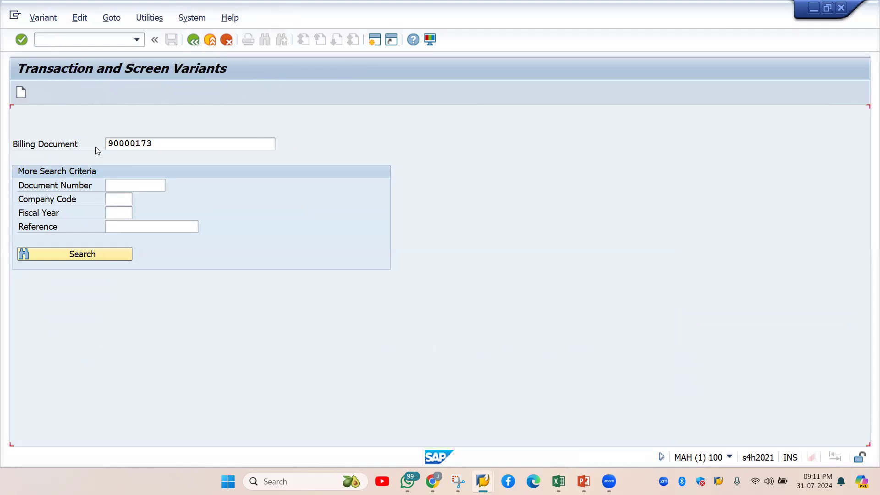
{"action": "left_click", "coordinate": [65, 170]}
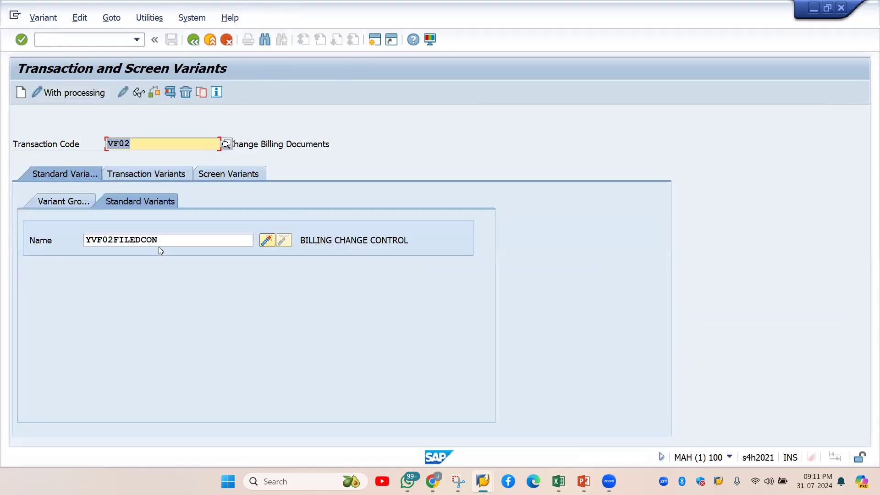
{"action": "left_click", "coordinate": [169, 242]}
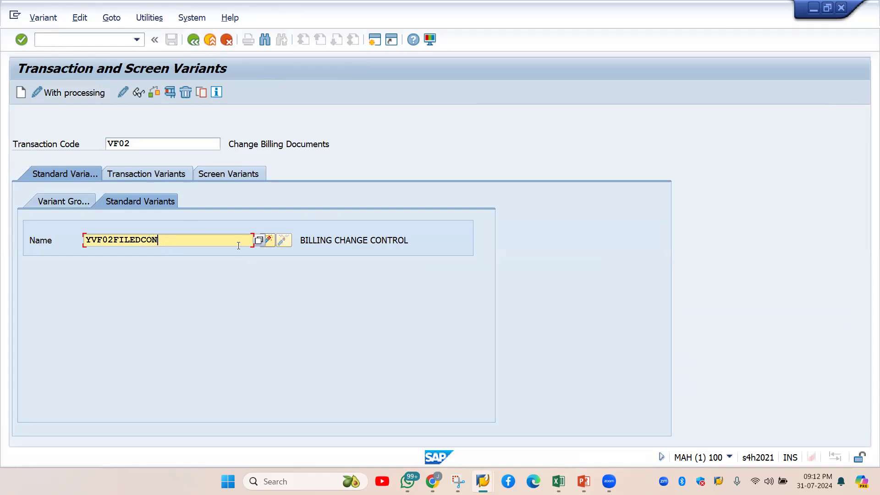
{"action": "left_click", "coordinate": [311, 239]}
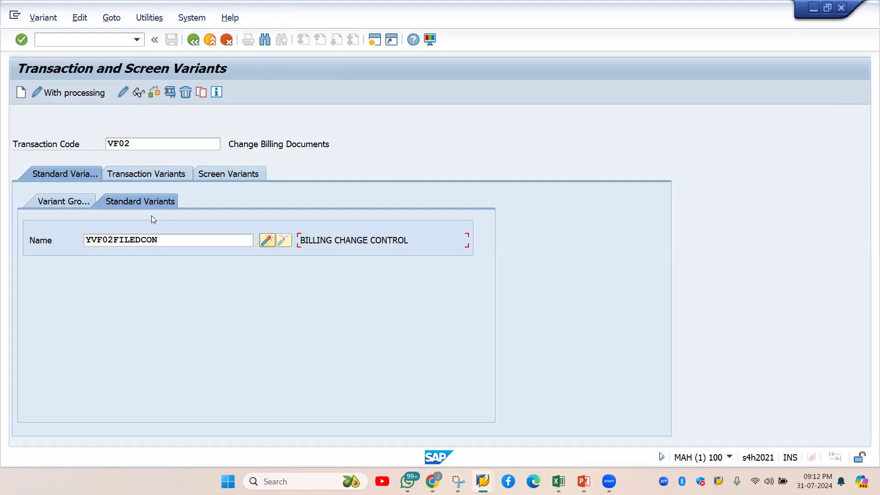
{"action": "left_click", "coordinate": [264, 242]}
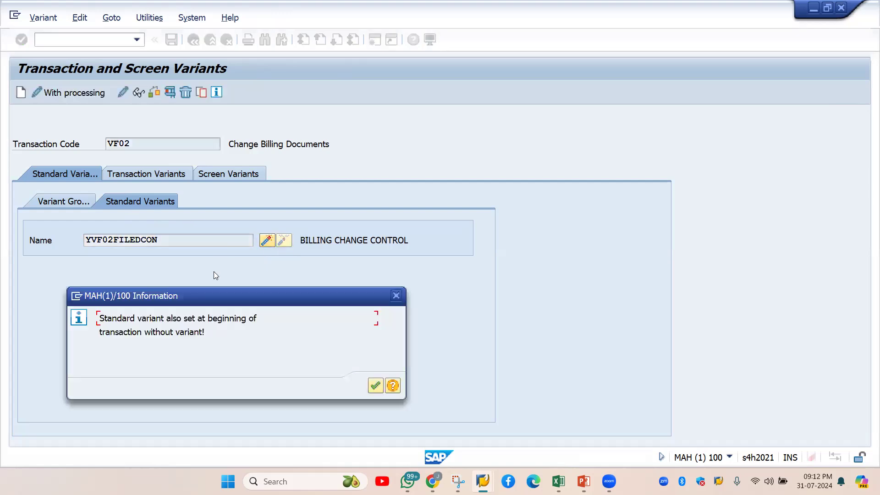
{"action": "key", "text": "Return"}
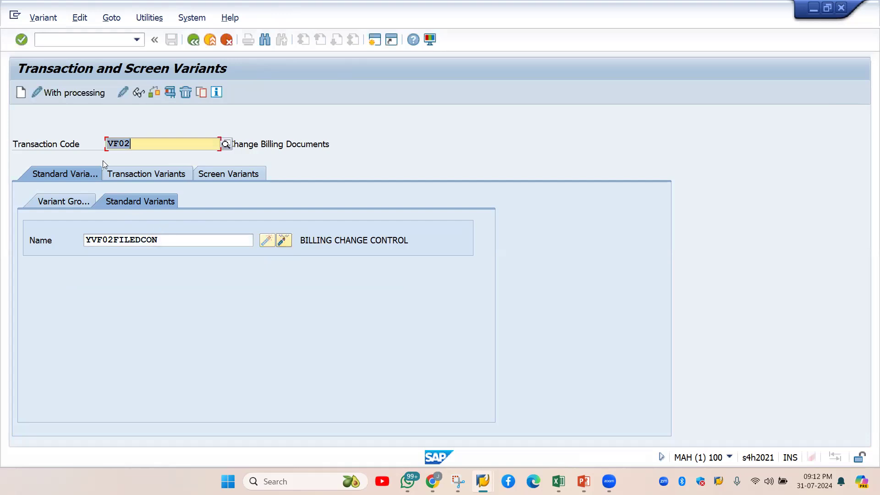
Step: Start VF02 again and check the search criteria fields with the standard variant active
{"action": "left_click", "coordinate": [74, 41]}
{"action": "type", "text": "/nvf02"}
{"action": "key", "text": "Return"}
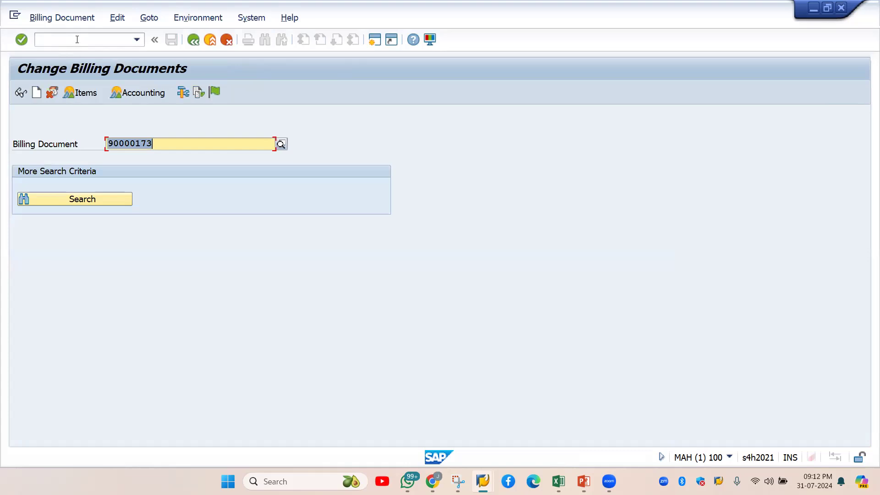
Step: Reopen SHD0 and assign the entered user to the variant group ZRAM for VF02
{"action": "left_click", "coordinate": [75, 43]}
{"action": "type", "text": "/NSHD0"}
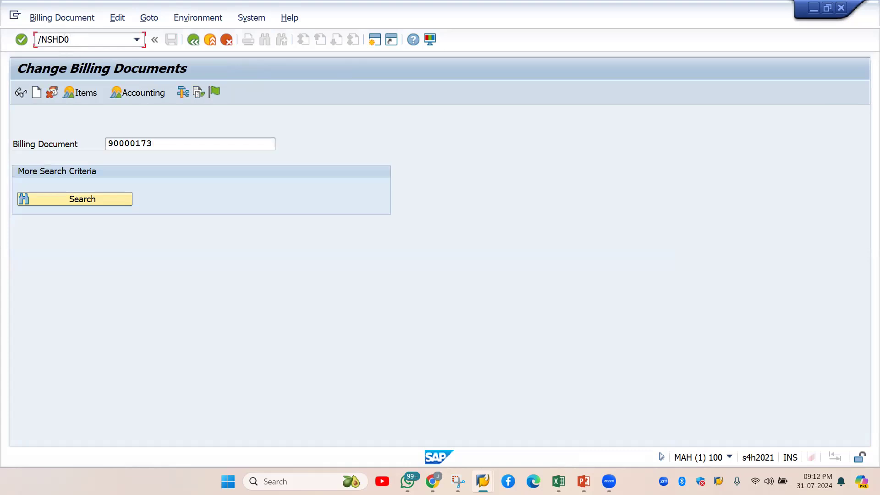
{"action": "key", "text": "Return"}
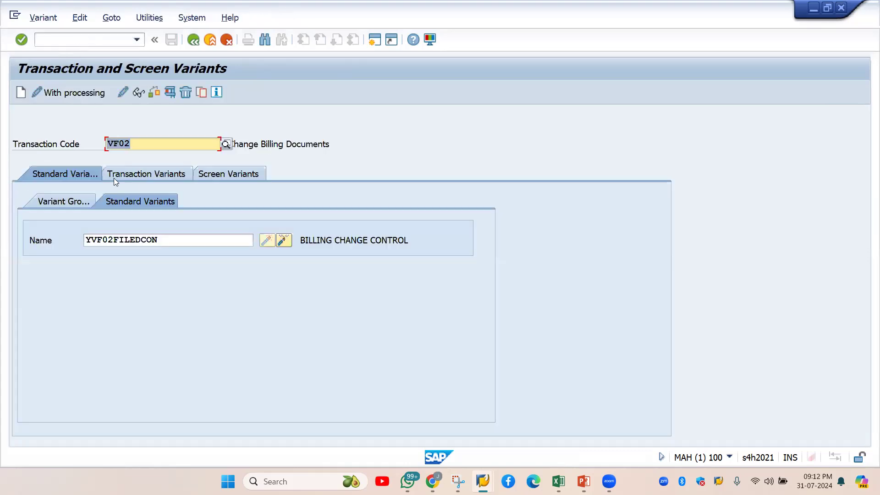
{"action": "left_click", "coordinate": [58, 200]}
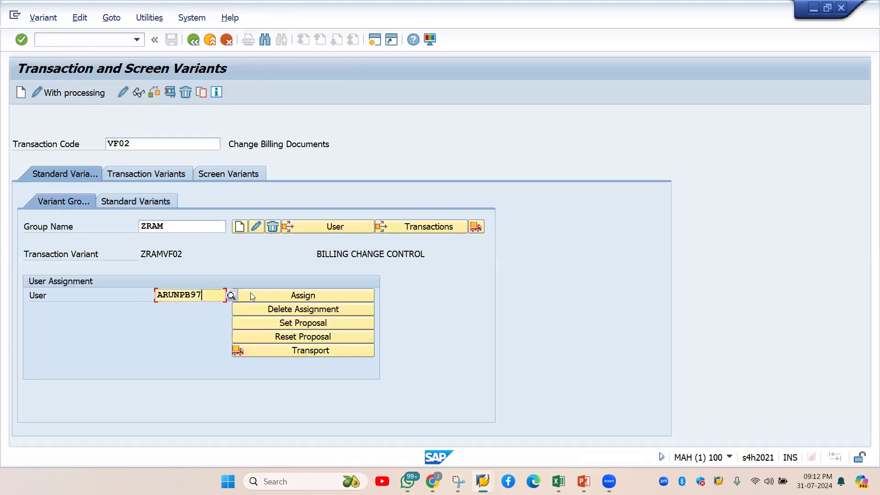
{"action": "left_click", "coordinate": [264, 294]}
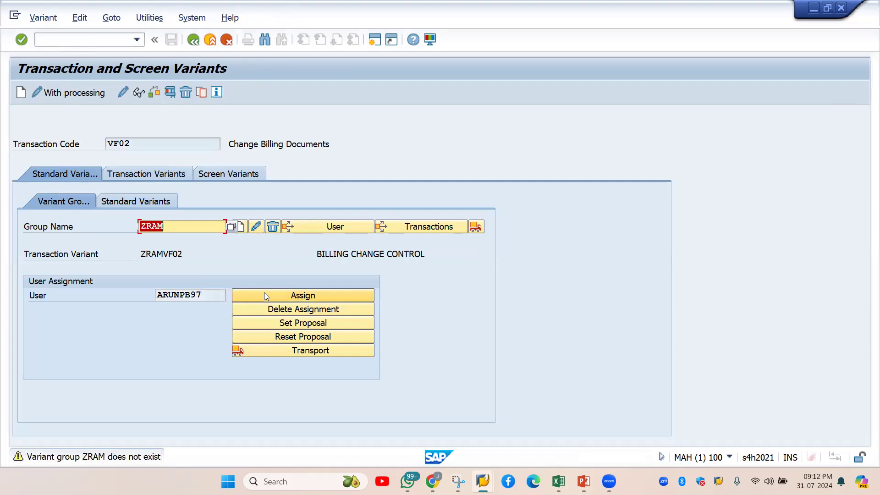
{"action": "left_click", "coordinate": [264, 295]}
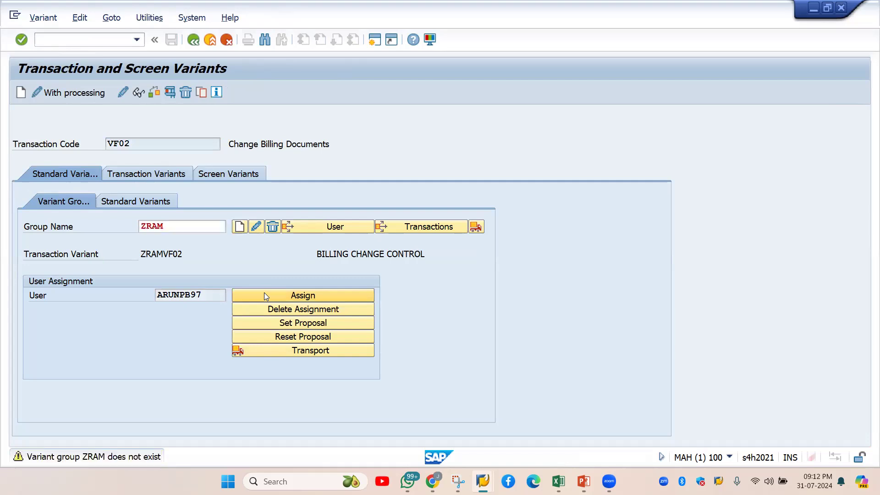
Step: Clear the variant group name and assign the same user with the group left blank
{"action": "left_click", "coordinate": [173, 227]}
{"action": "key", "text": "BackSpace"}
{"action": "key", "text": "BackSpace"}
{"action": "key", "text": "BackSpace"}
{"action": "key", "text": "BackSpace"}
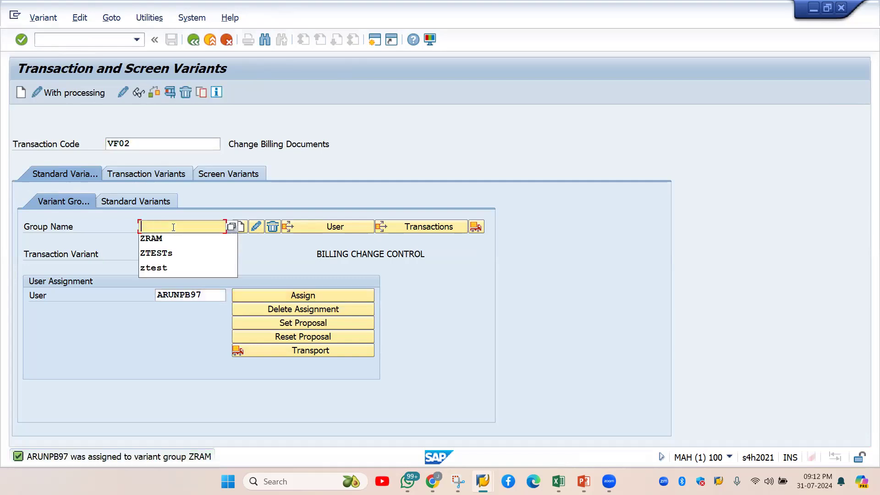
{"action": "left_click", "coordinate": [269, 294]}
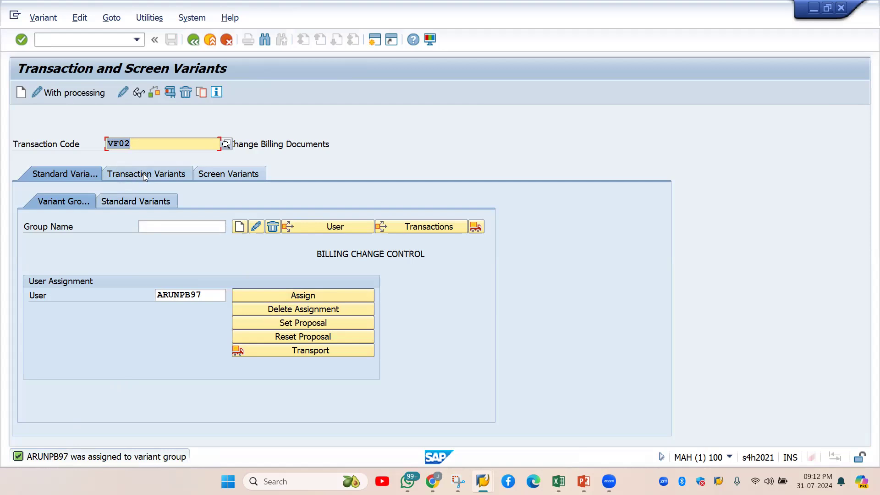
Step: Create variant group YTEST with the short text BILLINGCHGCONTROL and assign the entered user to it
{"action": "left_click", "coordinate": [196, 228]}
{"action": "type", "text": "YTEST"}
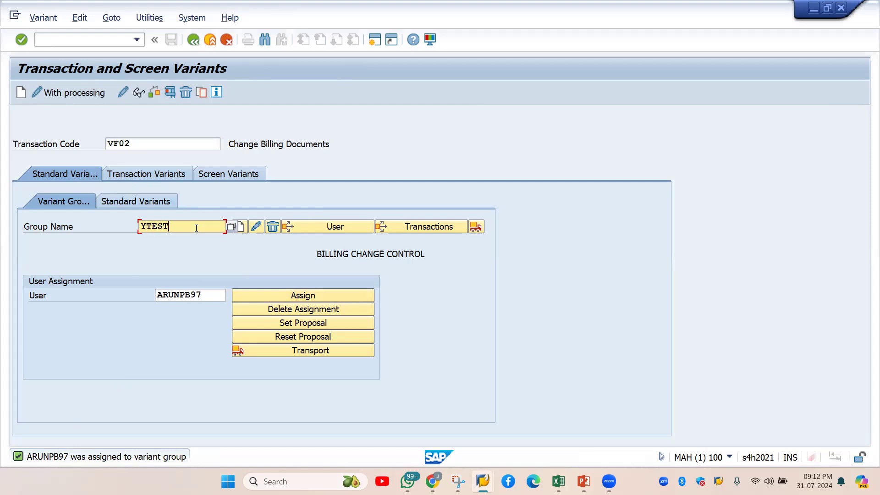
{"action": "left_click", "coordinate": [244, 230]}
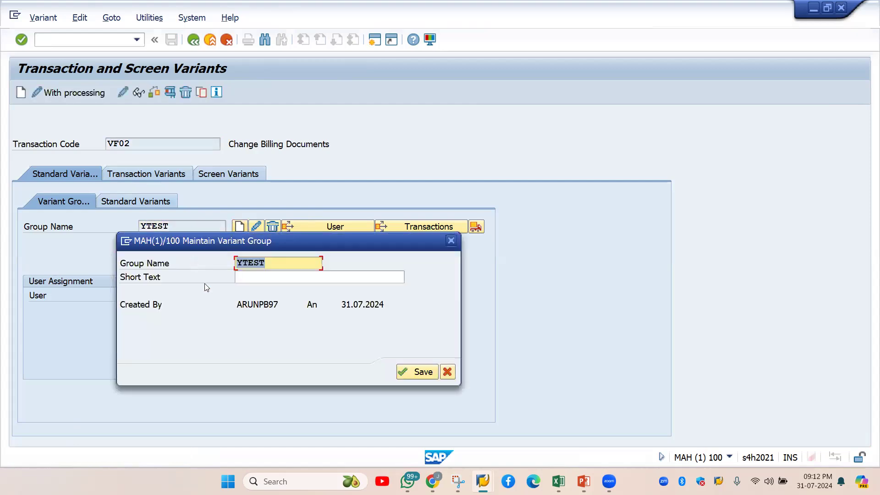
{"action": "left_click", "coordinate": [277, 279]}
{"action": "type", "text": "BILLING"}
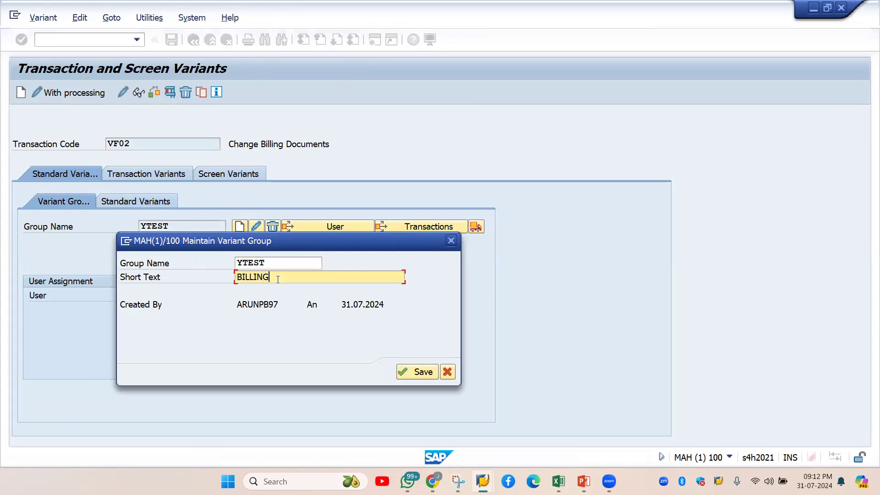
{"action": "type", "text": "CHGCONTROL"}
{"action": "left_click", "coordinate": [416, 372]}
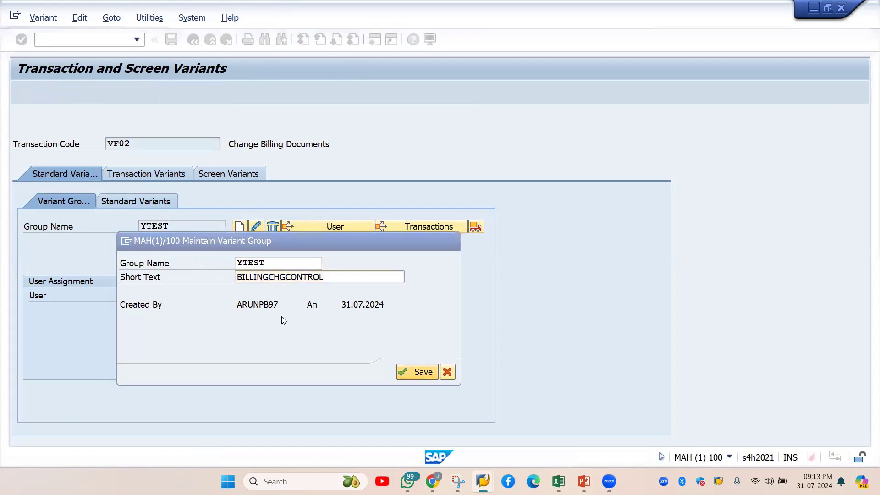
{"action": "left_click", "coordinate": [261, 297]}
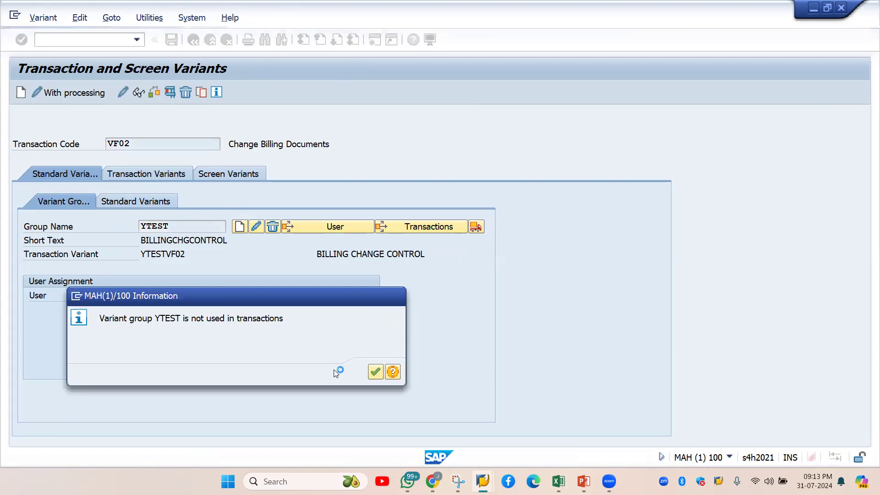
{"action": "key", "text": "Return"}
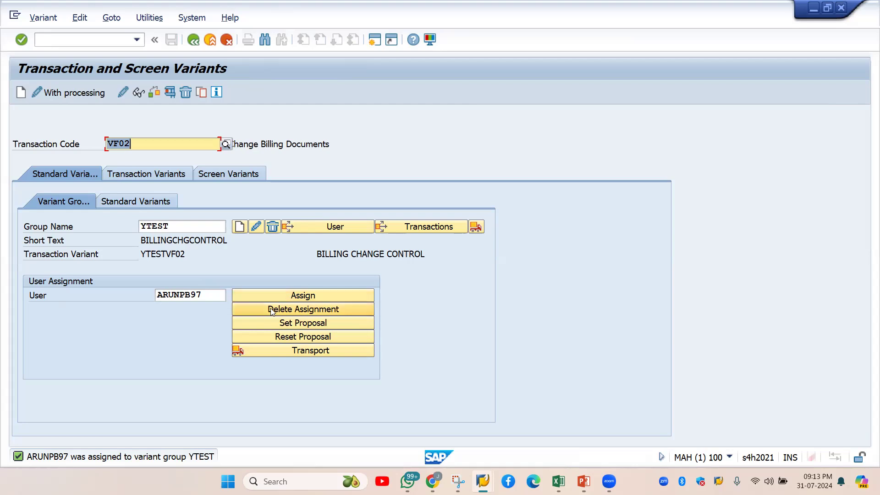
Step: Look through the transaction and screen variants of VF02, and try to activate YTESTVF02 as the standard variant
{"action": "left_click", "coordinate": [143, 202]}
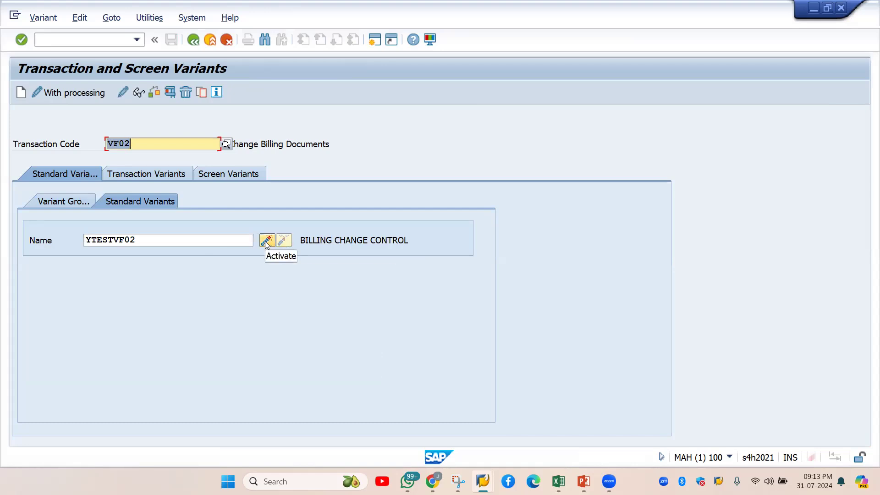
{"action": "left_click", "coordinate": [129, 177]}
{"action": "left_click", "coordinate": [225, 173]}
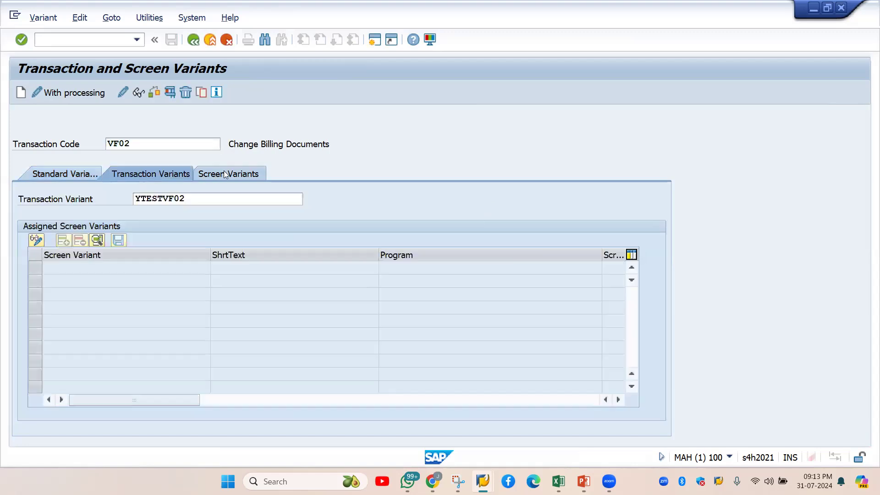
{"action": "left_click", "coordinate": [139, 174]}
{"action": "left_click", "coordinate": [64, 175]}
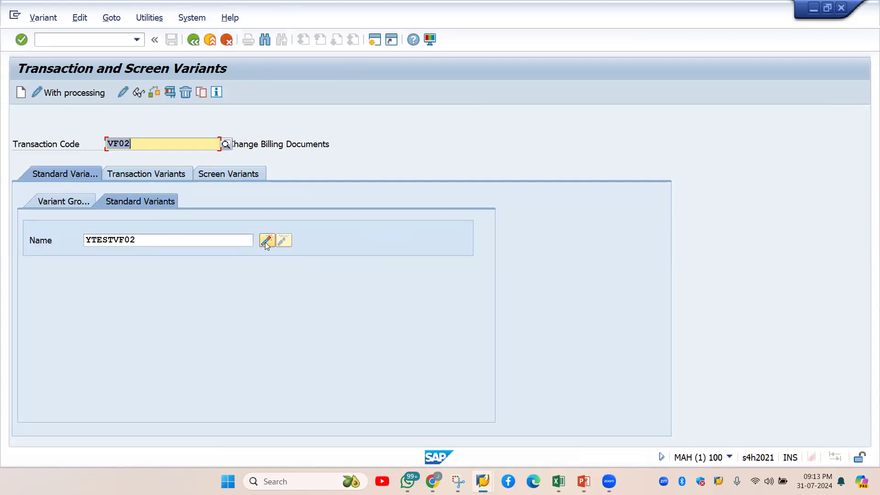
{"action": "left_click", "coordinate": [266, 240]}
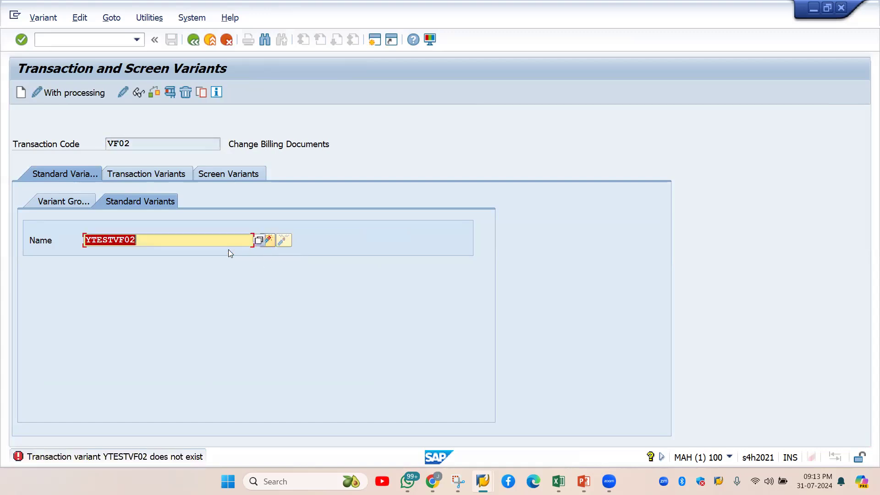
Step: Replace the standard variant name with YVF02FILEDCON and activate it for VF02
{"action": "key", "text": "BackSpace"}
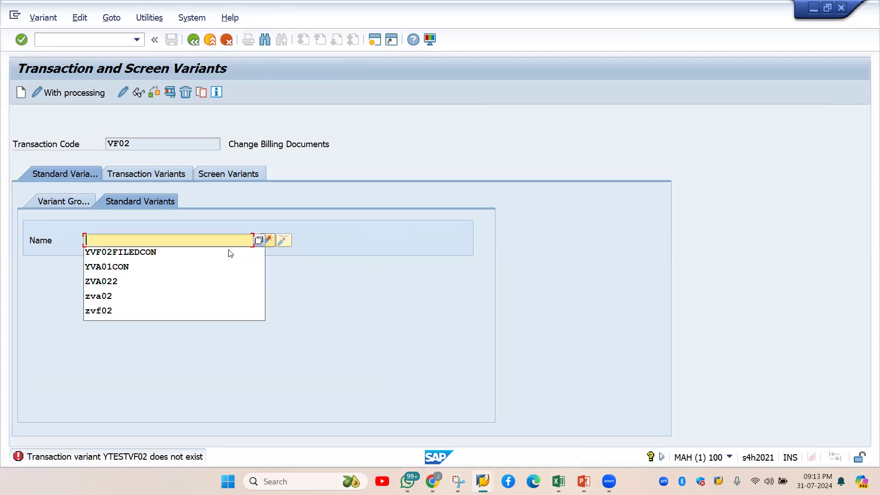
{"action": "left_click", "coordinate": [230, 252]}
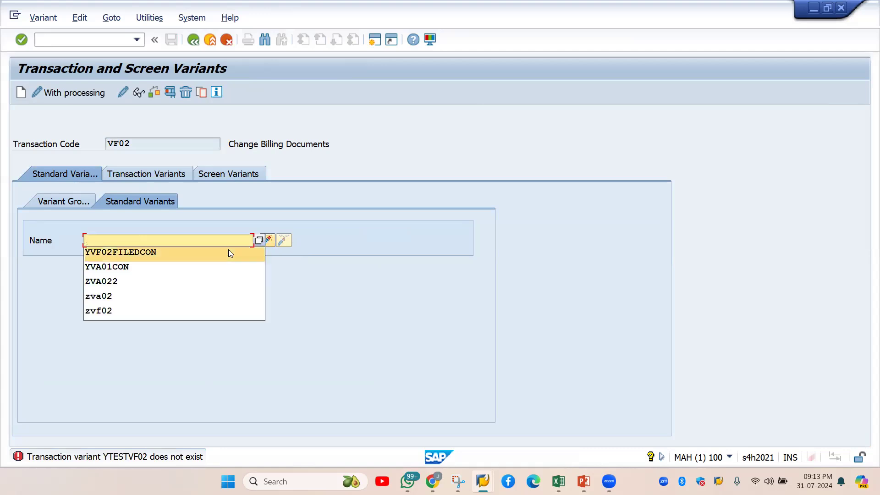
{"action": "left_click", "coordinate": [268, 241]}
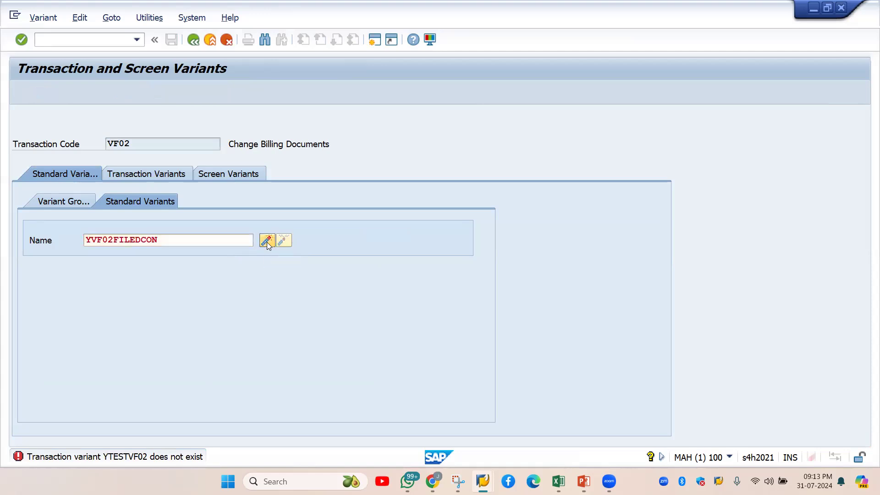
{"action": "key", "text": "Return"}
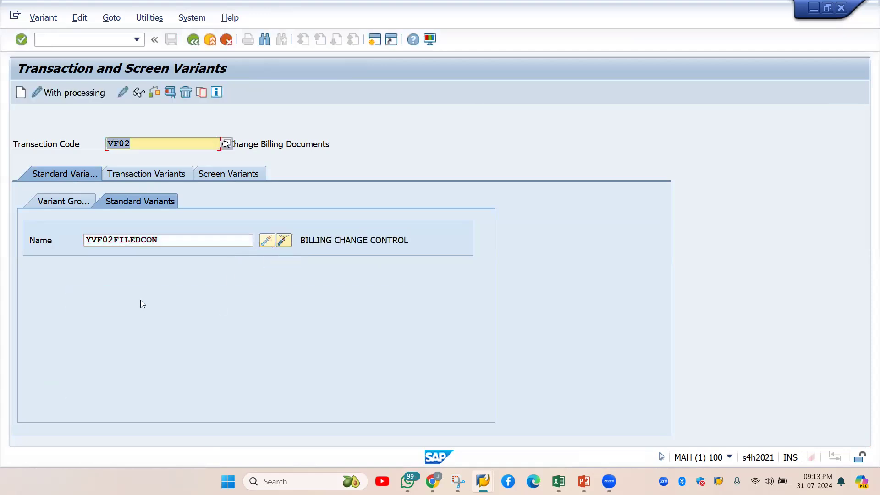
Step: Test the YVF02FILEDCON variant to check the VF02 search criteria fields, and return to the variant maintenance
{"action": "left_click", "coordinate": [60, 41]}
{"action": "left_click", "coordinate": [177, 92]}
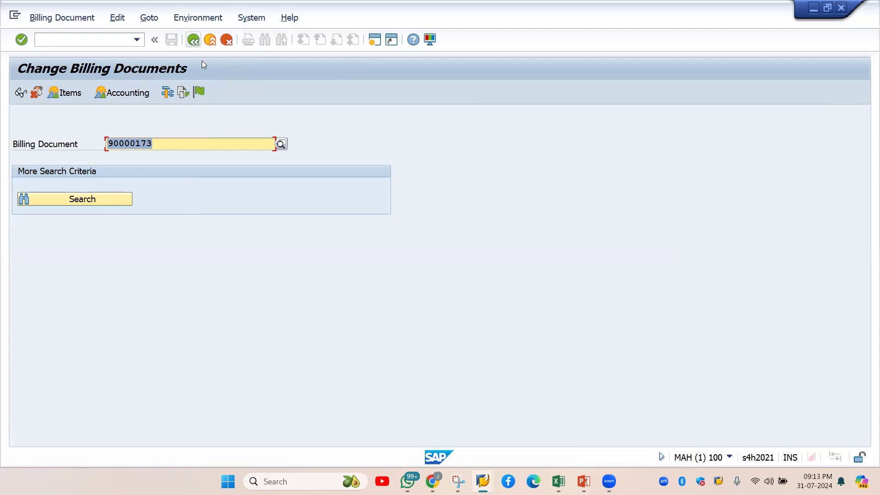
{"action": "key", "text": "F3"}
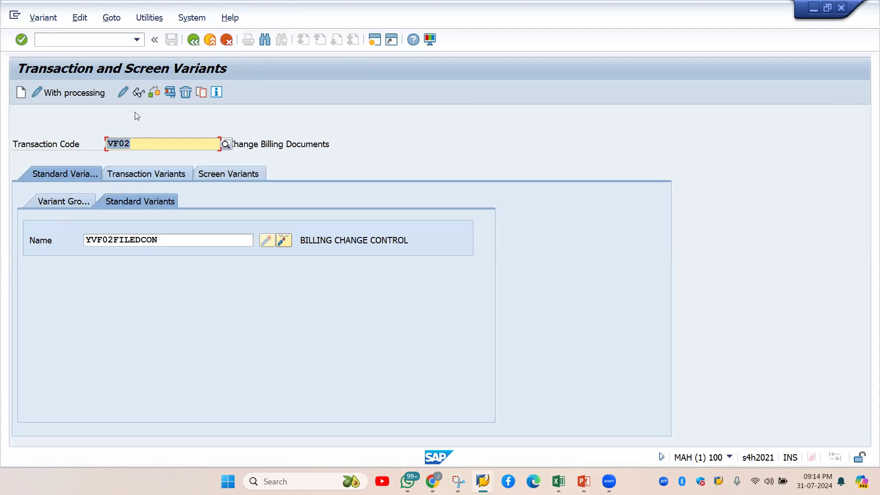
Step: Open YVF02FILEDCON for changing and try to open its menu functions without a program and status, leaving the variant unsaved
{"action": "left_click", "coordinate": [121, 95]}
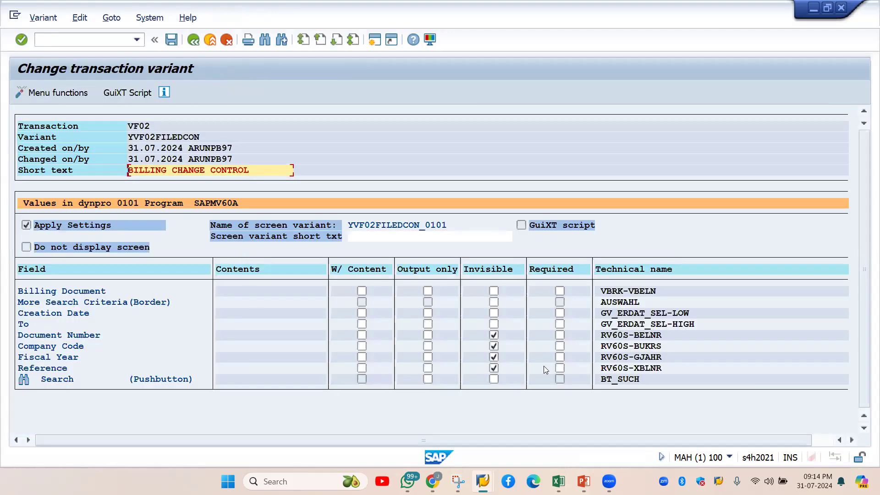
{"action": "left_click", "coordinate": [52, 94]}
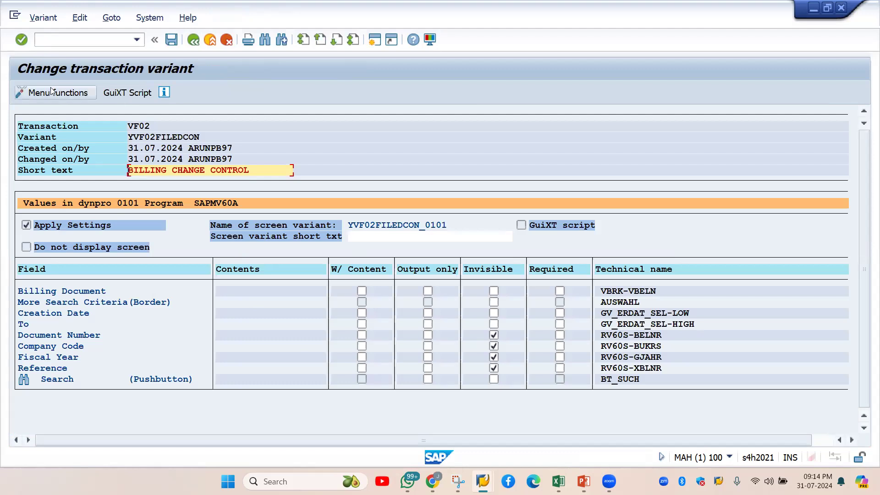
{"action": "left_click", "coordinate": [52, 94]}
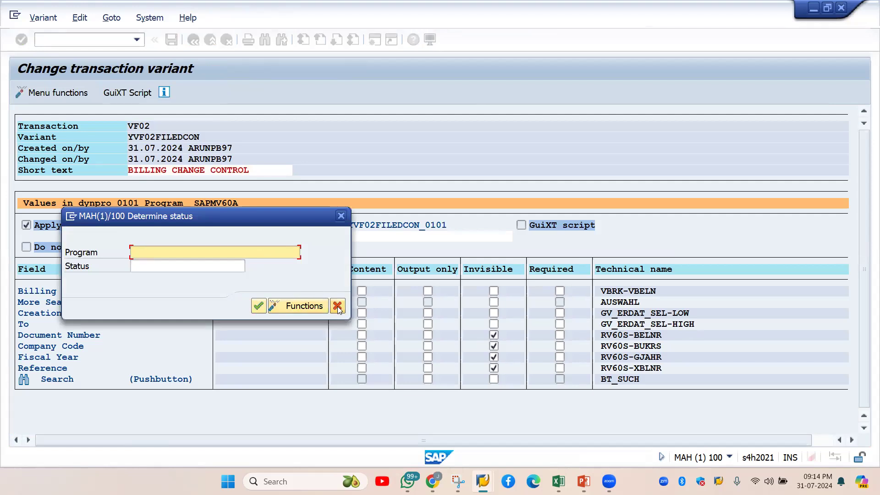
{"action": "left_click", "coordinate": [306, 308]}
{"action": "left_click", "coordinate": [308, 310]}
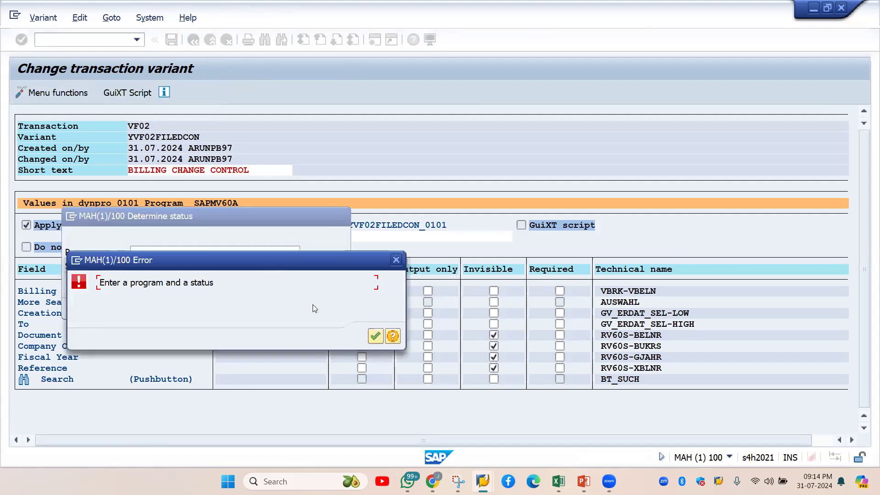
{"action": "left_click", "coordinate": [374, 337]}
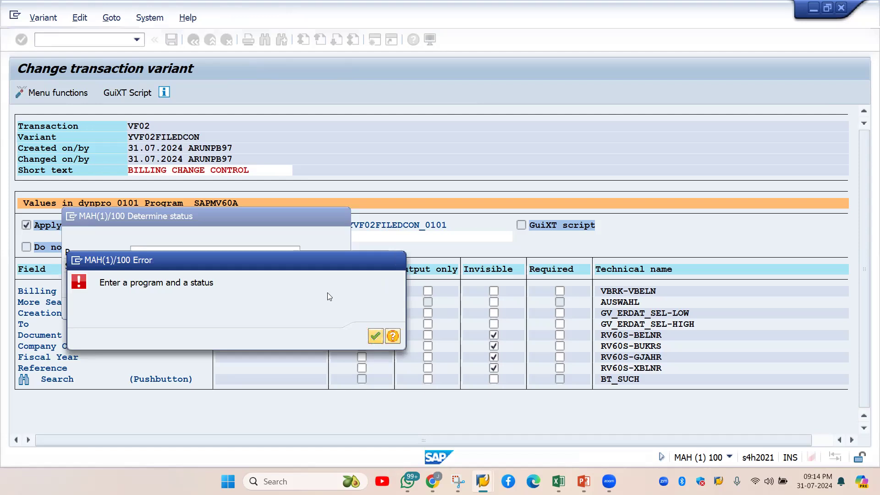
{"action": "left_click", "coordinate": [312, 305]}
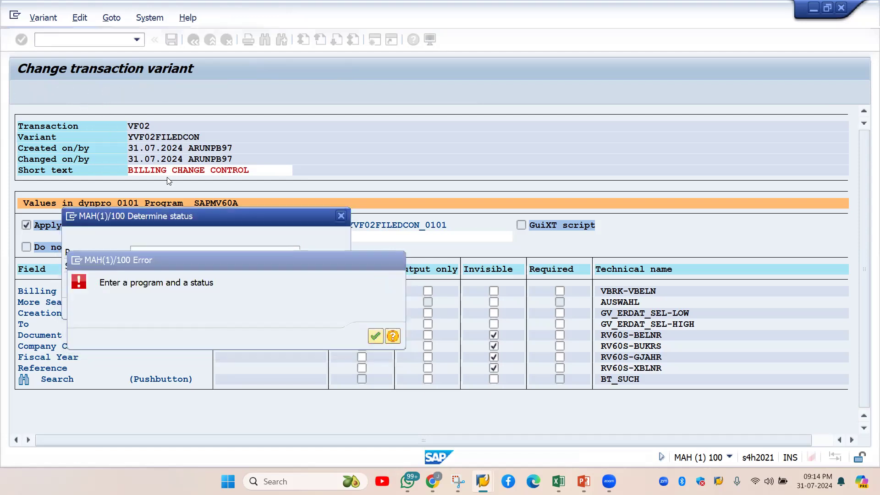
{"action": "key", "text": "Return"}
{"action": "key", "text": "Escape"}
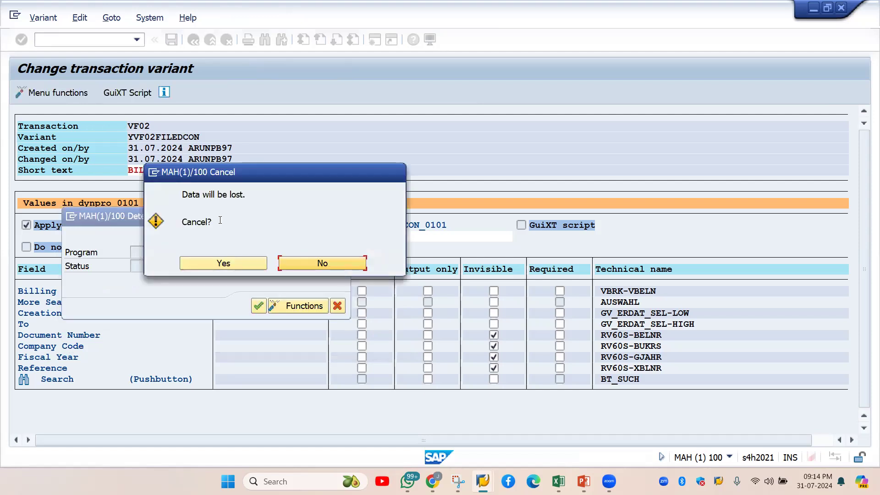
{"action": "left_click", "coordinate": [206, 265]}
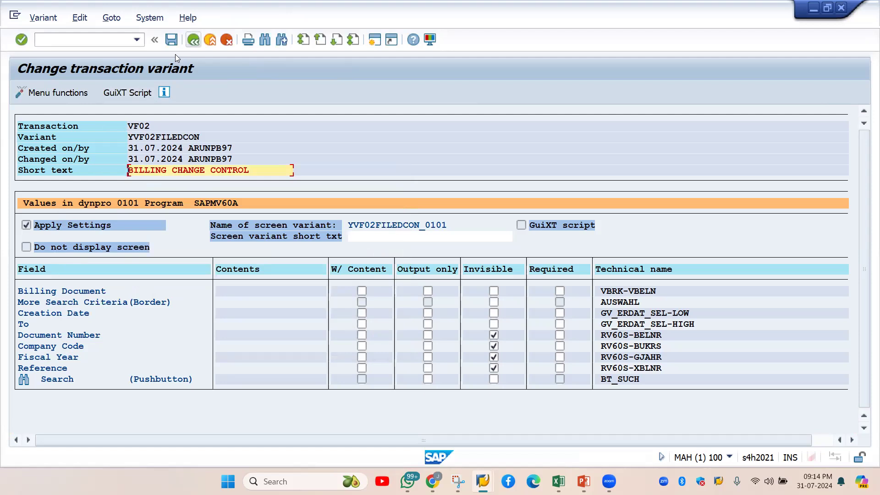
{"action": "key", "text": "F3"}
Step: Change YVF02FILEDCON with processing and expand the function key settings in the menu functions of the VF02 initial screen
{"action": "left_click", "coordinate": [77, 94]}
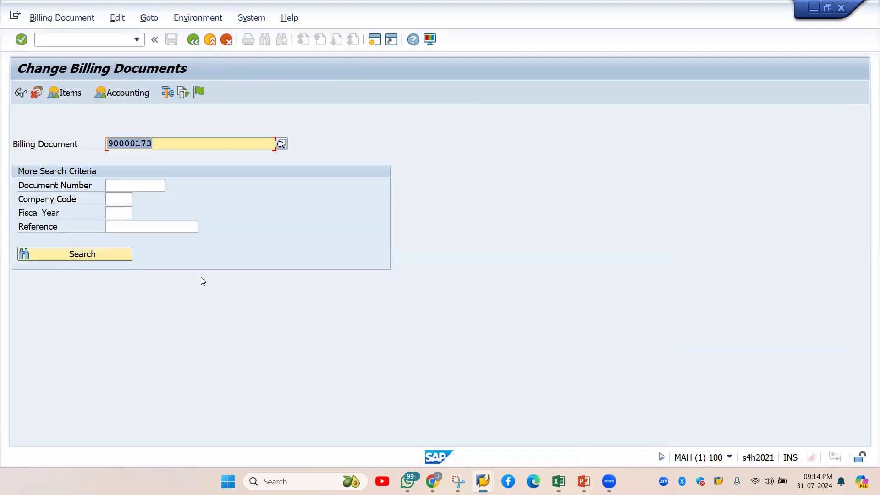
{"action": "left_click", "coordinate": [183, 96]}
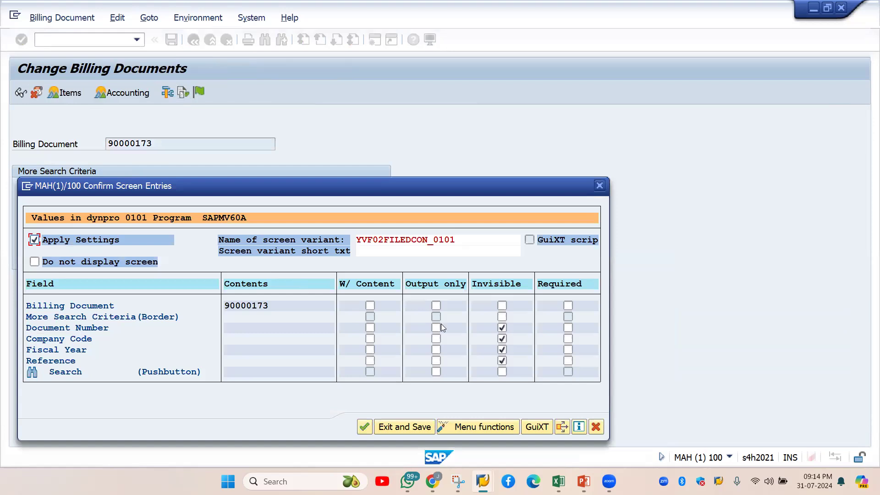
{"action": "left_click", "coordinate": [461, 427]}
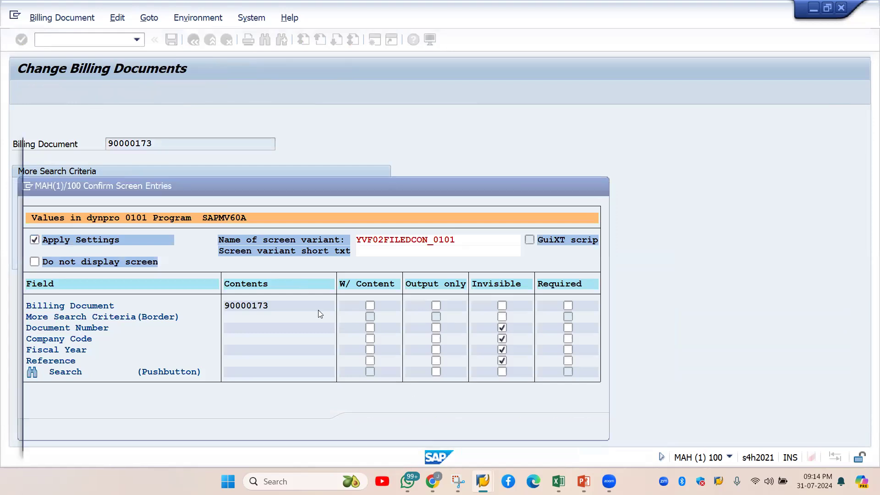
{"action": "left_click", "coordinate": [58, 209]}
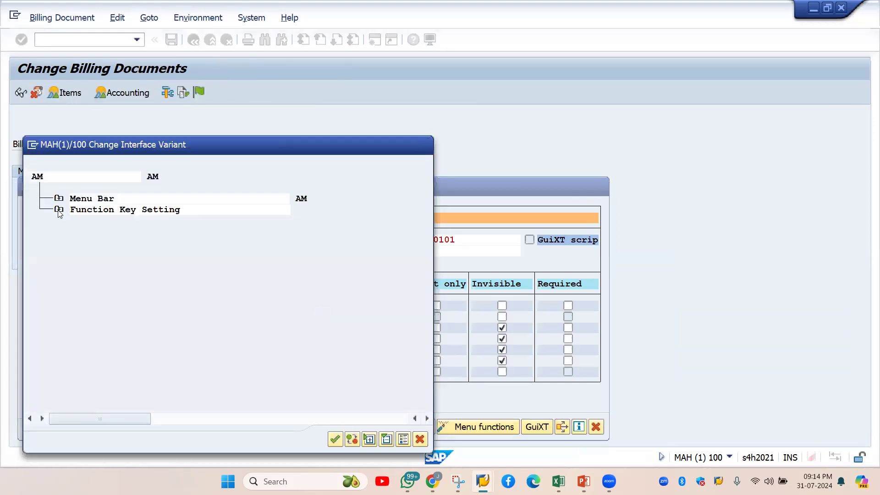
{"action": "left_click", "coordinate": [179, 339]}
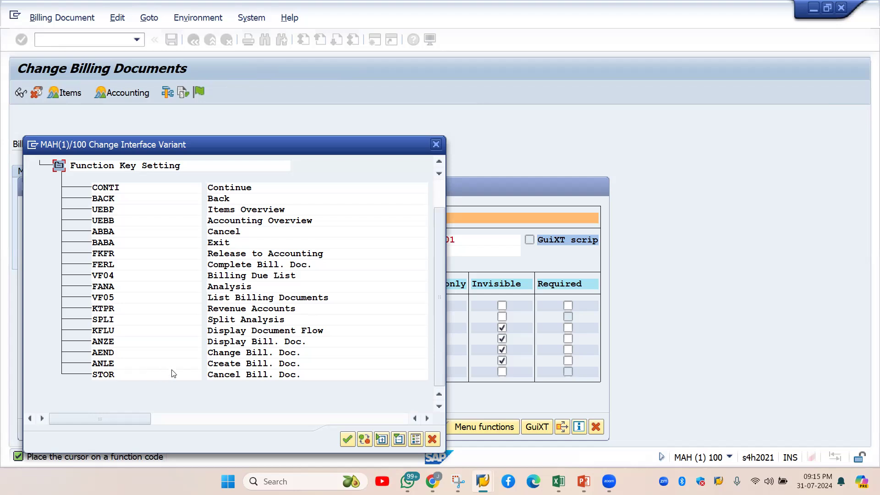
Step: Switch the activation of the Display Document Flow function (KFLU) and confirm the interface and screen entries
{"action": "left_click", "coordinate": [99, 331]}
{"action": "left_click", "coordinate": [365, 439]}
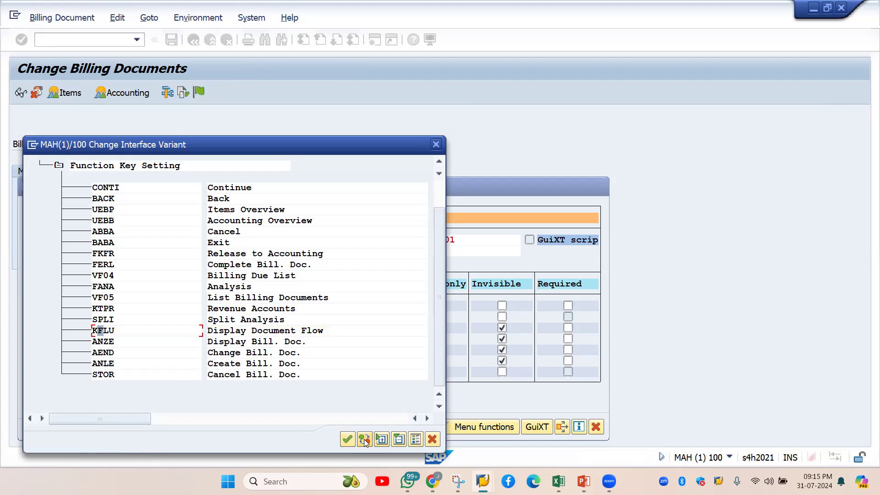
{"action": "left_click", "coordinate": [105, 333]}
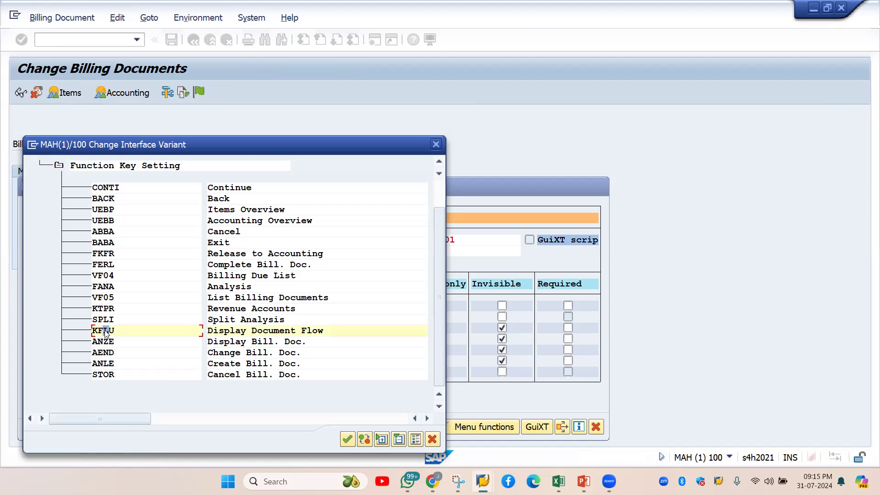
{"action": "left_click", "coordinate": [365, 441]}
{"action": "left_click", "coordinate": [347, 441]}
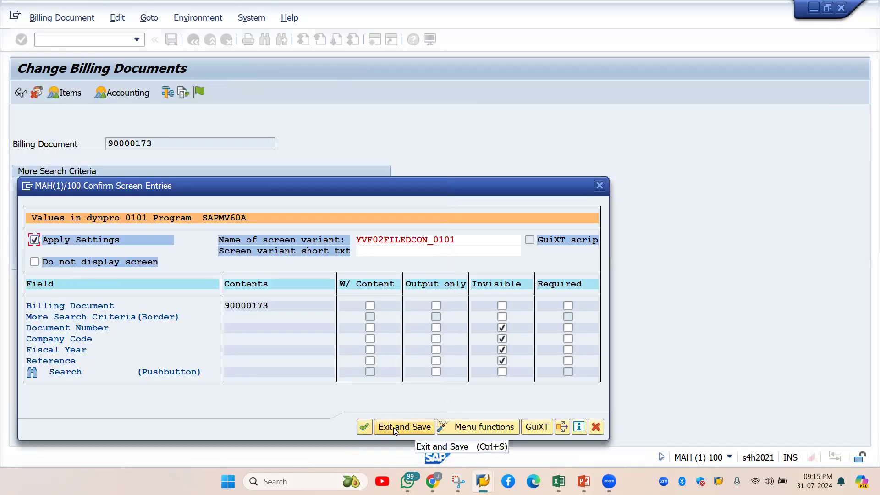
{"action": "left_click", "coordinate": [364, 427]}
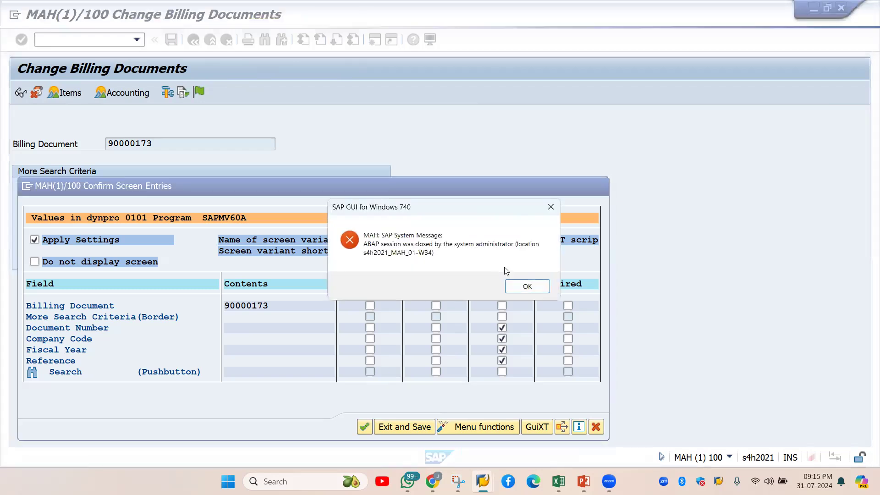
{"action": "left_click", "coordinate": [525, 288]}
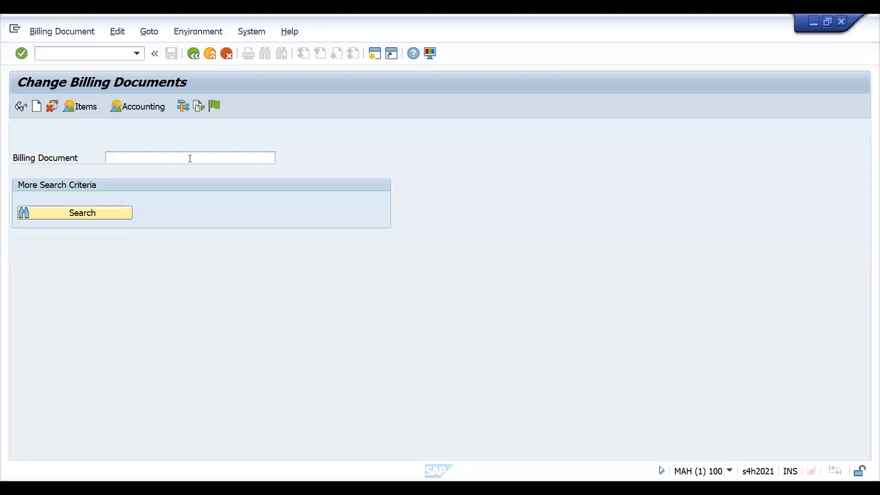
Step: Return to SHD0 and enter YVF02FILEDCON as the transaction variant
{"action": "left_click", "coordinate": [73, 53]}
{"action": "type", "text": "/nvf03"}
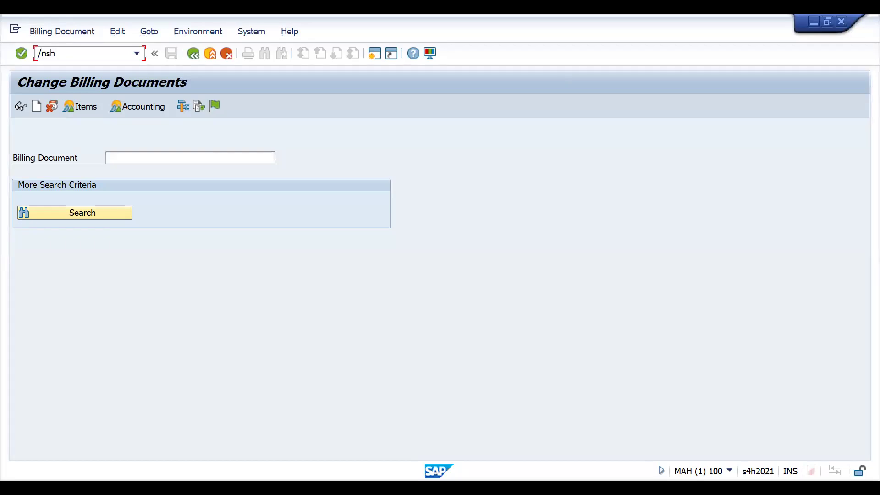
{"action": "key", "text": "Return"}
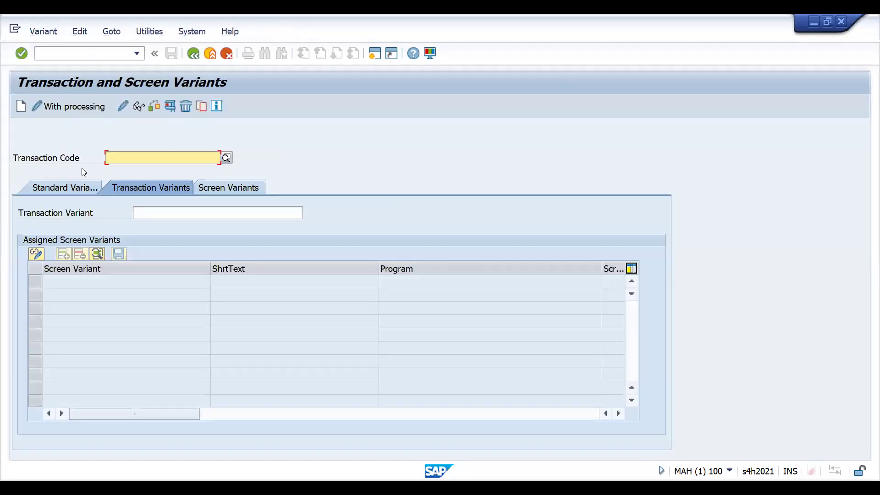
{"action": "left_click", "coordinate": [151, 209]}
{"action": "key", "text": "Down"}
{"action": "key", "text": "Return"}
{"action": "key", "text": "Return"}
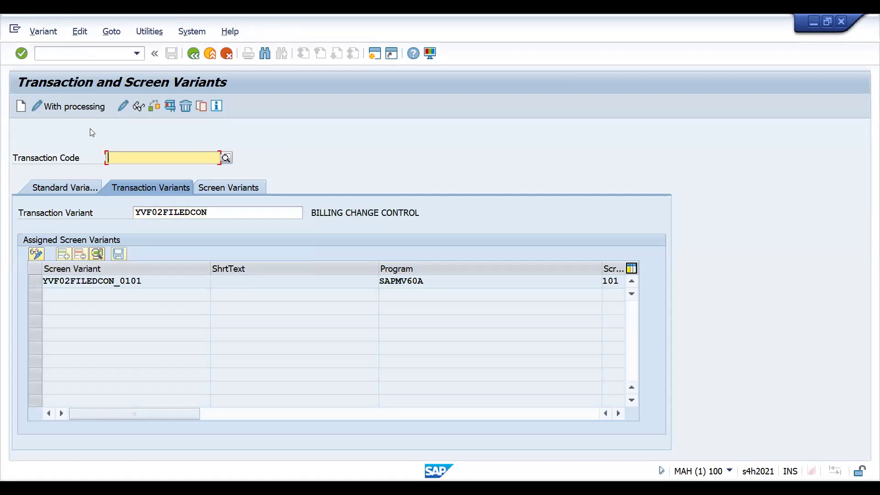
Step: Try to change YVF02FILEDCON with processing without a transaction code, and restart SHD0
{"action": "left_click", "coordinate": [83, 111]}
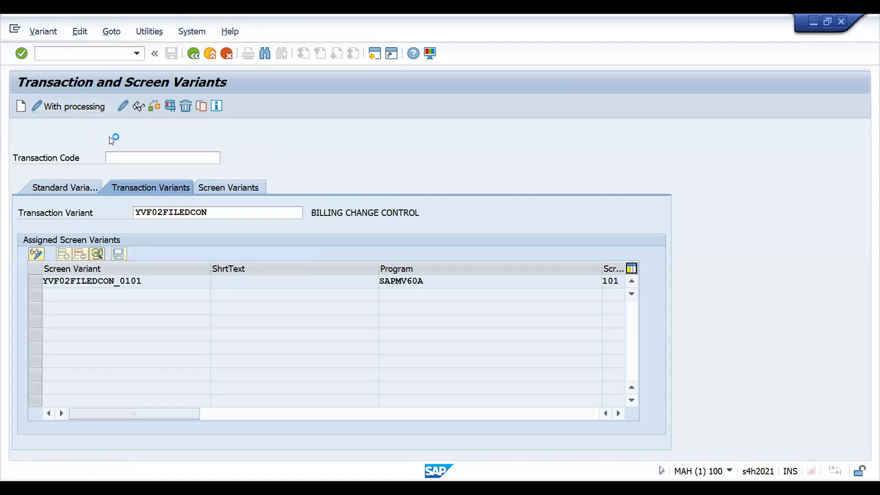
{"action": "left_click", "coordinate": [134, 158]}
{"action": "key", "text": "Return"}
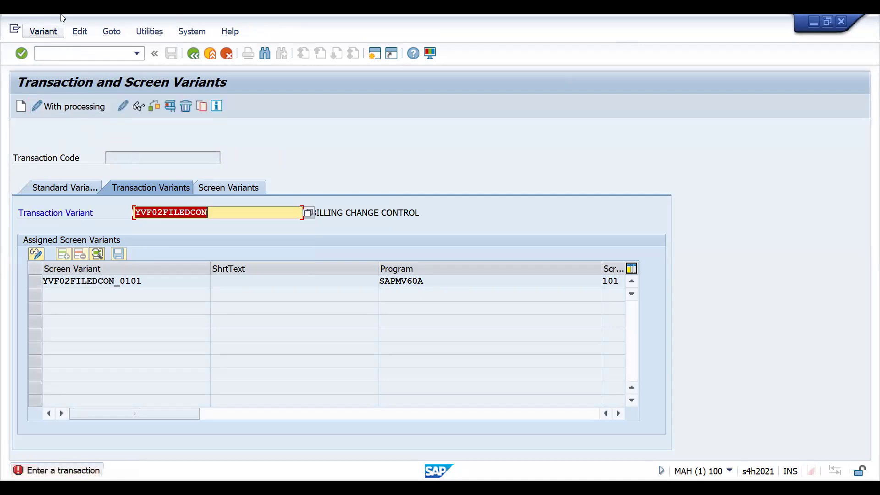
{"action": "left_click", "coordinate": [55, 53]}
{"action": "type", "text": "/nvf0"}
{"action": "key", "text": "BackSpace"}
{"action": "key", "text": "BackSpace"}
{"action": "key", "text": "BackSpace"}
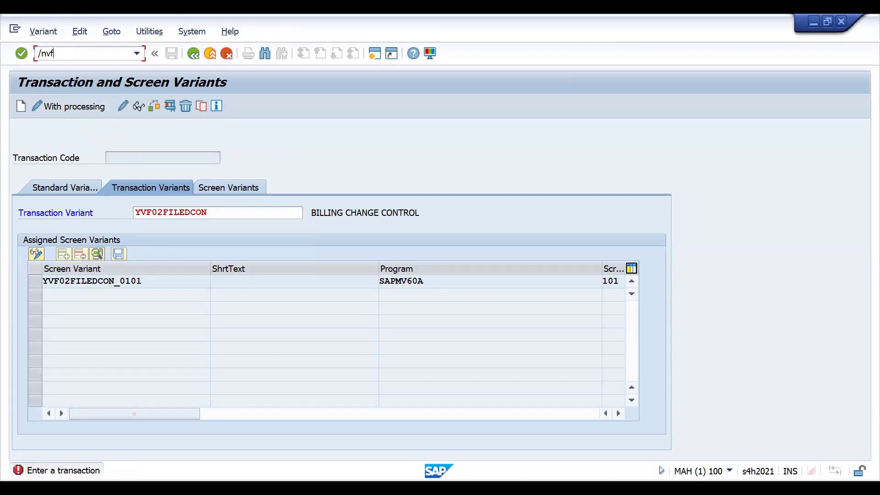
{"action": "type", "text": "shd0"}
{"action": "key", "text": "Return"}
Step: Enter vf02 as the transaction code and try to change YVF02FILEDCON with processing
{"action": "left_click", "coordinate": [115, 156]}
{"action": "left_click", "coordinate": [129, 157]}
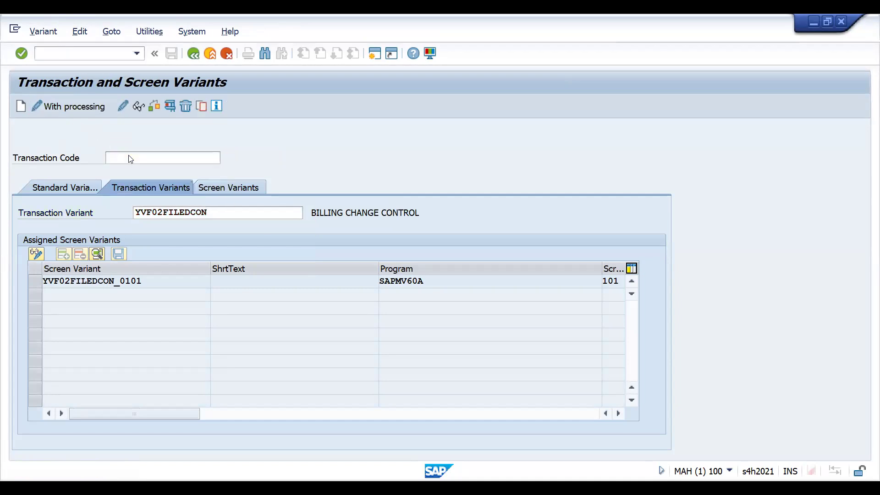
{"action": "left_click", "coordinate": [130, 157]}
{"action": "key", "text": "Down"}
{"action": "key", "text": "Return"}
{"action": "left_click", "coordinate": [76, 107]}
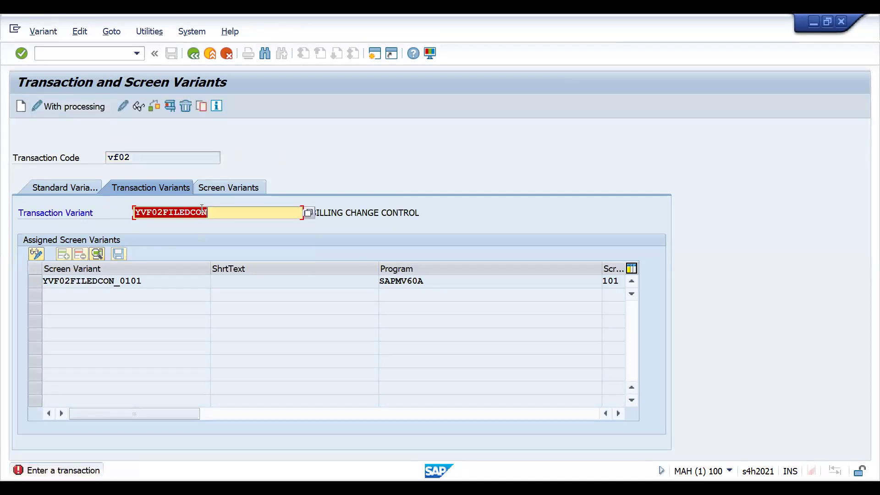
Step: Restart SHD0, enter VF02 as the transaction code, and open YVF02FILEDCON for changing with processing
{"action": "left_click", "coordinate": [81, 54]}
{"action": "type", "text": "/nshd0"}
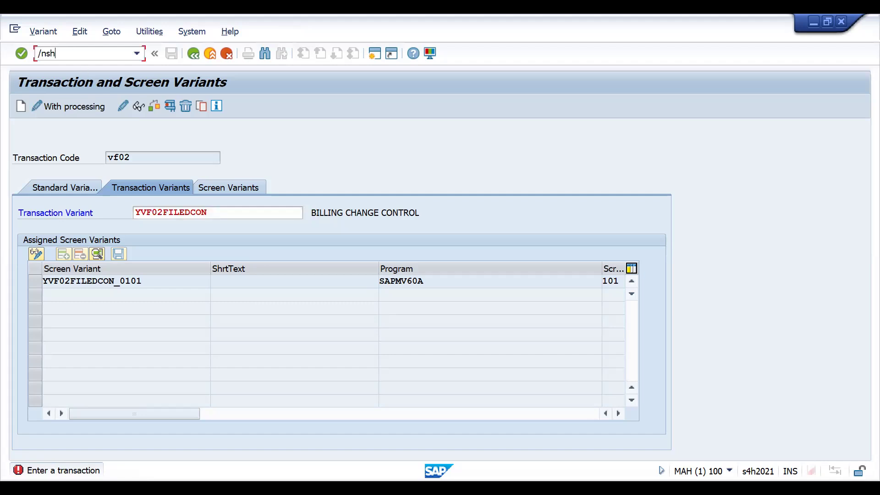
{"action": "key", "text": "Return"}
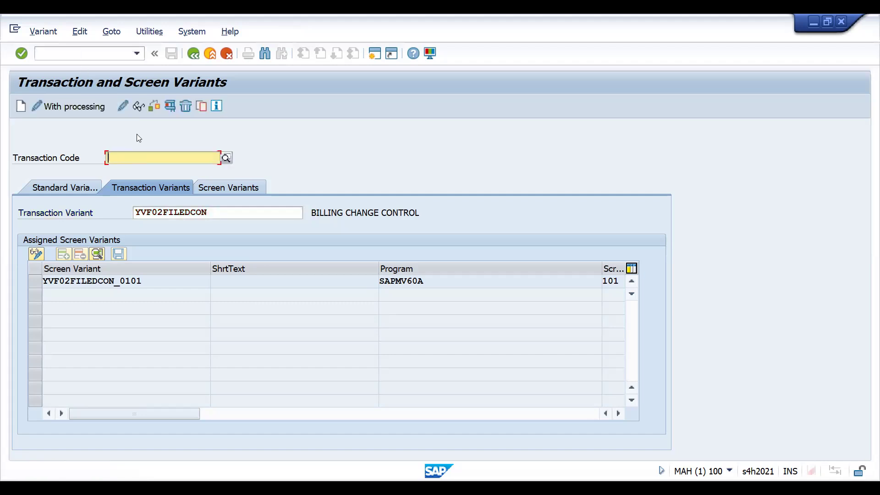
{"action": "key", "text": "BackSpace"}
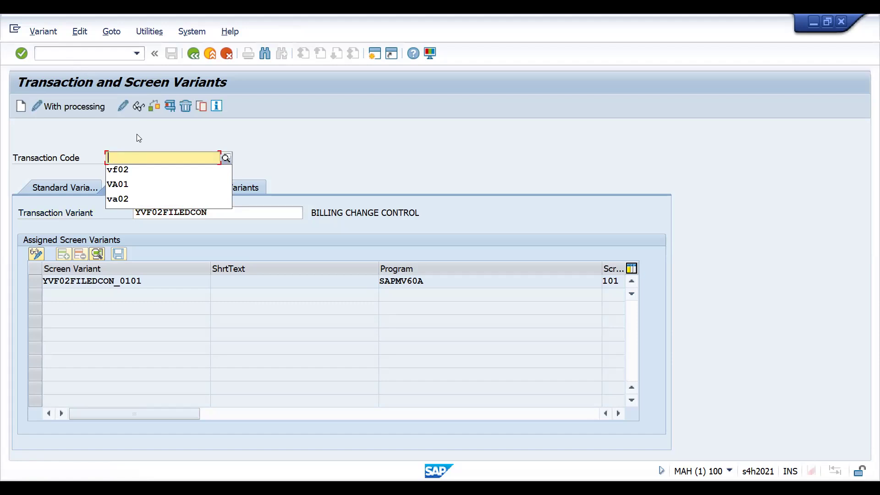
{"action": "type", "text": "VF02"}
{"action": "key", "text": "Tab"}
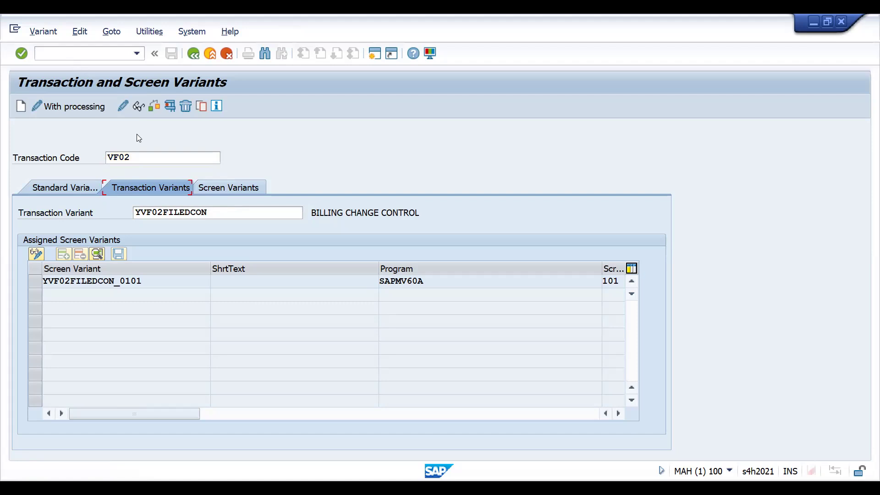
{"action": "left_click", "coordinate": [213, 213]}
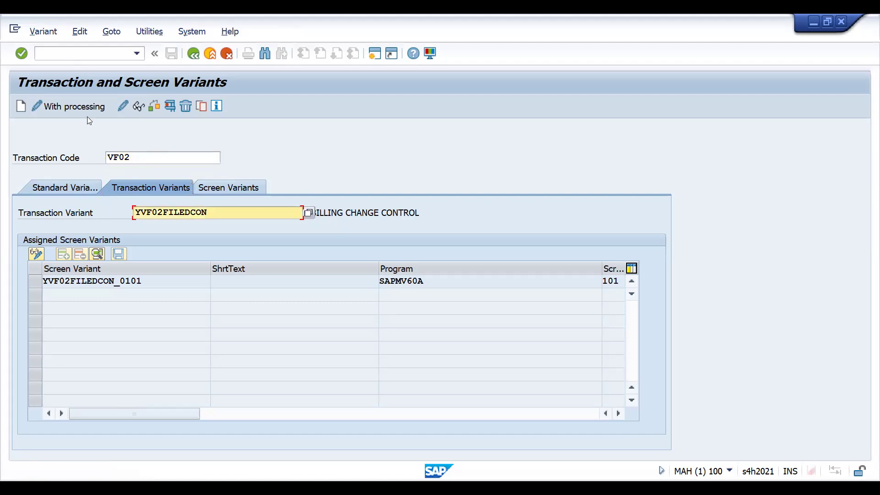
{"action": "key", "text": "Tab"}
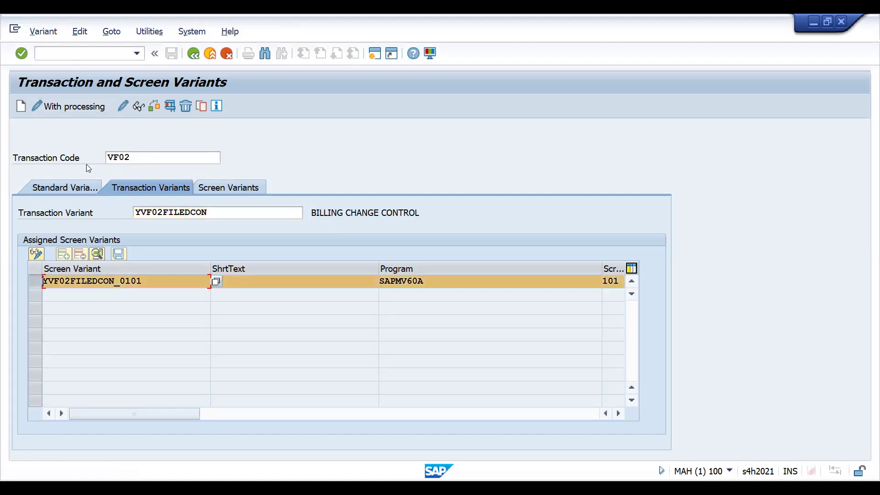
{"action": "left_click", "coordinate": [75, 109]}
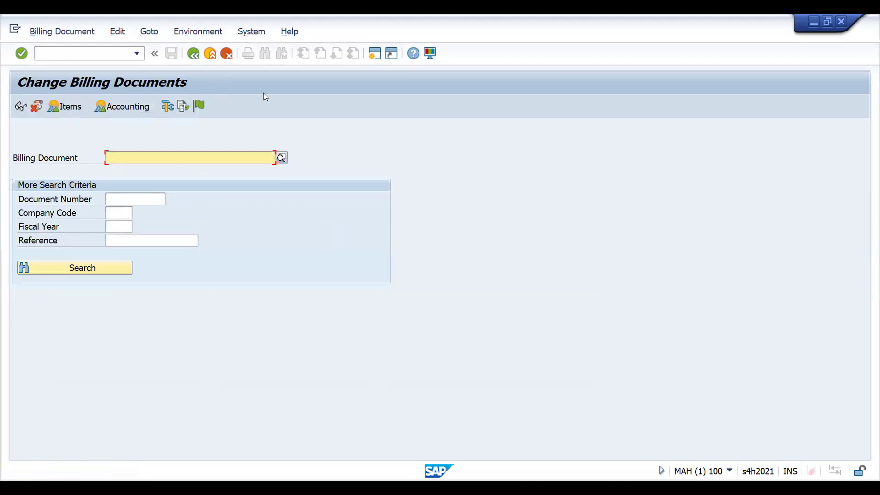
Step: Open the menu functions of the VF02 initial screen and expand the function key settings
{"action": "left_click", "coordinate": [198, 107]}
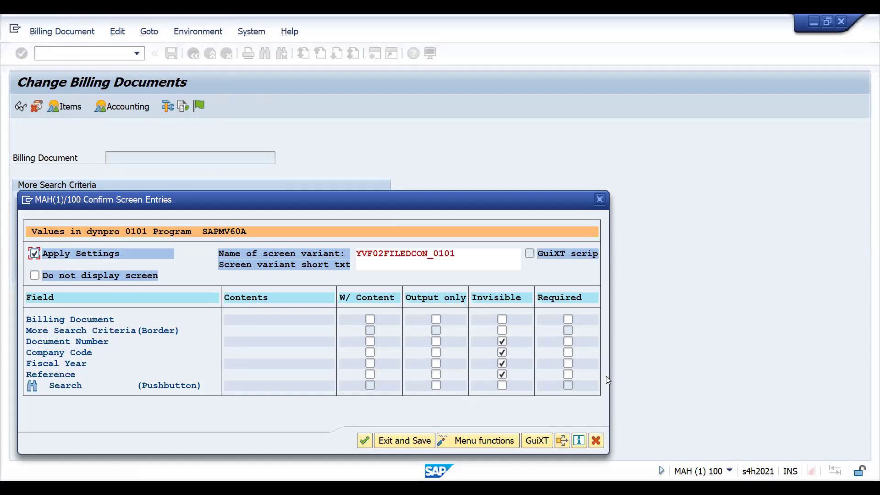
{"action": "left_click", "coordinate": [459, 441]}
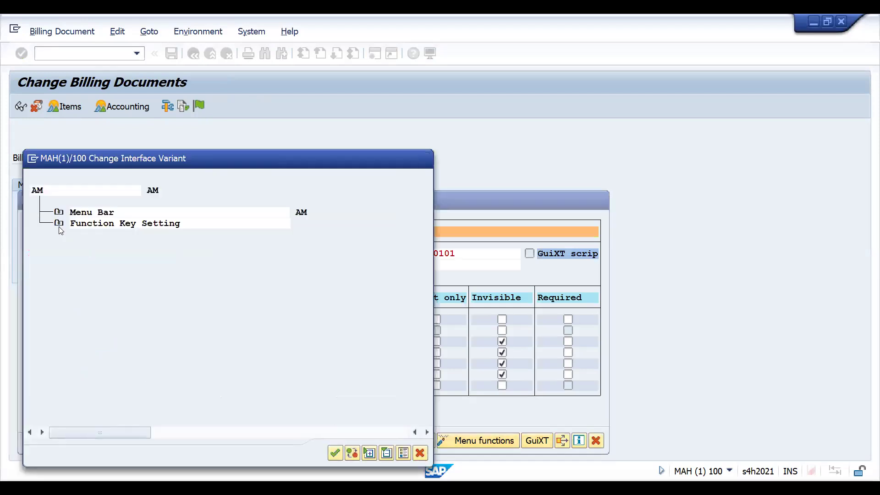
{"action": "left_click", "coordinate": [59, 225]}
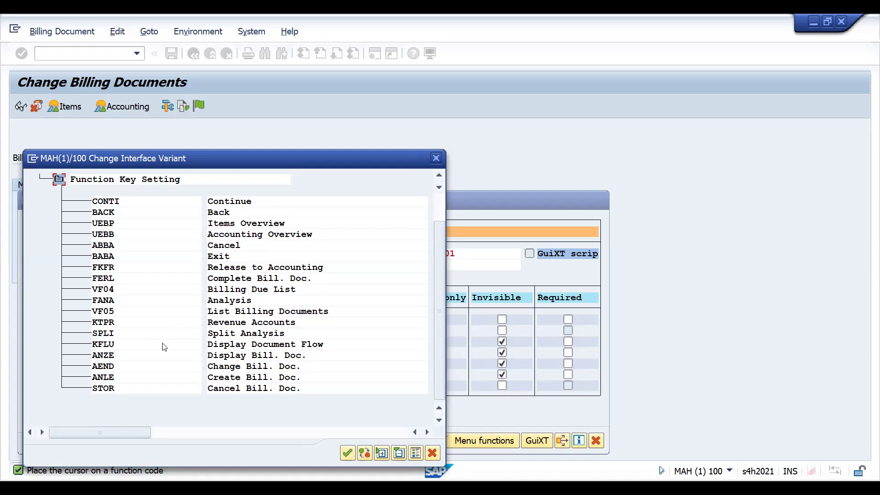
Step: Deactivate the Release to Accounting (FKFR) and Display Document Flow (KFLU) functions and confirm the interface variant
{"action": "left_click", "coordinate": [100, 268]}
{"action": "left_click", "coordinate": [365, 454]}
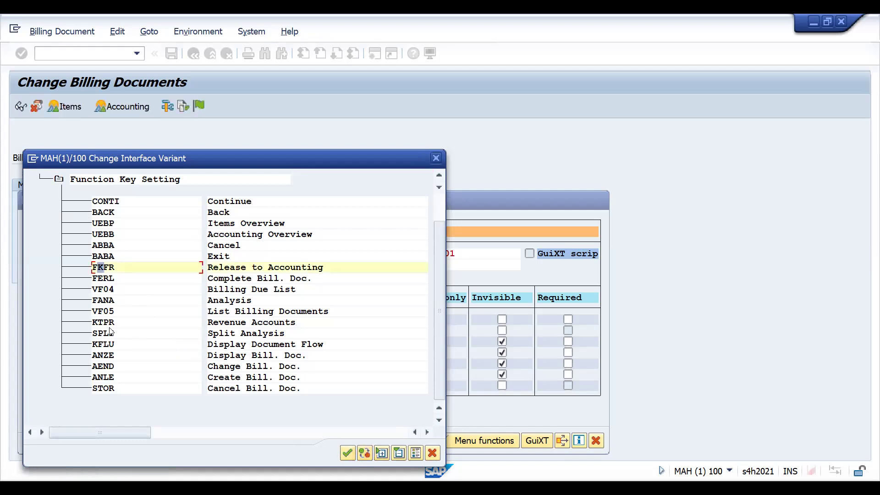
{"action": "left_click", "coordinate": [101, 344]}
{"action": "left_click", "coordinate": [364, 453]}
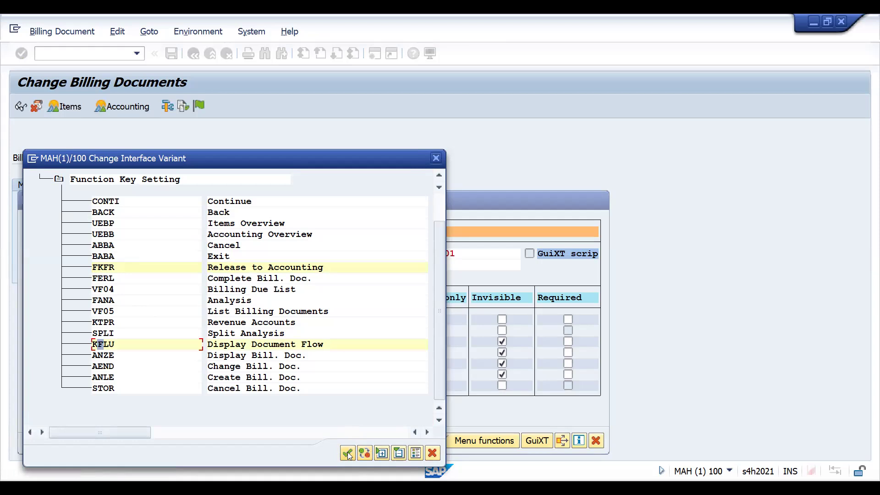
{"action": "left_click", "coordinate": [349, 453]}
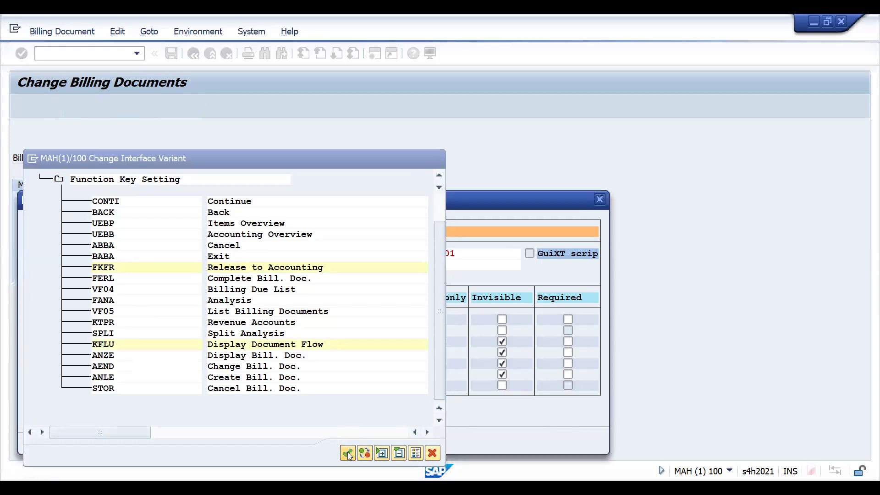
Step: Exit the screen recording with saving, save the YVF02FILEDCON variant, and return to the variant maintenance
{"action": "left_click", "coordinate": [398, 441]}
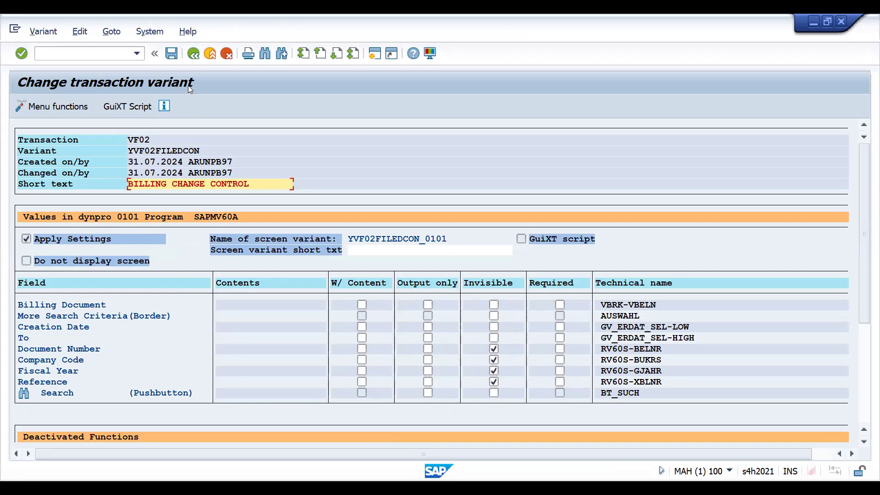
{"action": "key", "text": "ctrl+s"}
{"action": "key", "text": "F3"}
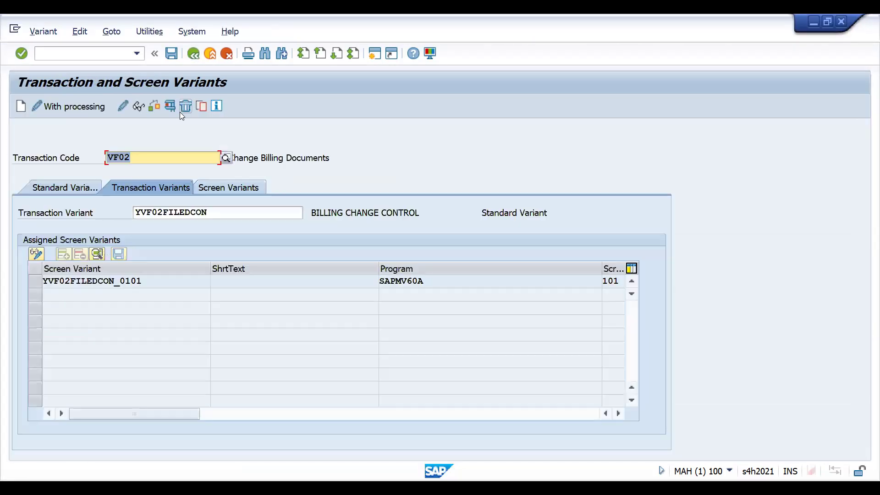
Step: Test the YVF02FILEDCON variant and open VF02 to check which functions its initial screen offers
{"action": "left_click", "coordinate": [169, 106]}
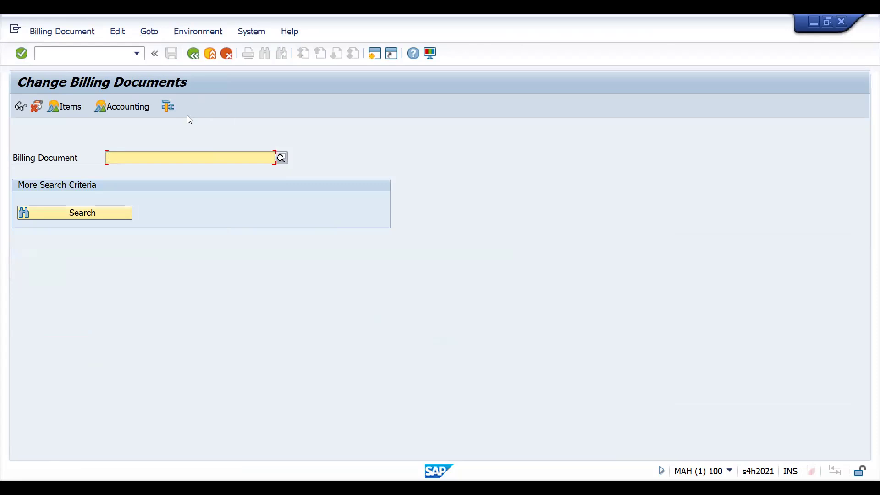
{"action": "left_click", "coordinate": [59, 53]}
{"action": "type", "text": "/nvf02"}
{"action": "key", "text": "Return"}
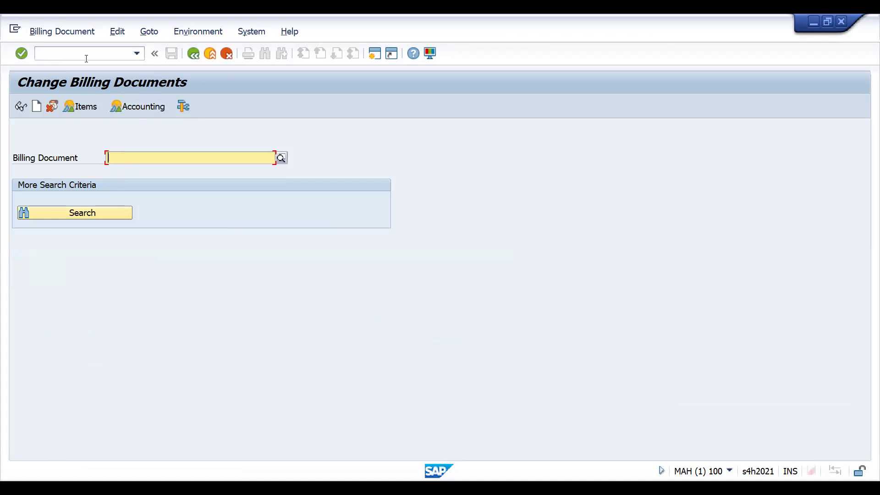
Step: Return to SHD0 and deactivate YVF02FILEDCON as the standard variant of VF02
{"action": "left_click", "coordinate": [137, 53]}
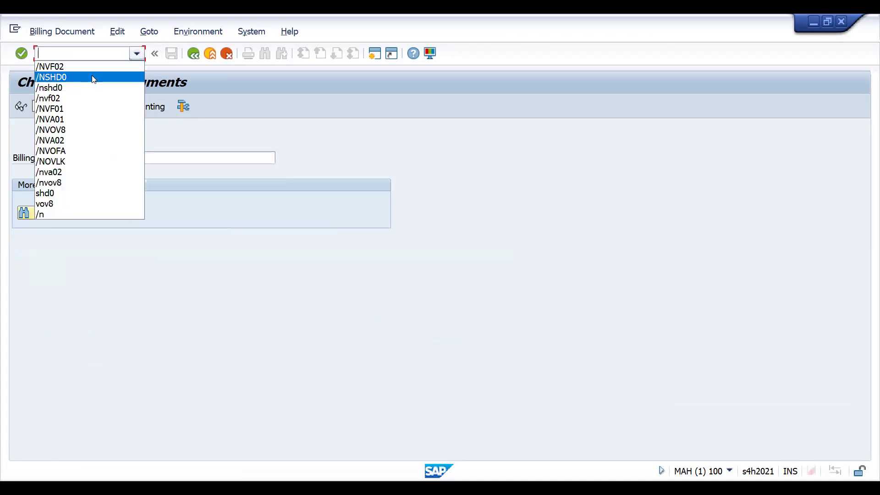
{"action": "left_click", "coordinate": [92, 77]}
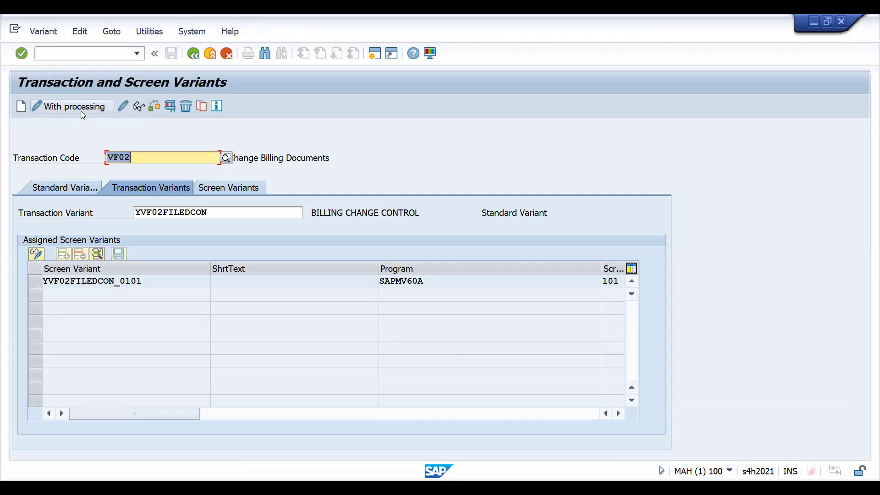
{"action": "left_click", "coordinate": [64, 188]}
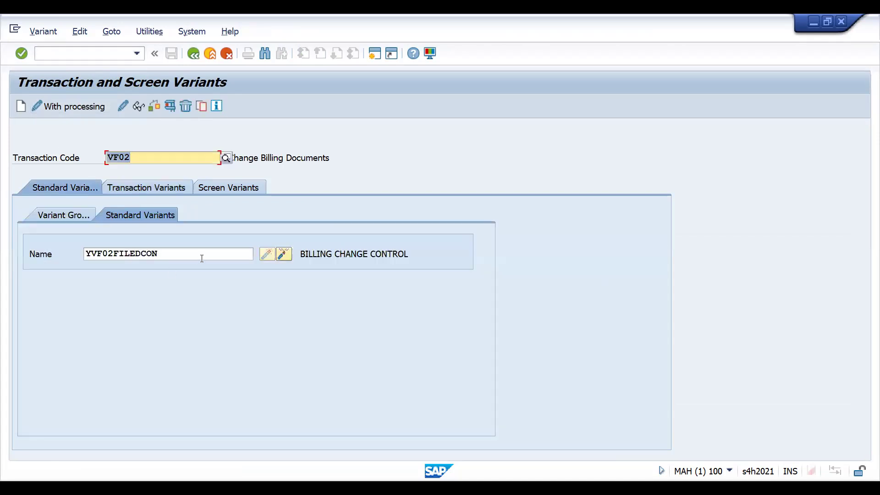
{"action": "left_click", "coordinate": [287, 252]}
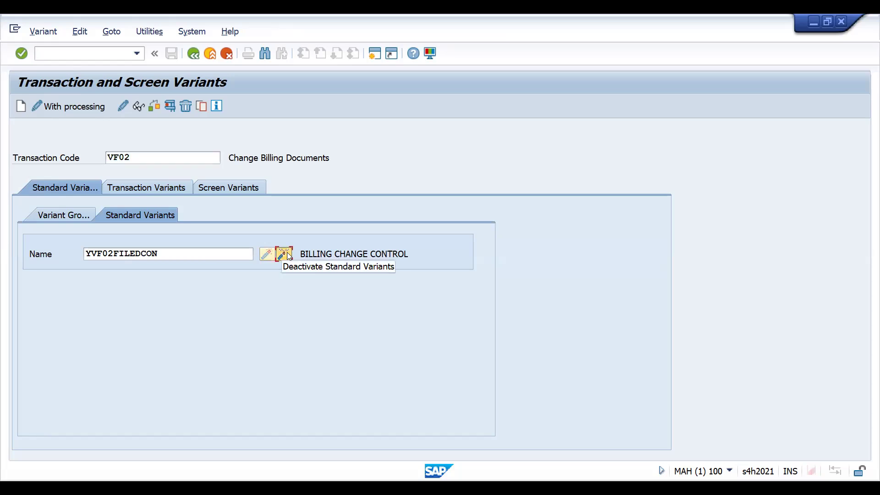
Step: Open VF02 to check its search fields and functions without the standard variant
{"action": "left_click", "coordinate": [55, 57]}
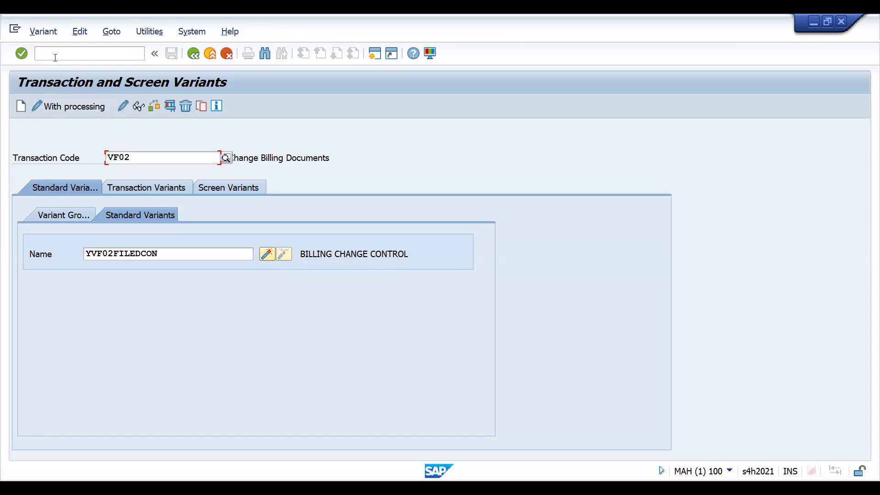
{"action": "type", "text": "/NVF02"}
{"action": "key", "text": "Return"}
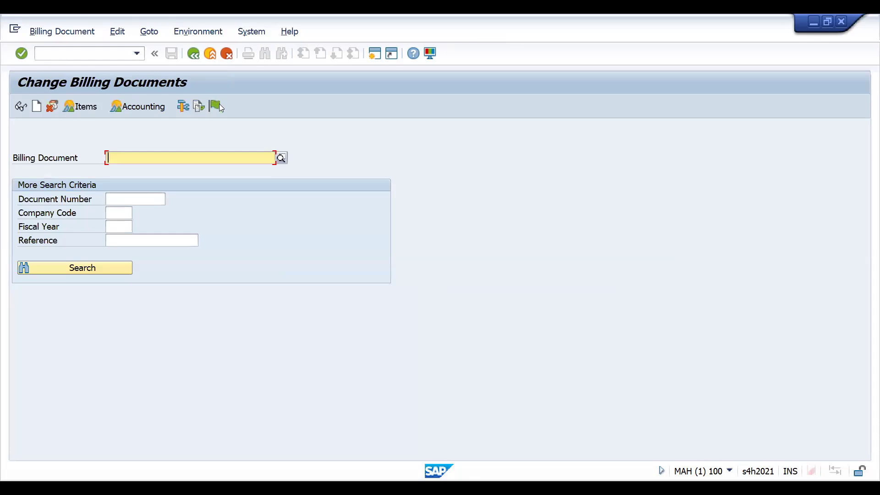
Step: Return to SHD0 and activate YVF02FILEDCON as the standard variant of VF02
{"action": "left_click", "coordinate": [71, 55]}
{"action": "type", "text": "/NSHD0"}
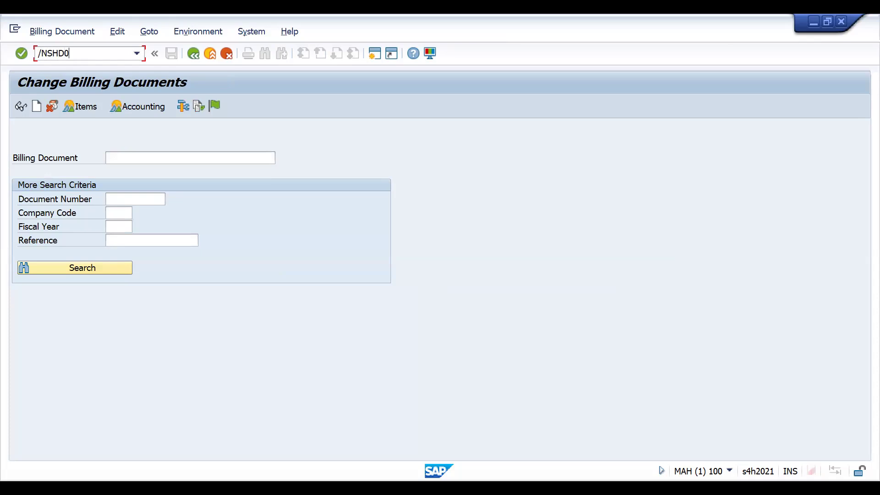
{"action": "key", "text": "Return"}
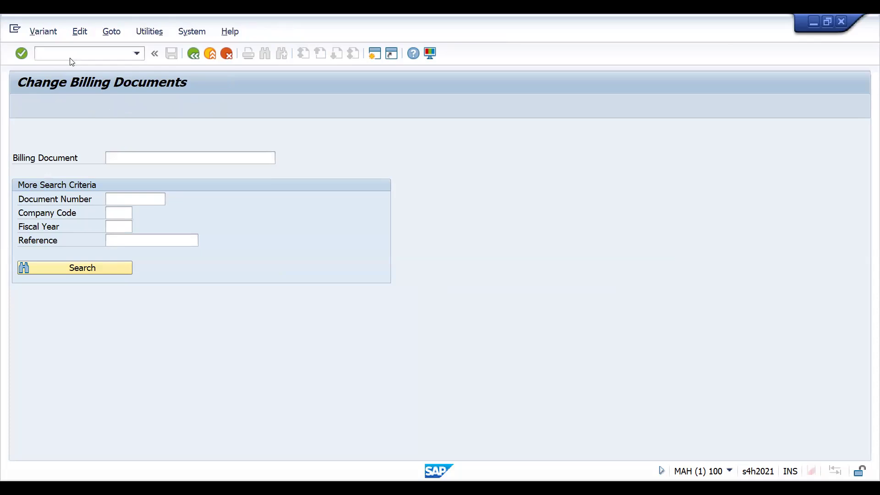
{"action": "left_click", "coordinate": [269, 253]}
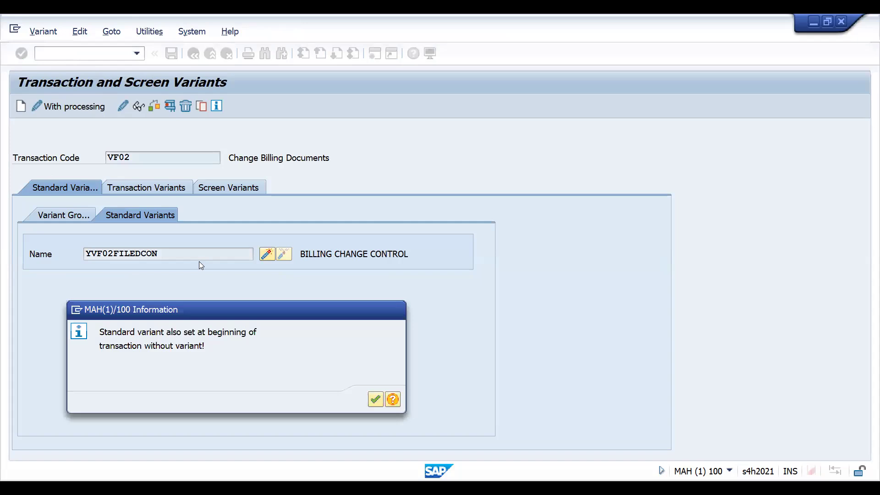
{"action": "key", "text": "Return"}
Step: Open VF02 to check its initial screen with YVF02FILEDCON active as the standard variant
{"action": "left_click", "coordinate": [57, 48]}
{"action": "type", "text": "/"}
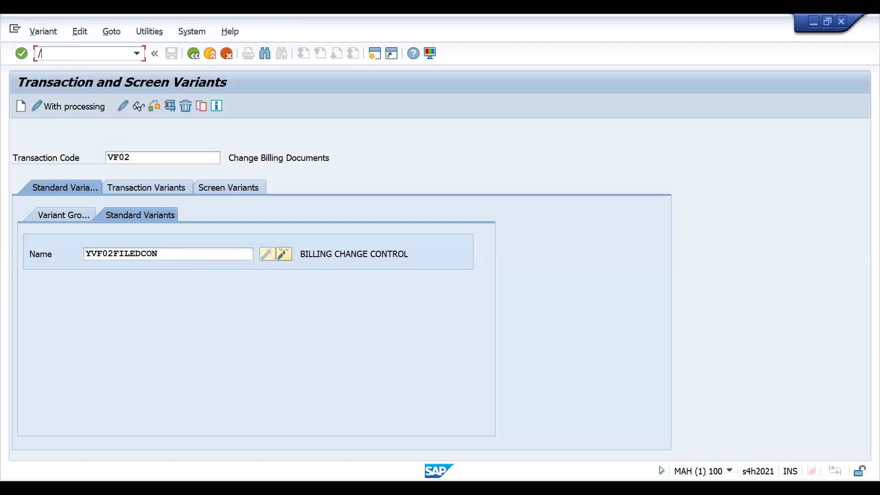
{"action": "type", "text": "NVF02"}
{"action": "key", "text": "Return"}
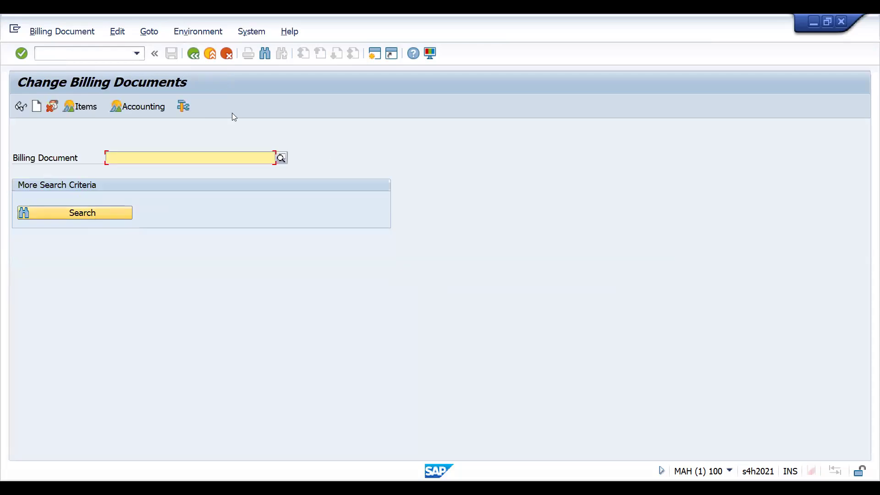
Step: Return to SHD0 with VF02 as the transaction code
{"action": "left_click", "coordinate": [96, 54]}
{"action": "type", "text": "/"}
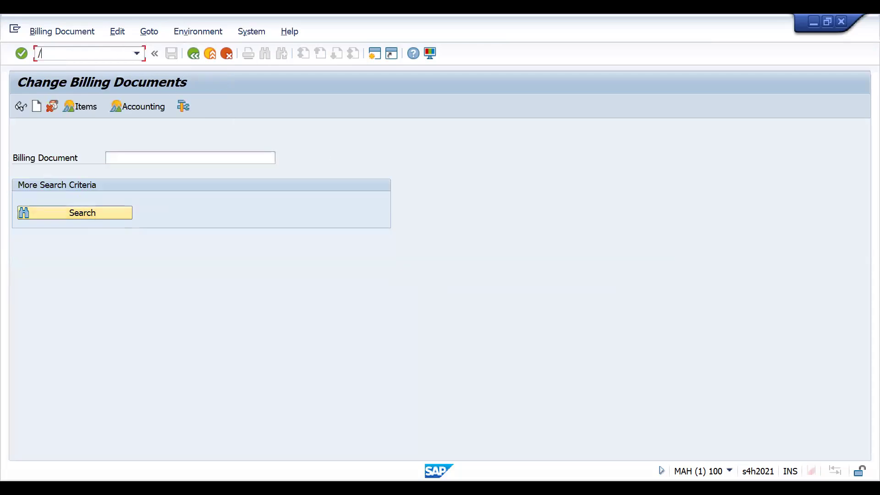
{"action": "type", "text": "NSHD0"}
{"action": "key", "text": "Return"}
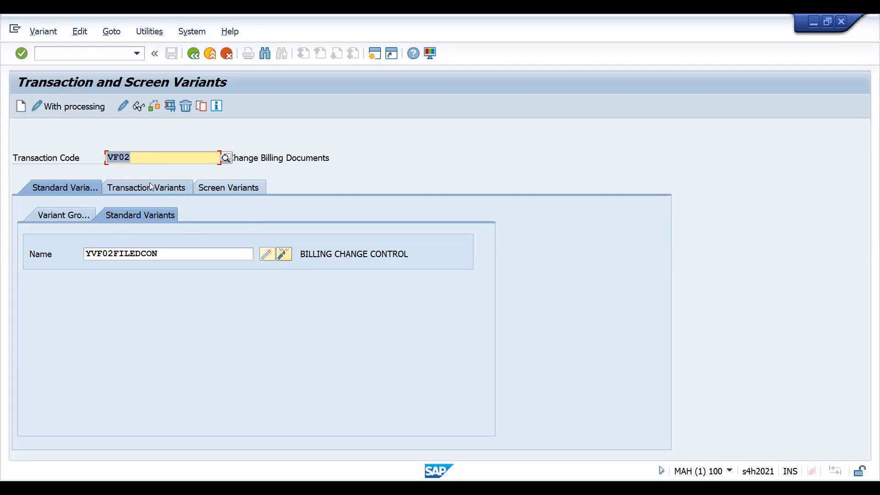
Step: Assign a user in the variant group settings of VF02 and delete that user assignment again
{"action": "left_click", "coordinate": [68, 214]}
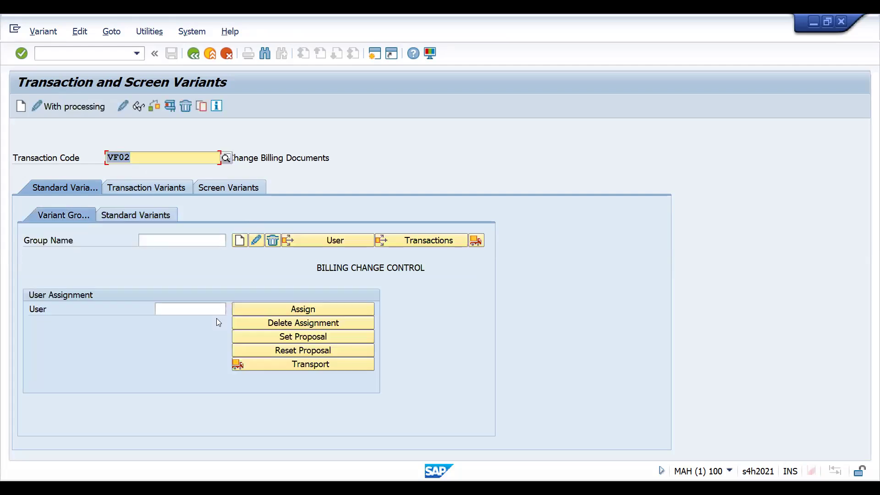
{"action": "left_click", "coordinate": [179, 307]}
{"action": "left_click", "coordinate": [178, 321]}
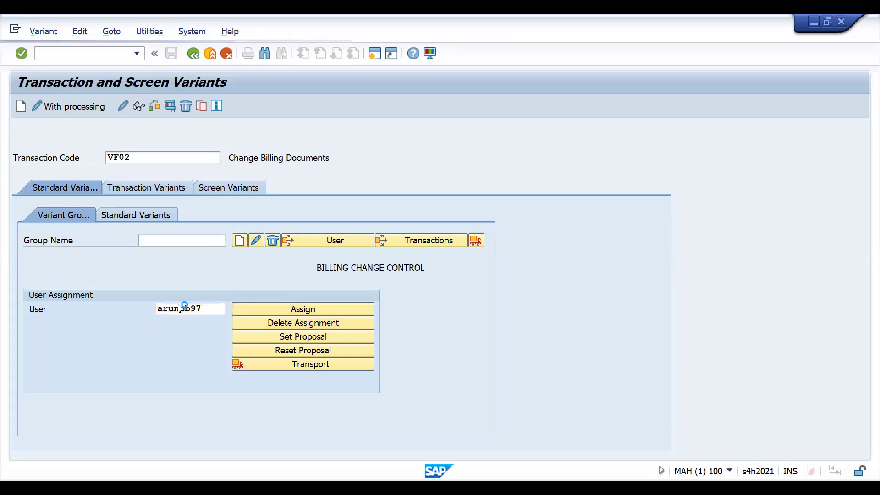
{"action": "left_click", "coordinate": [269, 308]}
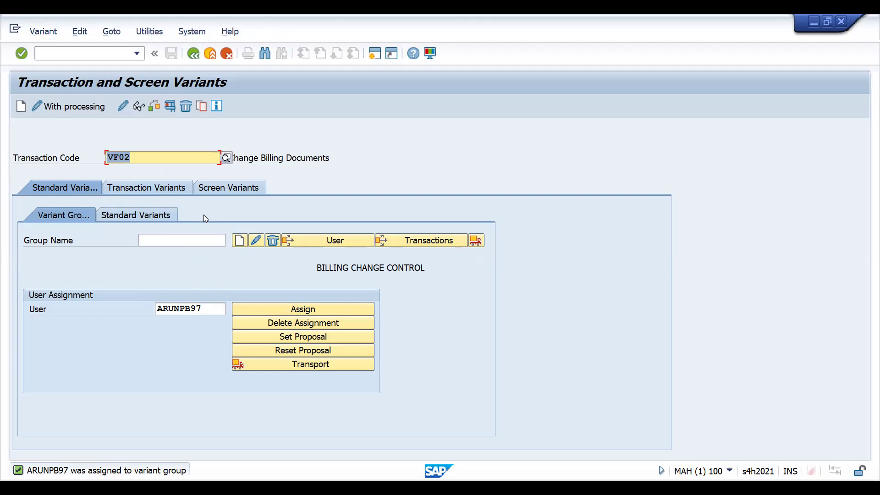
{"action": "left_click", "coordinate": [246, 323]}
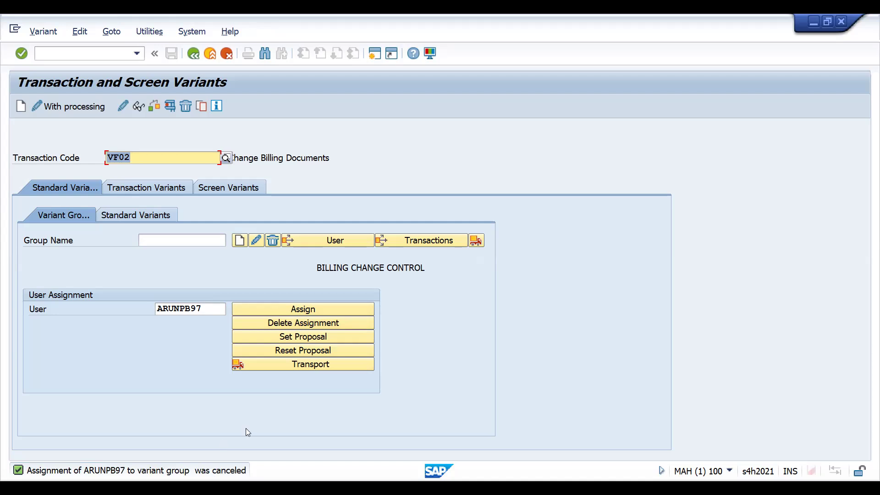
Step: Load the transaction variant YVF02FILEDCON of VF02 and delete it, confirming the deletion
{"action": "left_click", "coordinate": [142, 189]}
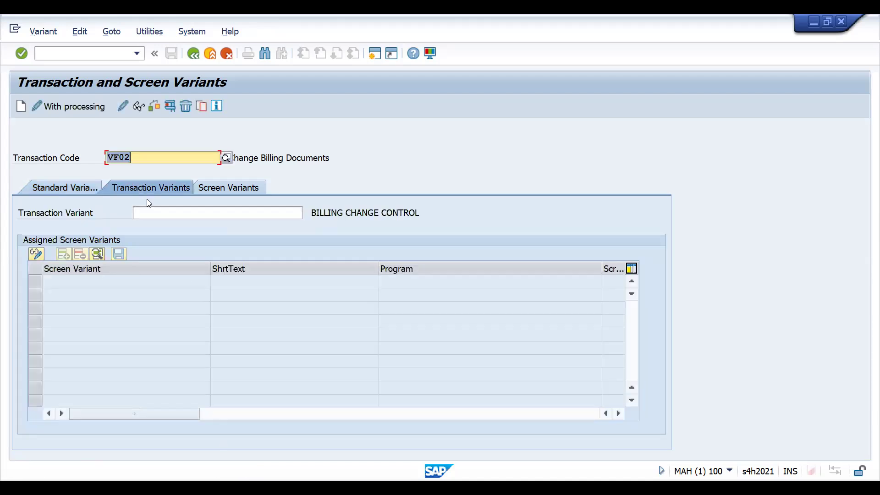
{"action": "left_click", "coordinate": [151, 209]}
{"action": "key", "text": "Down"}
{"action": "key", "text": "Return"}
{"action": "key", "text": "Return"}
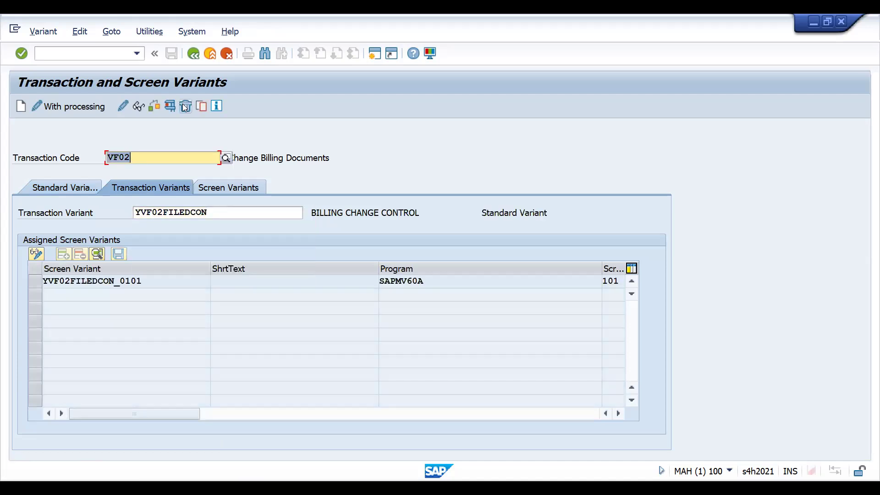
{"action": "left_click", "coordinate": [185, 106]}
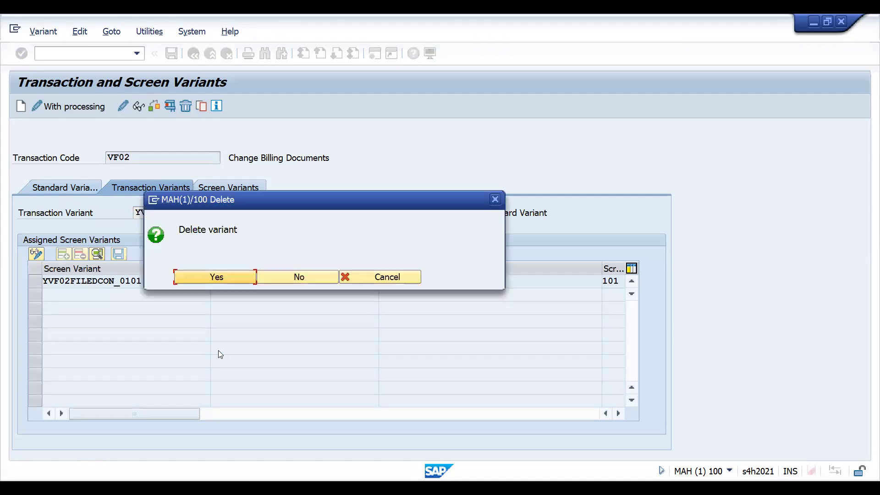
{"action": "left_click", "coordinate": [203, 278]}
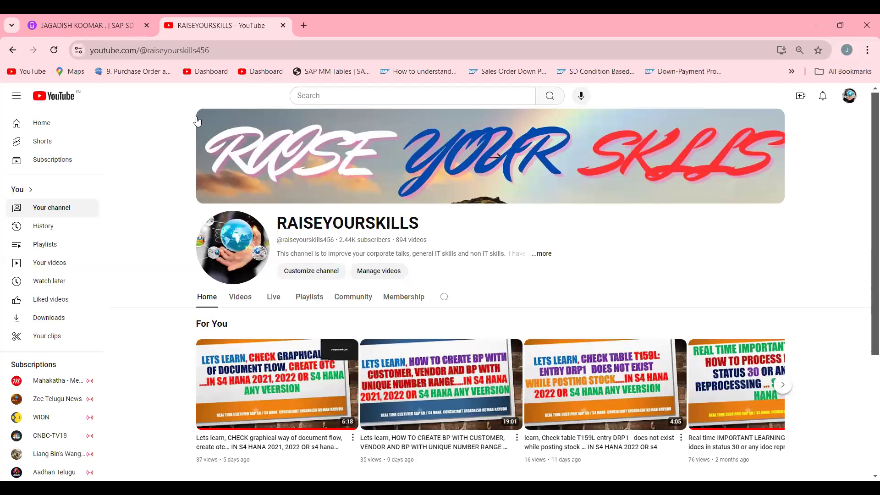
Step: Switch to the Udemy instructor page in the browser and look through page 3 of the course list
{"action": "left_click", "coordinate": [84, 24]}
{"action": "left_click_drag", "start_coordinate": [866, 156], "coordinate": [867, 400]}
{"action": "scroll", "coordinate": [440, 398], "scroll_direction": "down", "scroll_amount": 1}
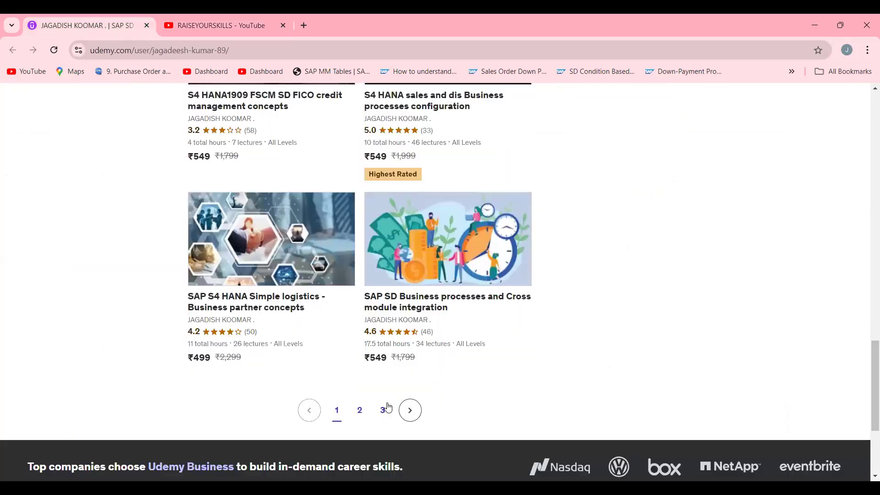
{"action": "left_click", "coordinate": [388, 410]}
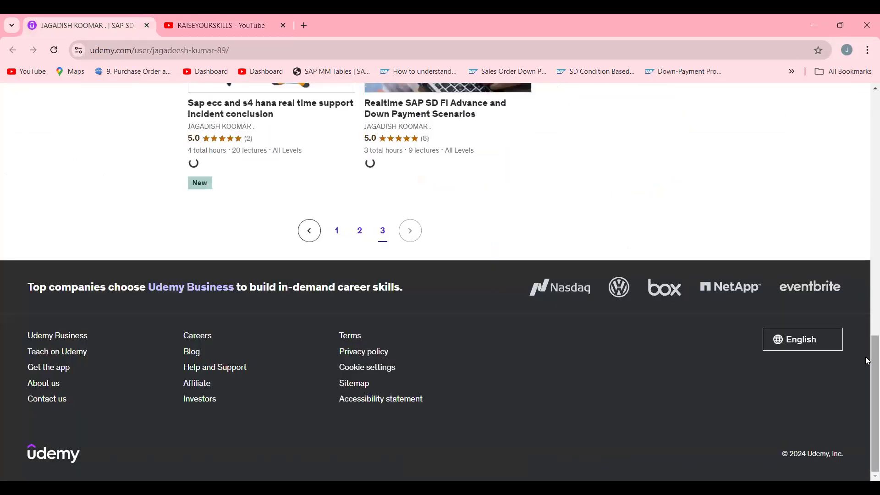
{"action": "left_click_drag", "start_coordinate": [867, 361], "coordinate": [859, 251]}
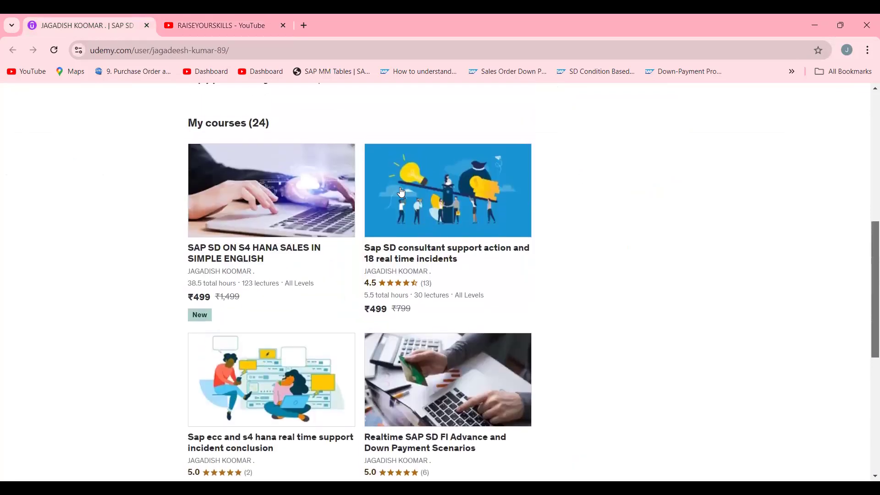